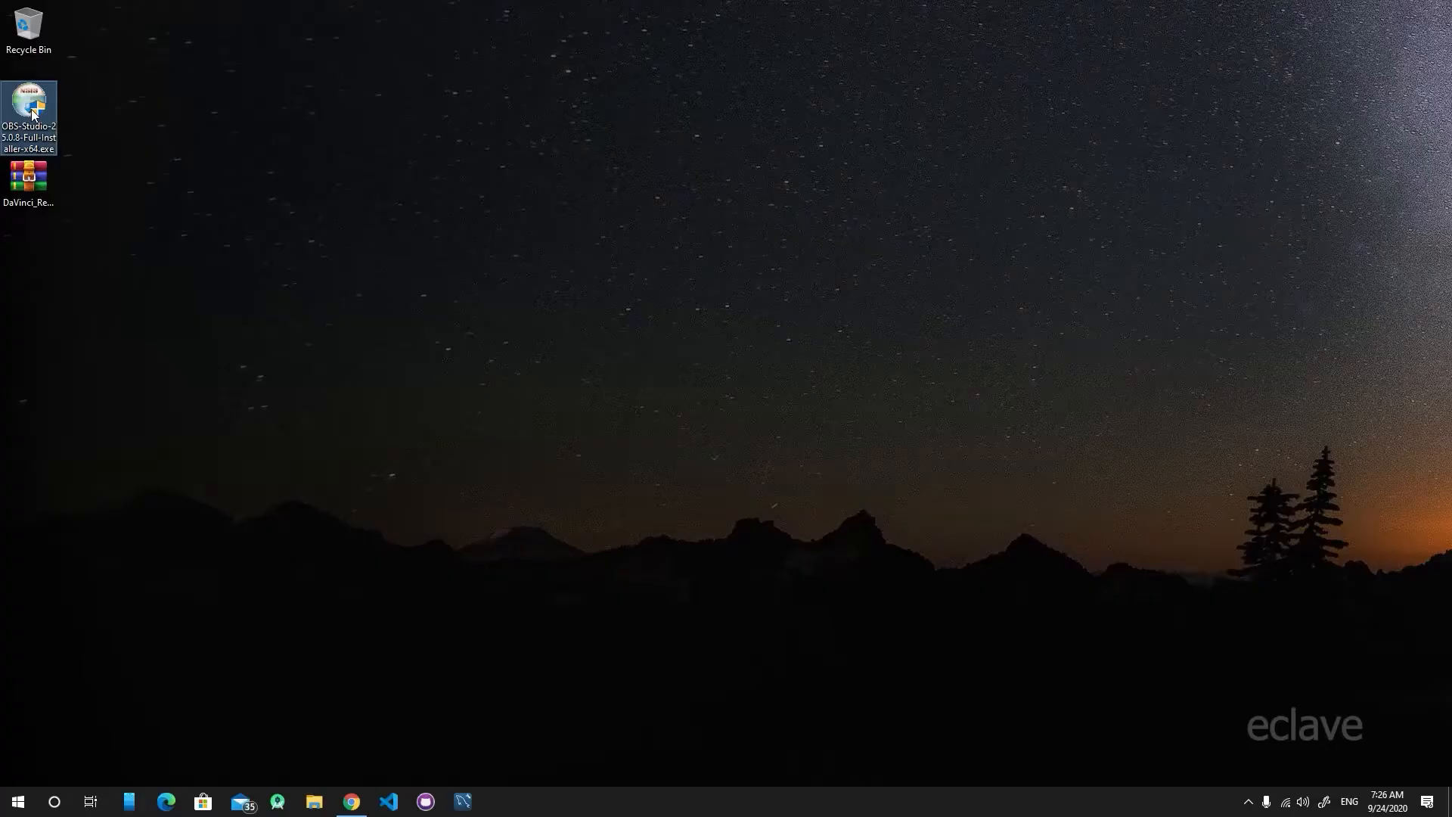
- Run the OBS Studio 25.0.8 installer, install into C:\Program Files\obs-studio and finish the setup
right_click(33, 115)
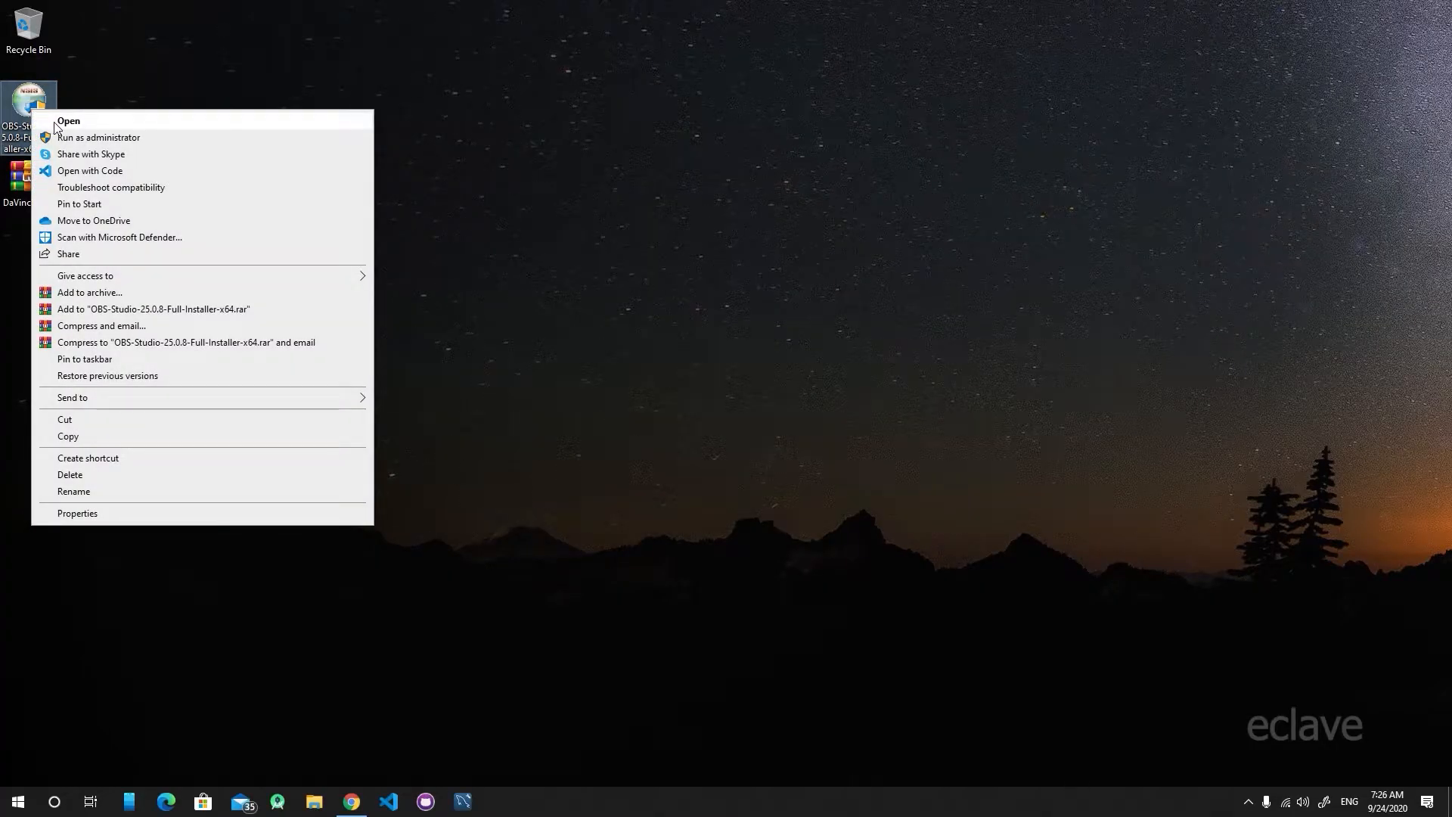
left_click(56, 124)
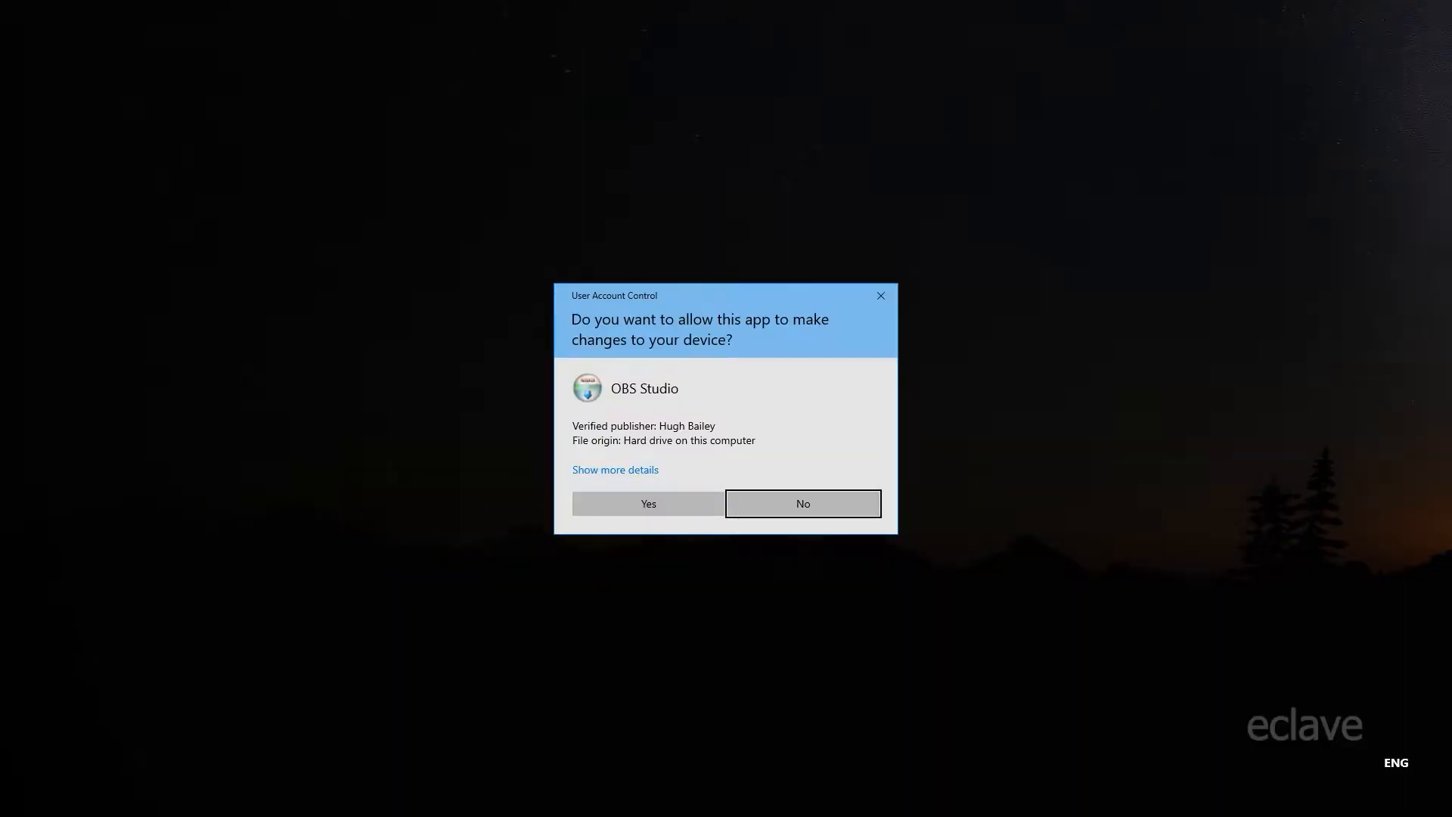
left_click(652, 502)
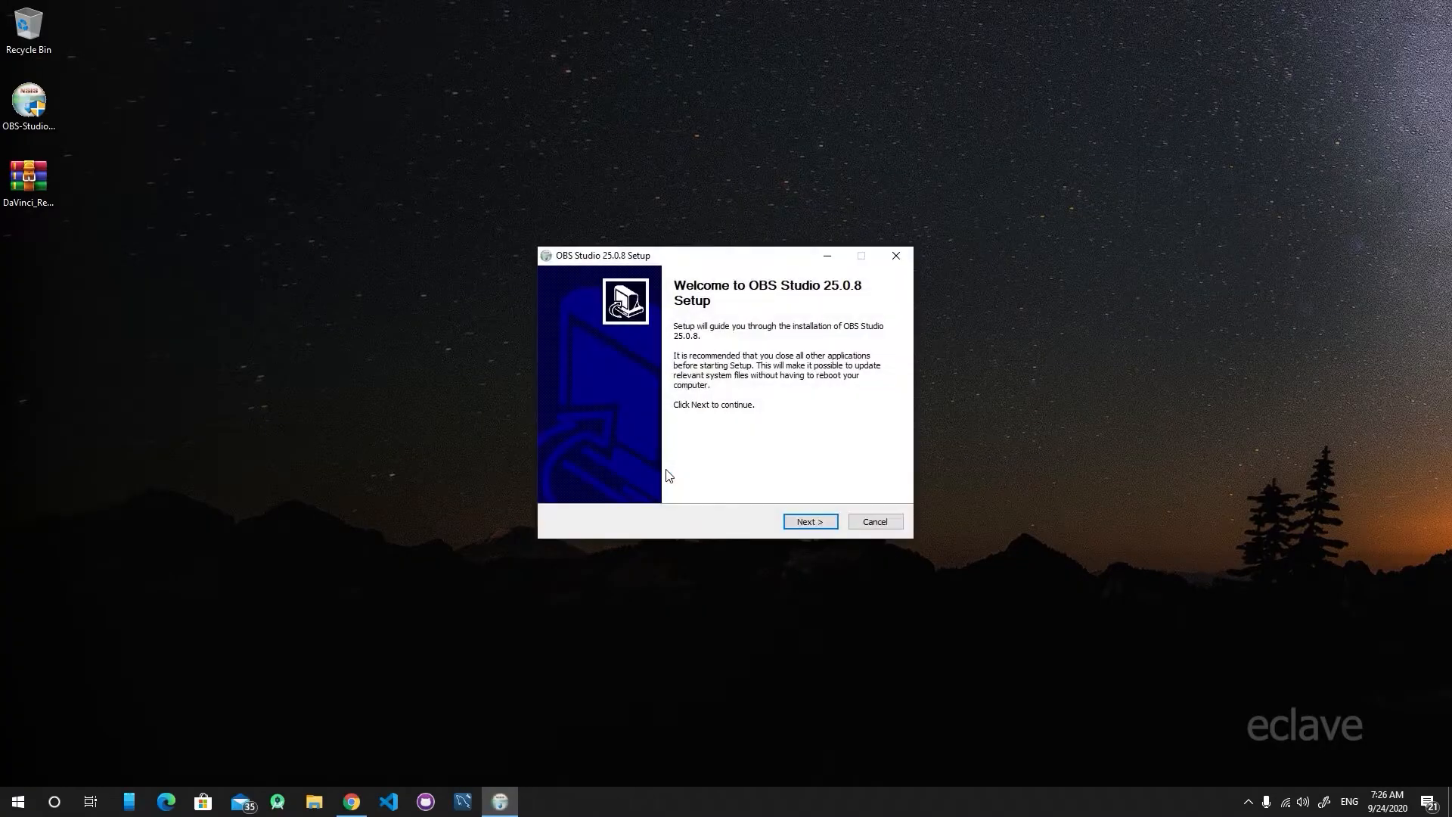
left_click(807, 523)
left_click(808, 523)
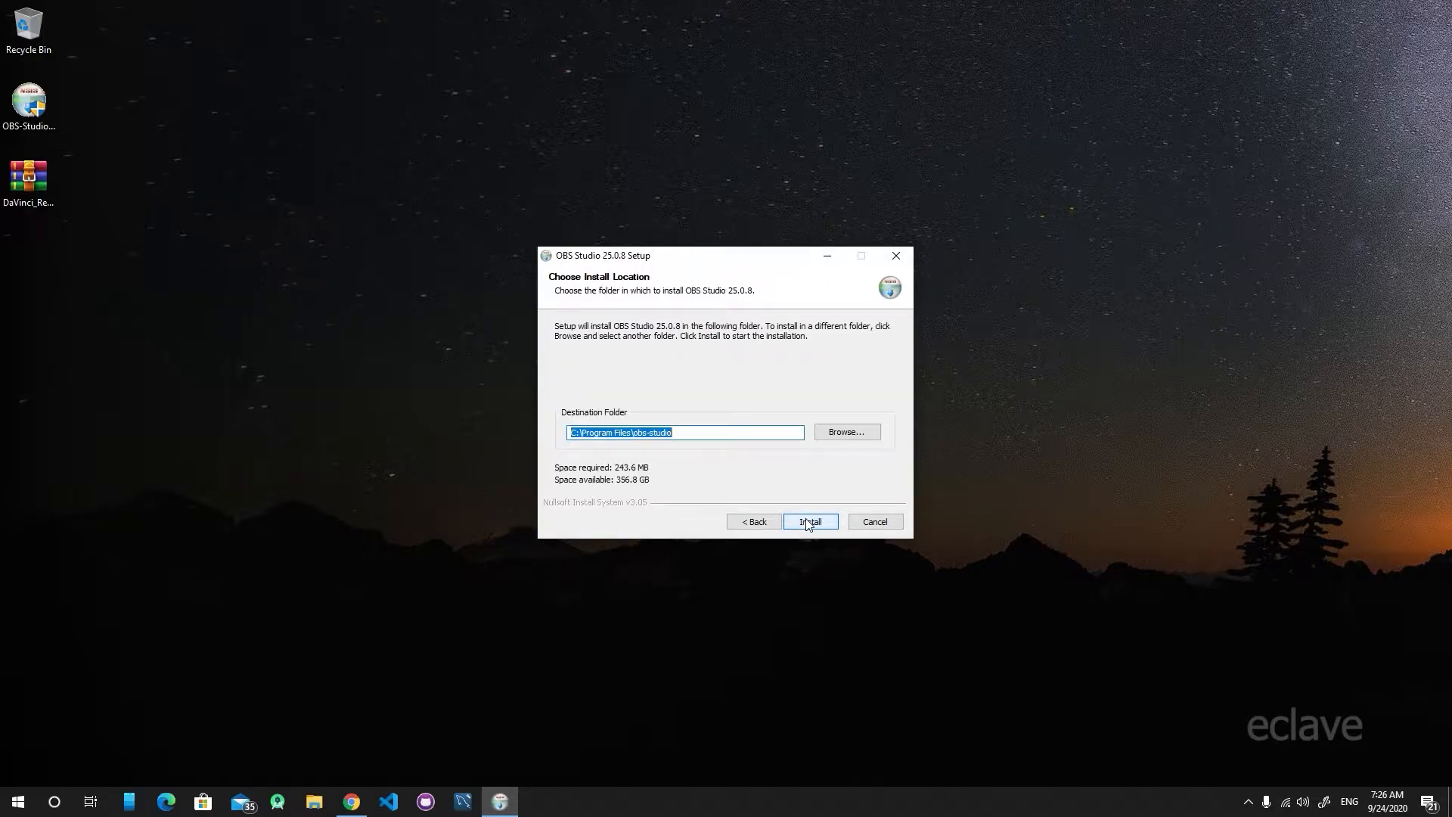
left_click(807, 523)
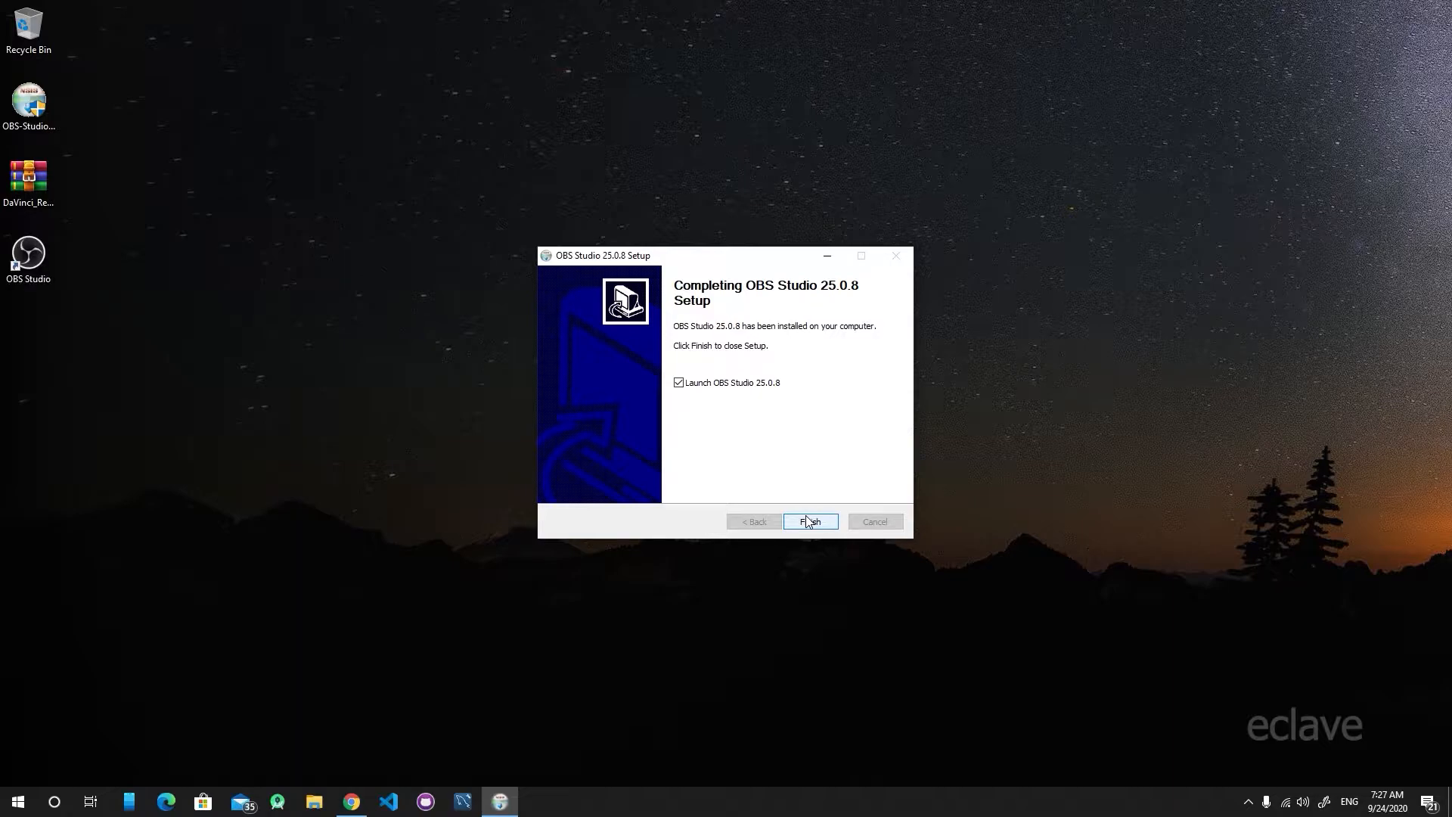
left_click(807, 521)
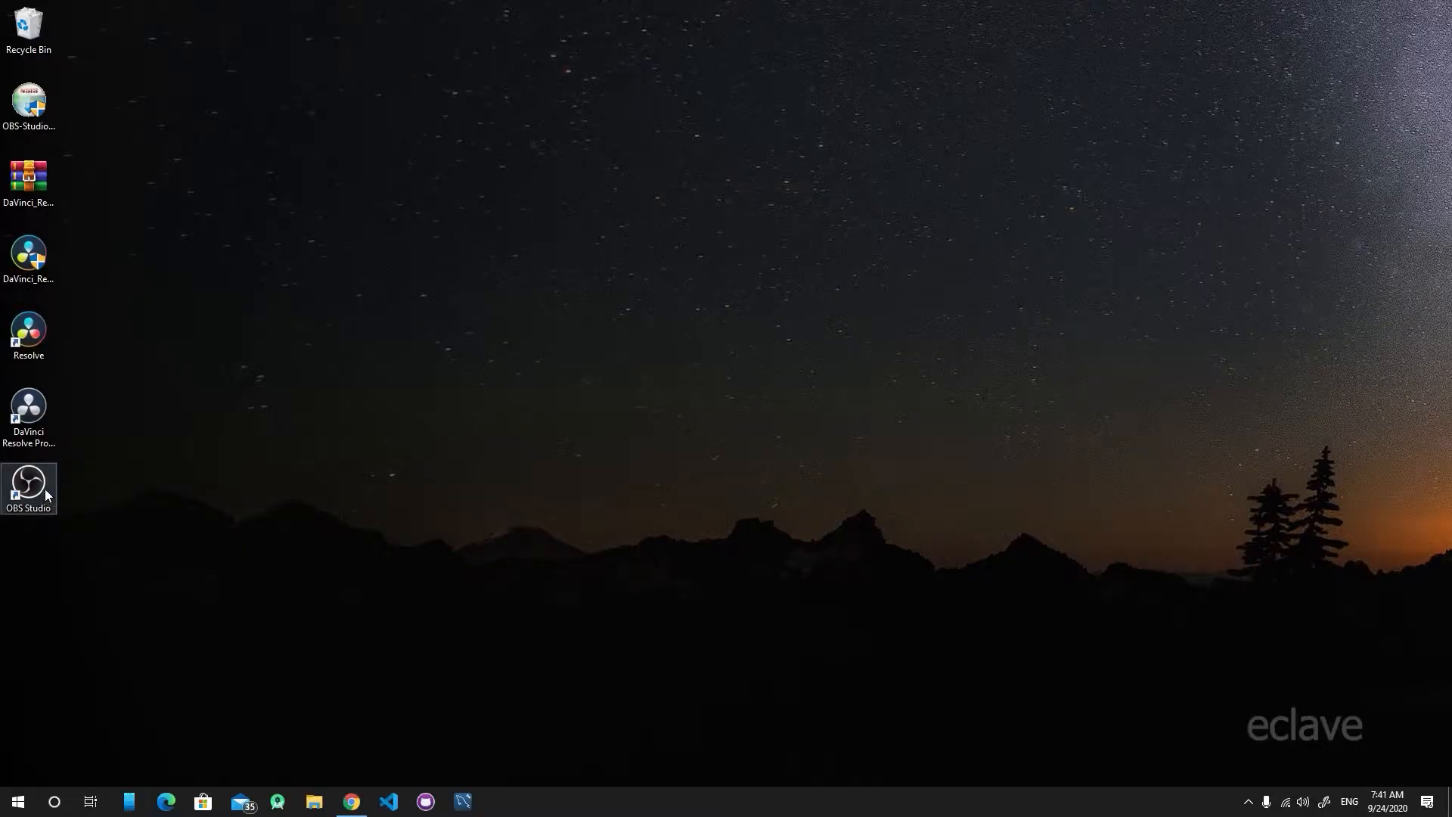
- Launch OBS Studio from its desktop shortcut and maximize its window
right_click(46, 492)
left_click(114, 101)
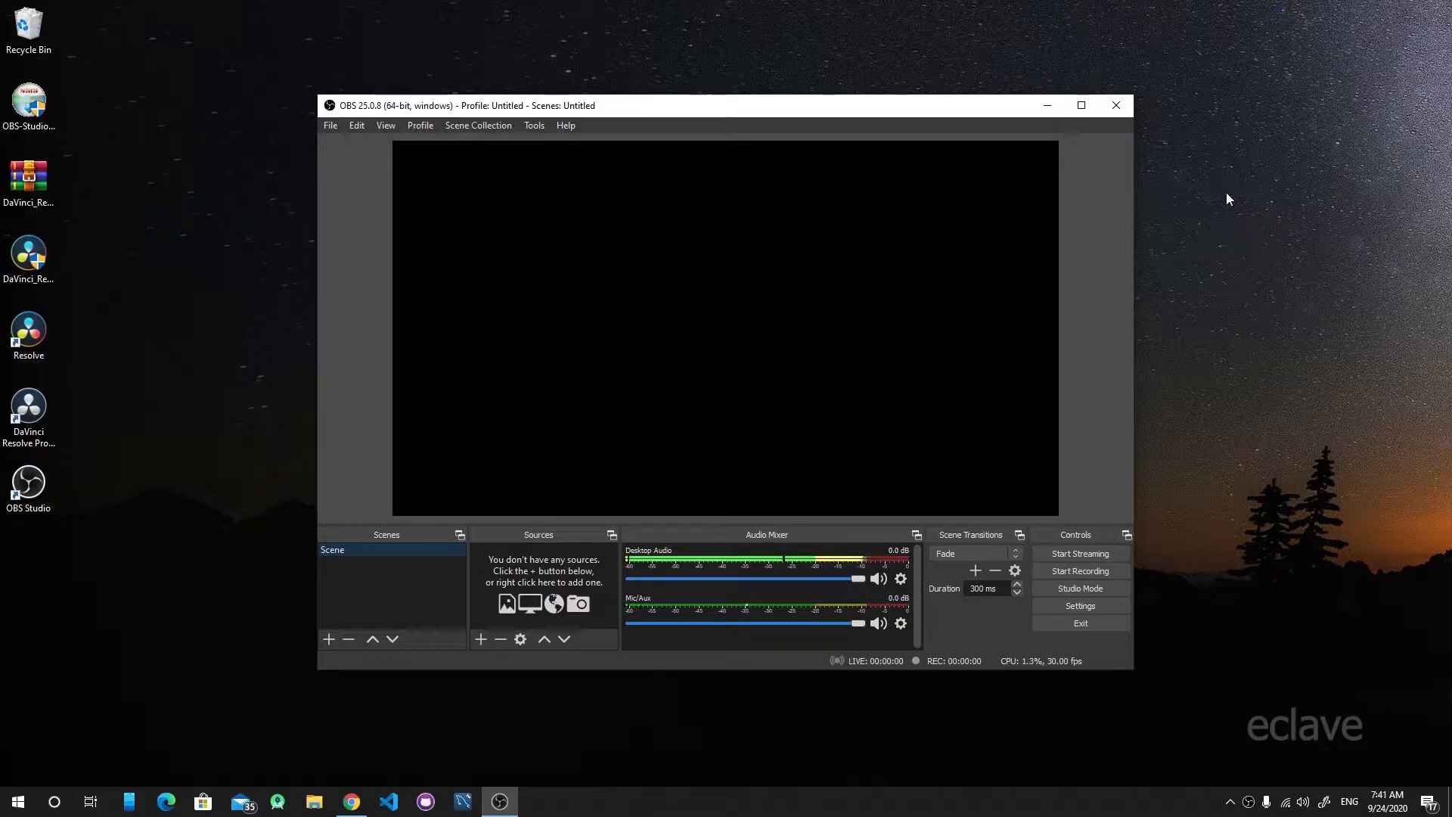
left_click(1081, 105)
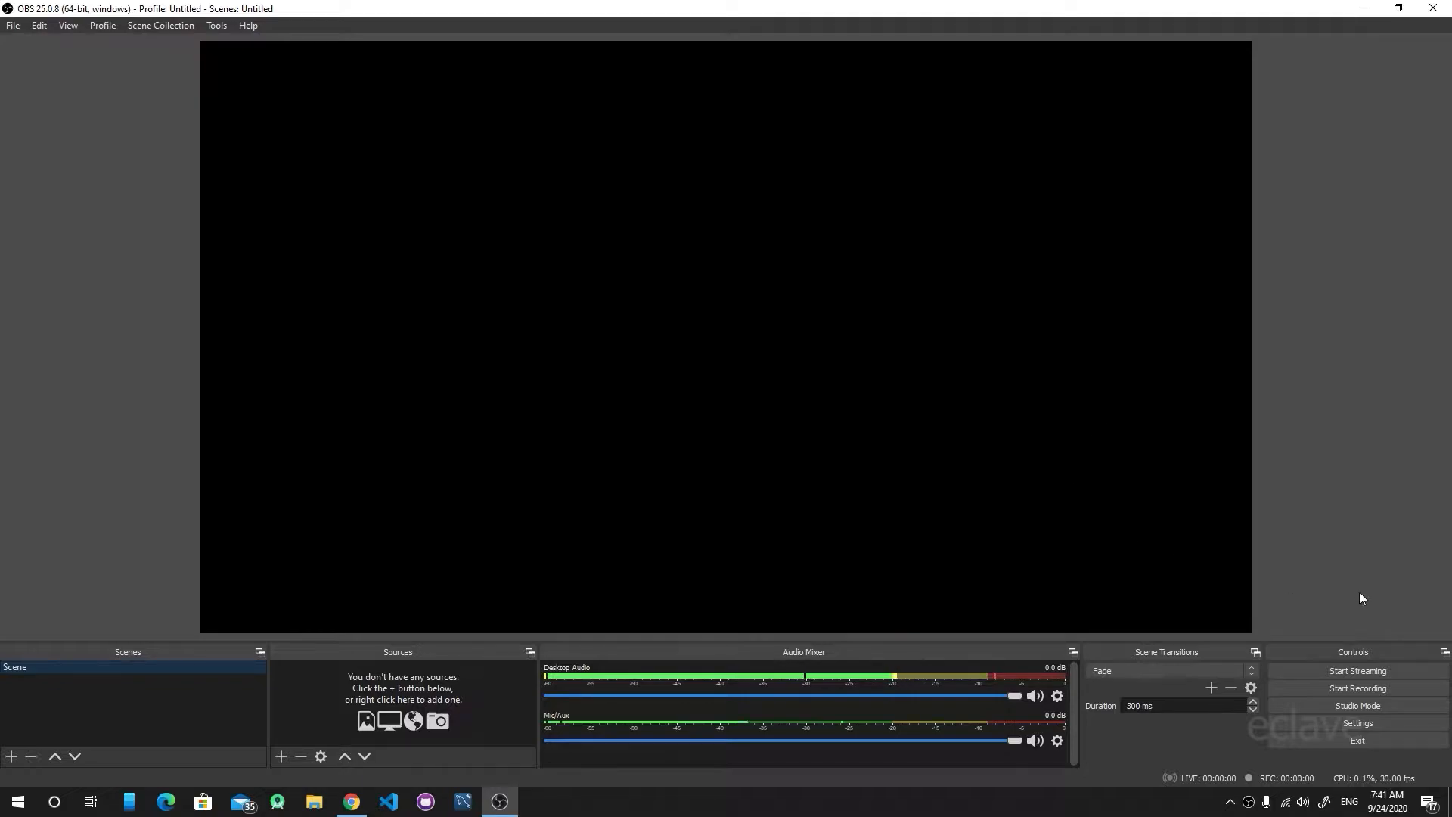
- Set the recording format to mp4 in the output settings and apply the change
left_click(1361, 724)
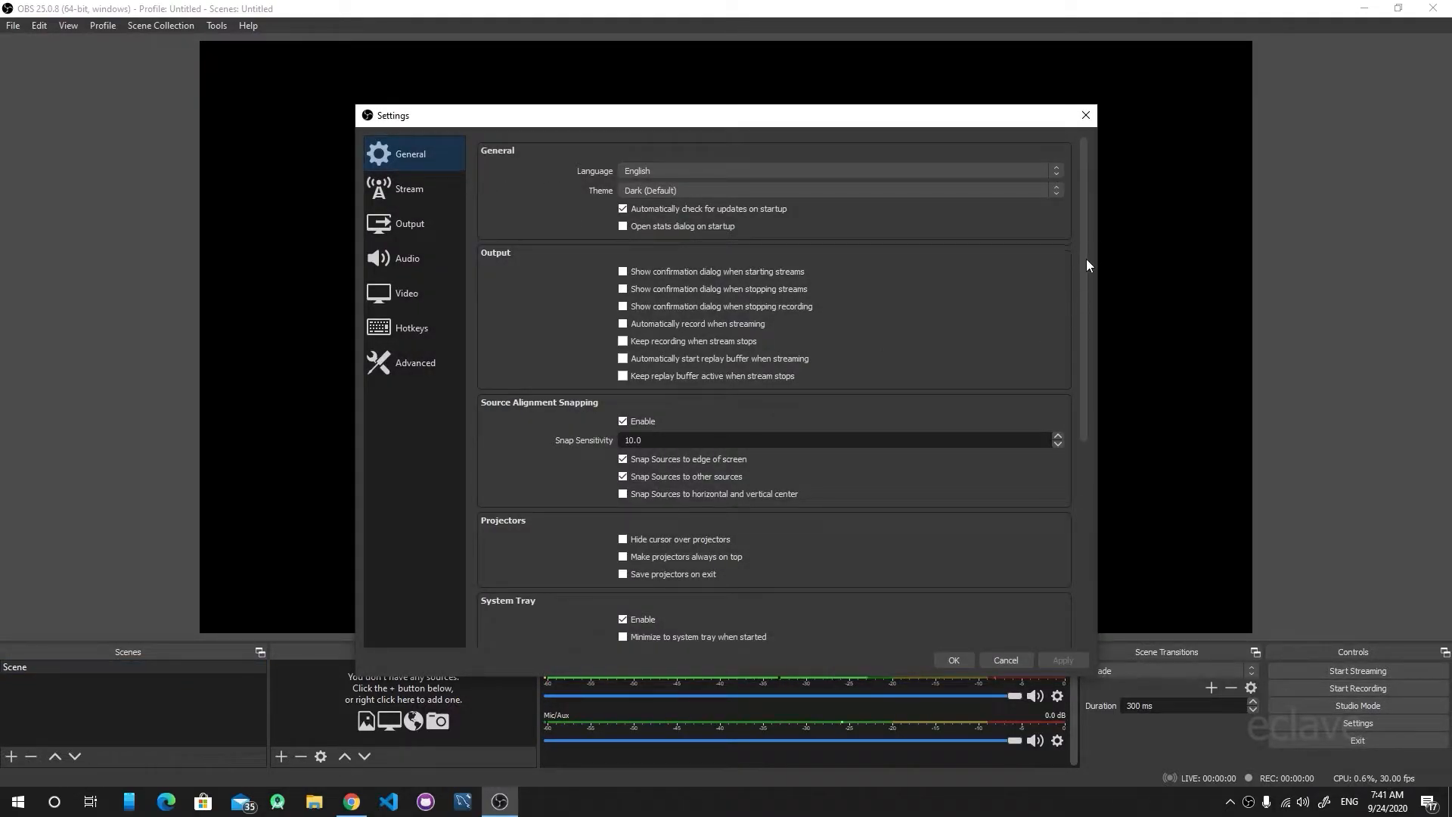
left_click_drag(1083, 203, 1077, 425)
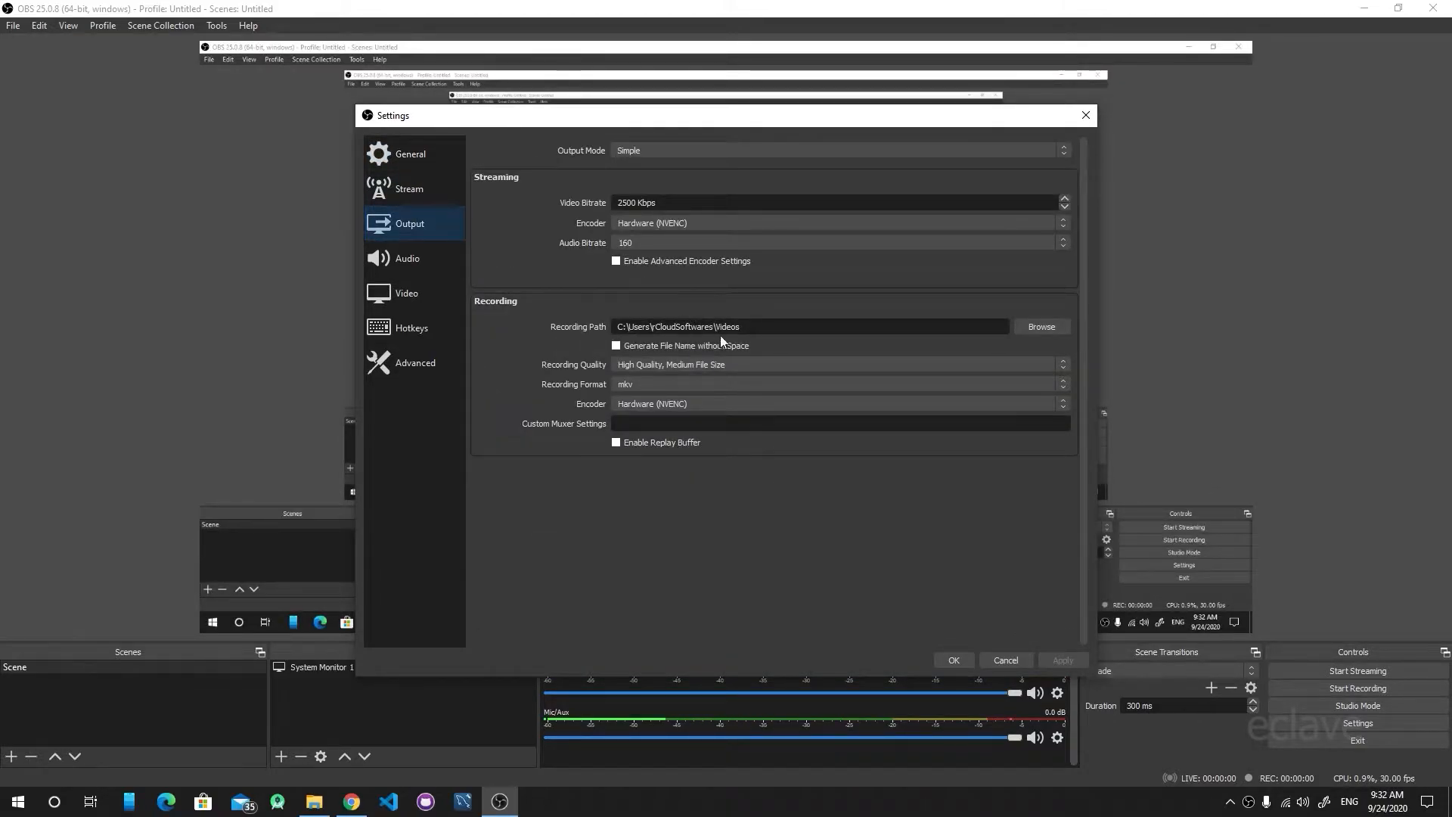
left_click(734, 383)
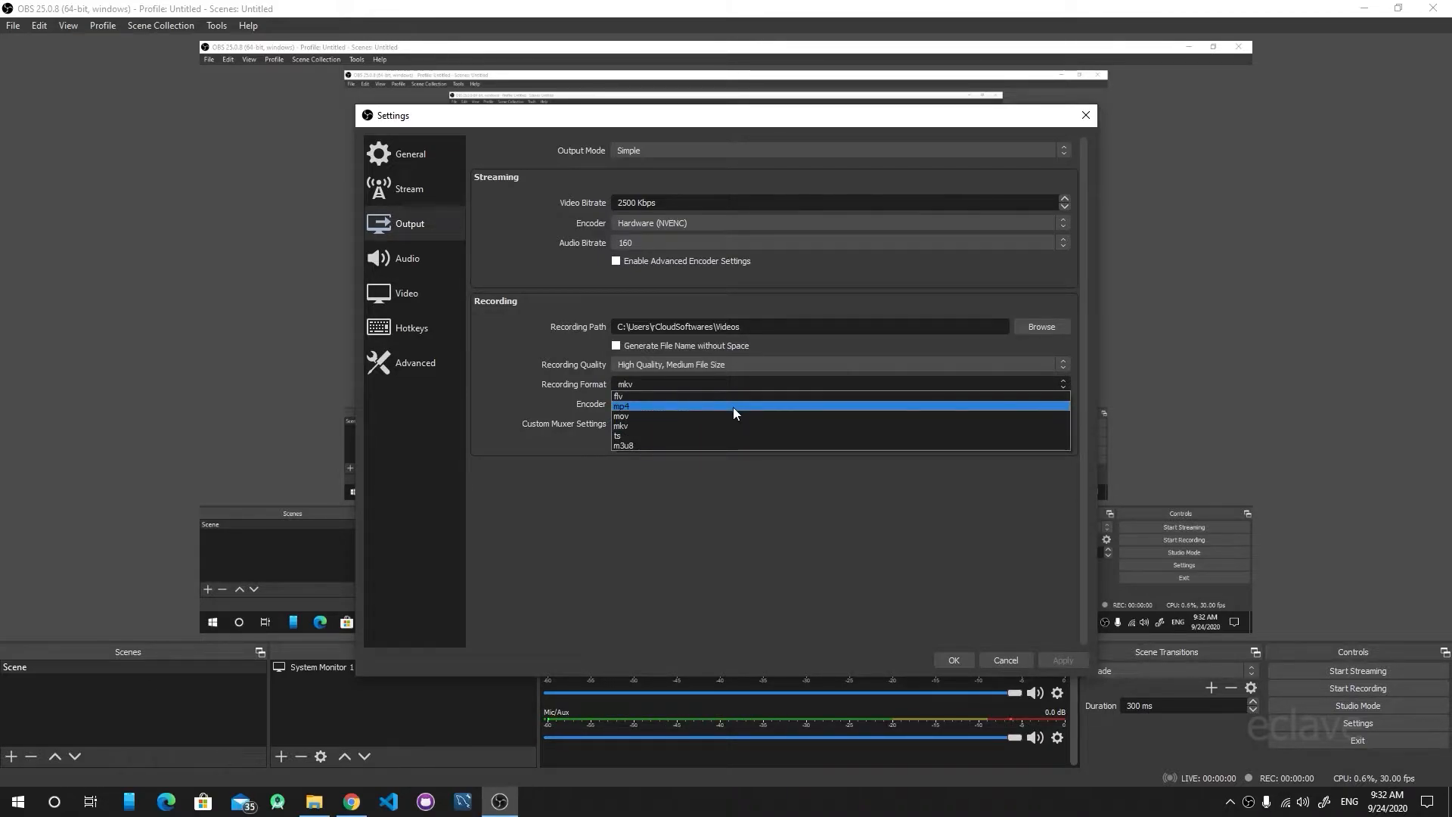
left_click(733, 407)
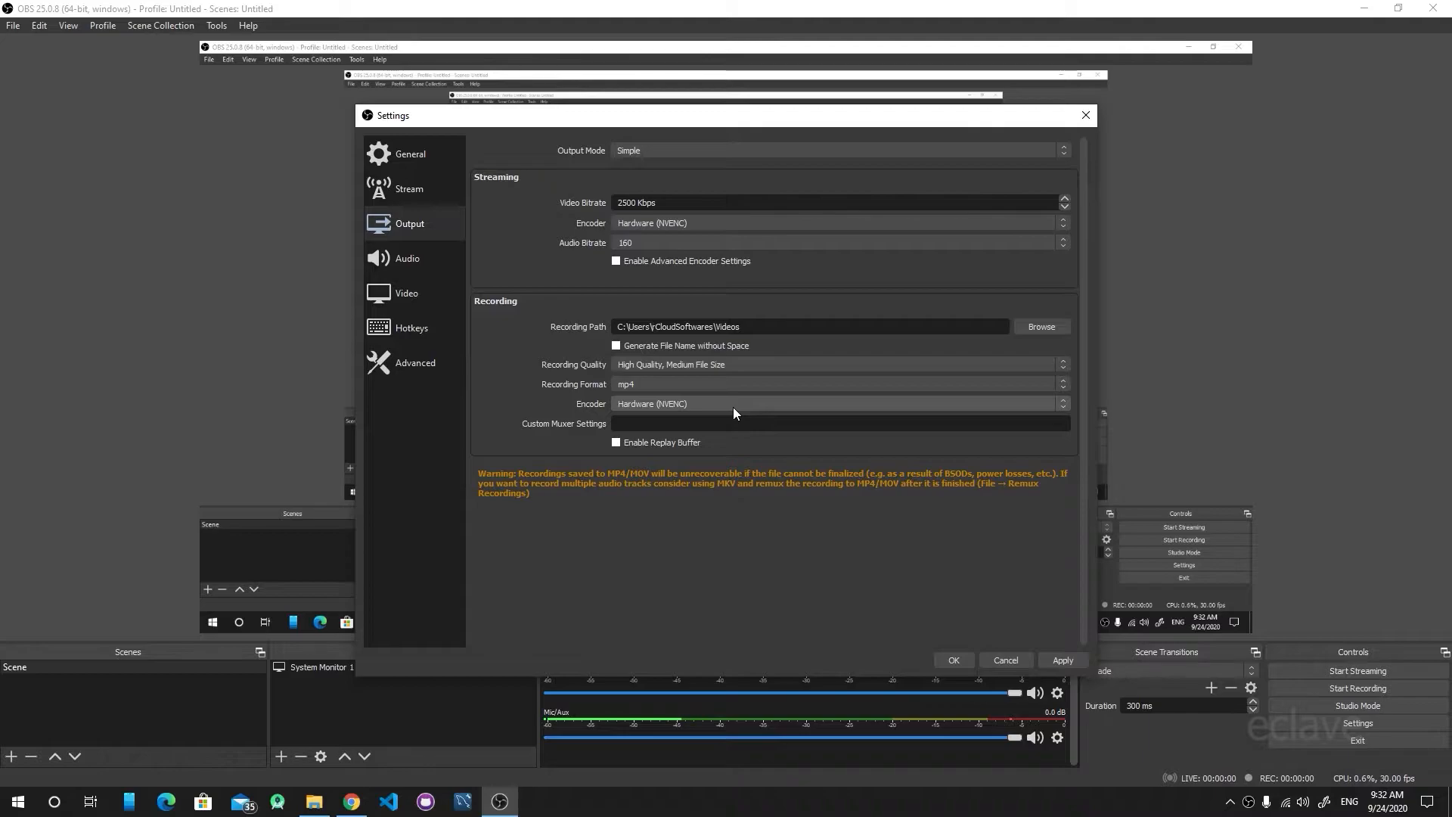
left_click(1060, 665)
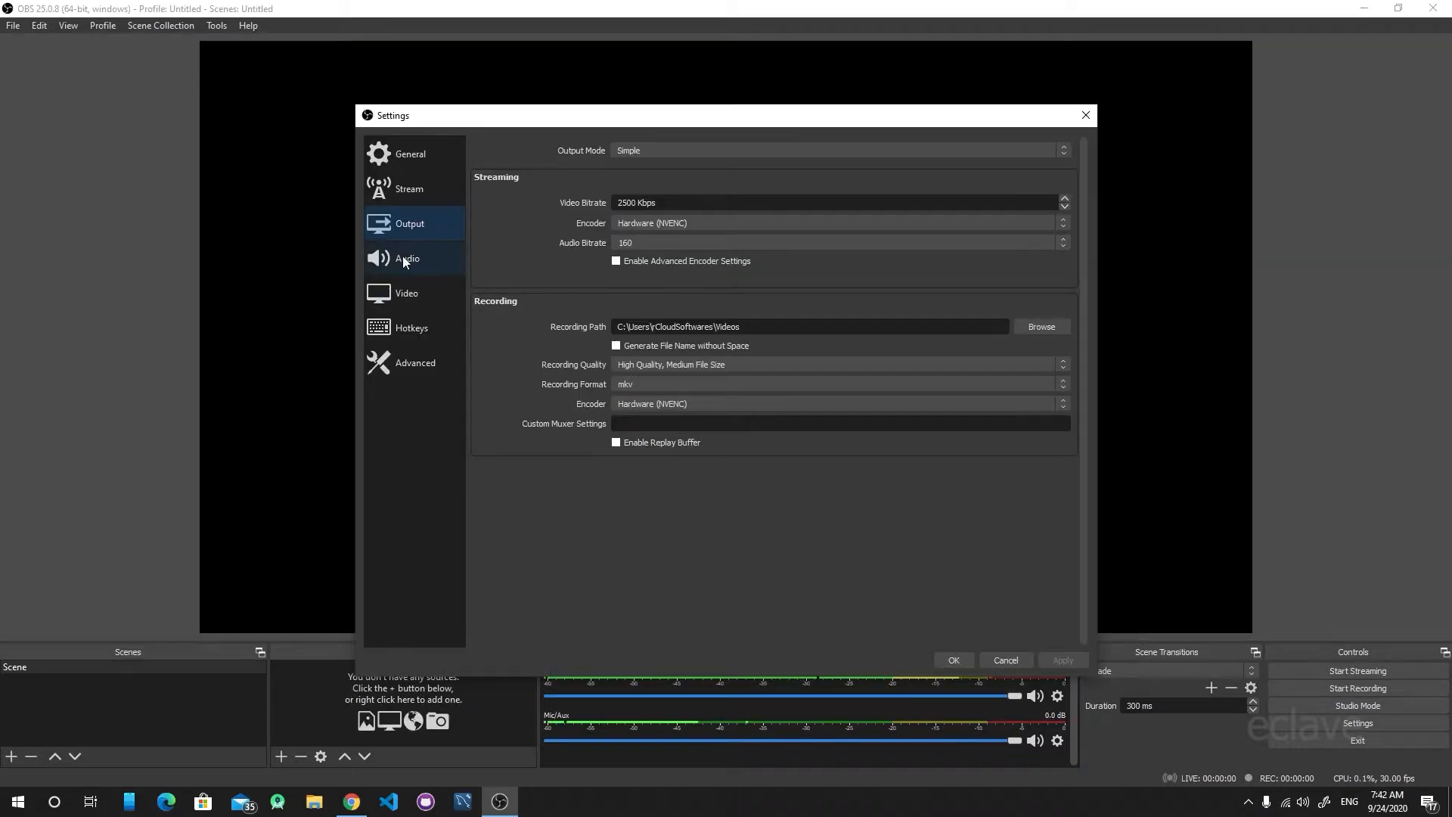
- Review the audio settings, including the devices and the channel options
left_click(395, 256)
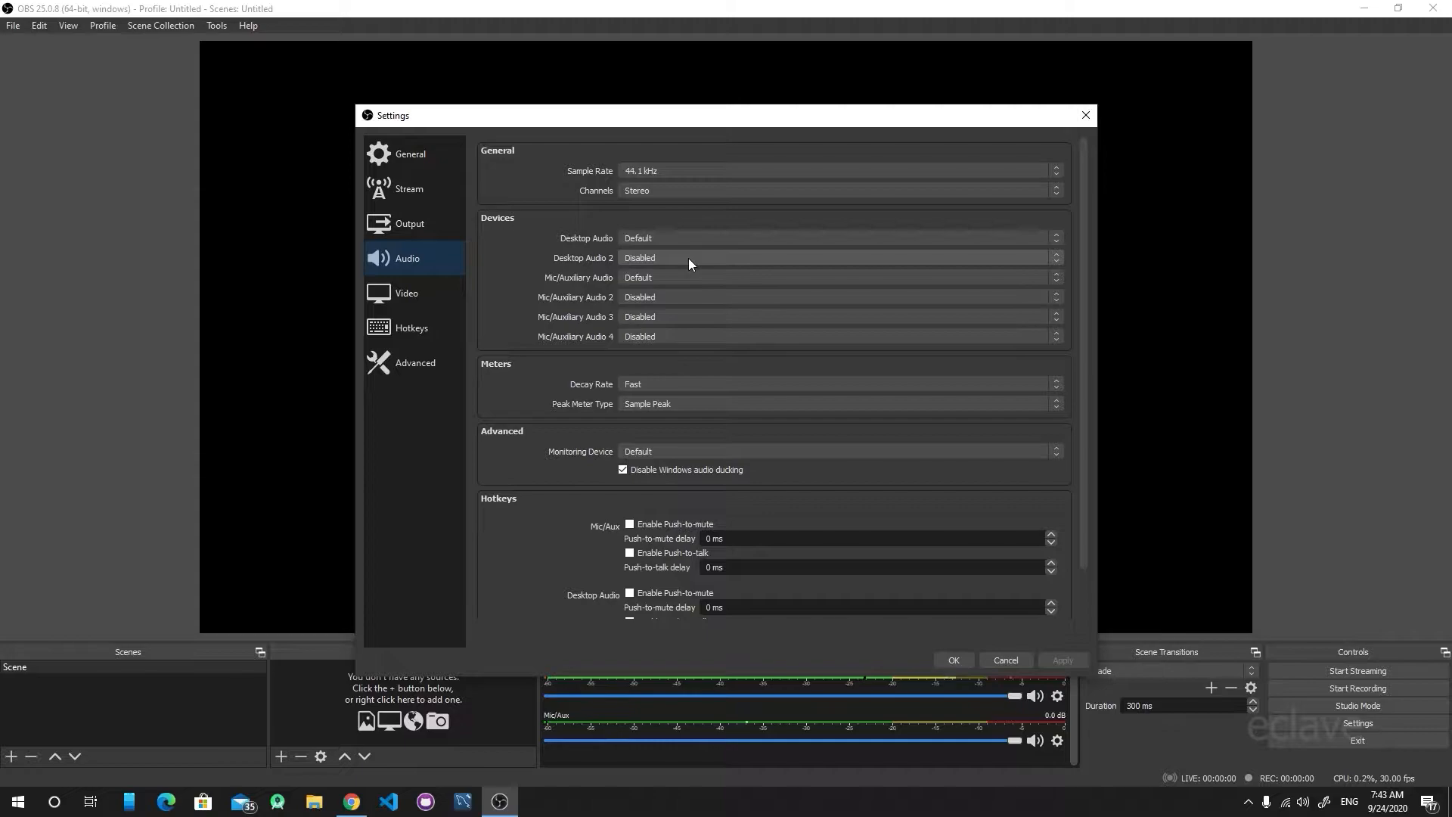
scroll(516, 277, "down", 1)
scroll(516, 277, "up", 1)
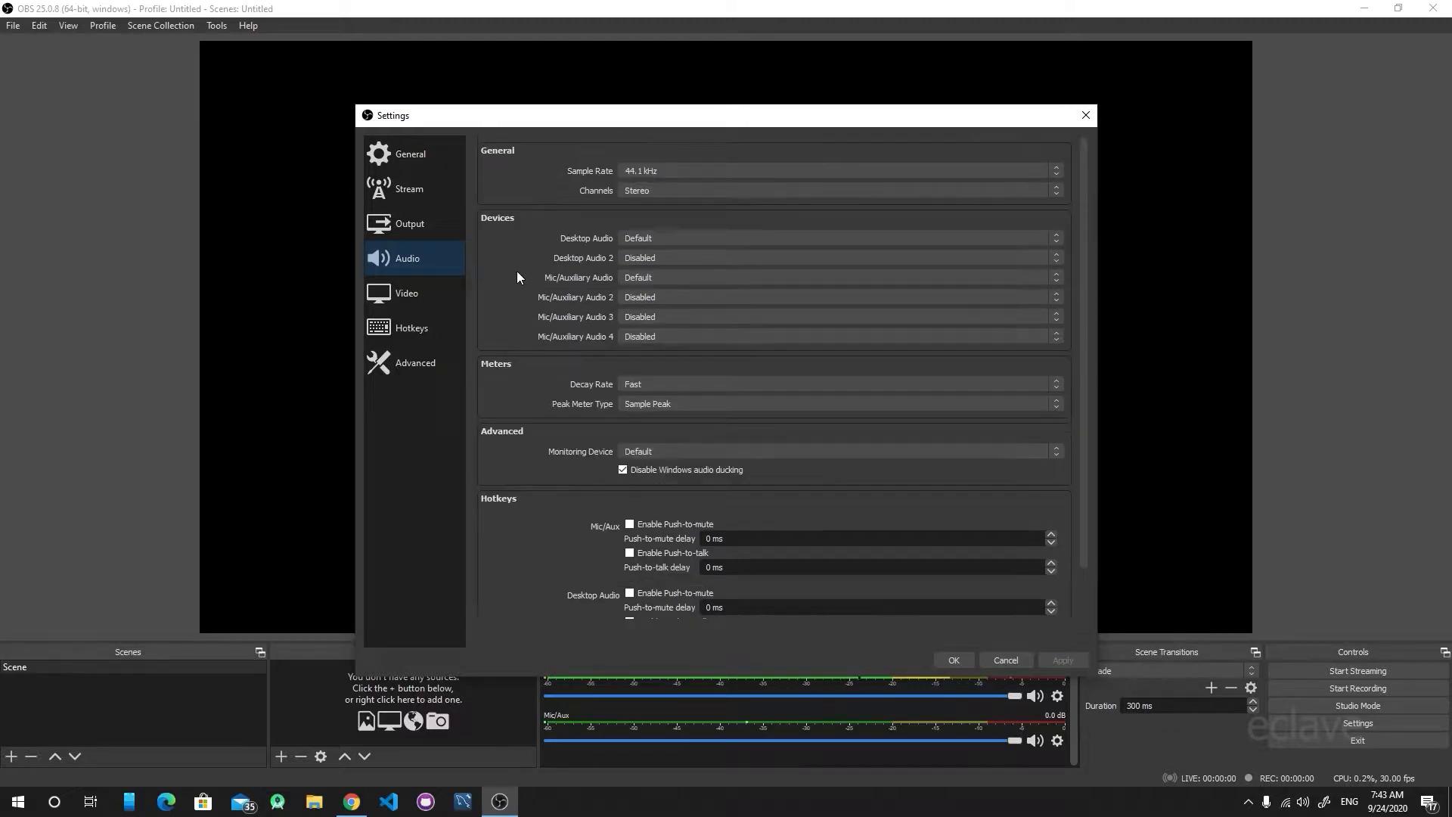
left_click(679, 191)
left_click(678, 189)
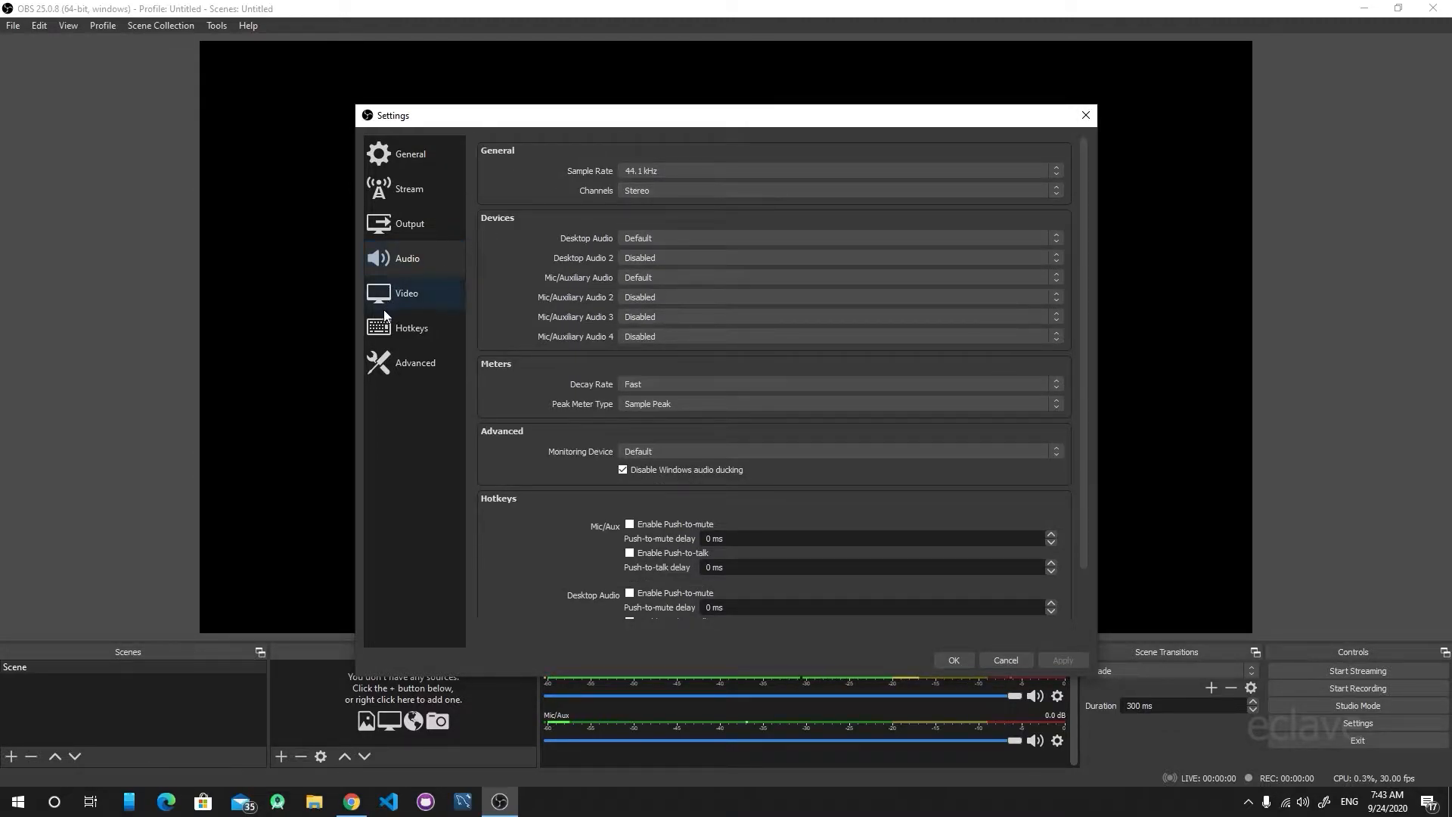
- Set the output (scaled) resolution to 1920x1080 in the video settings and save the settings
left_click(406, 298)
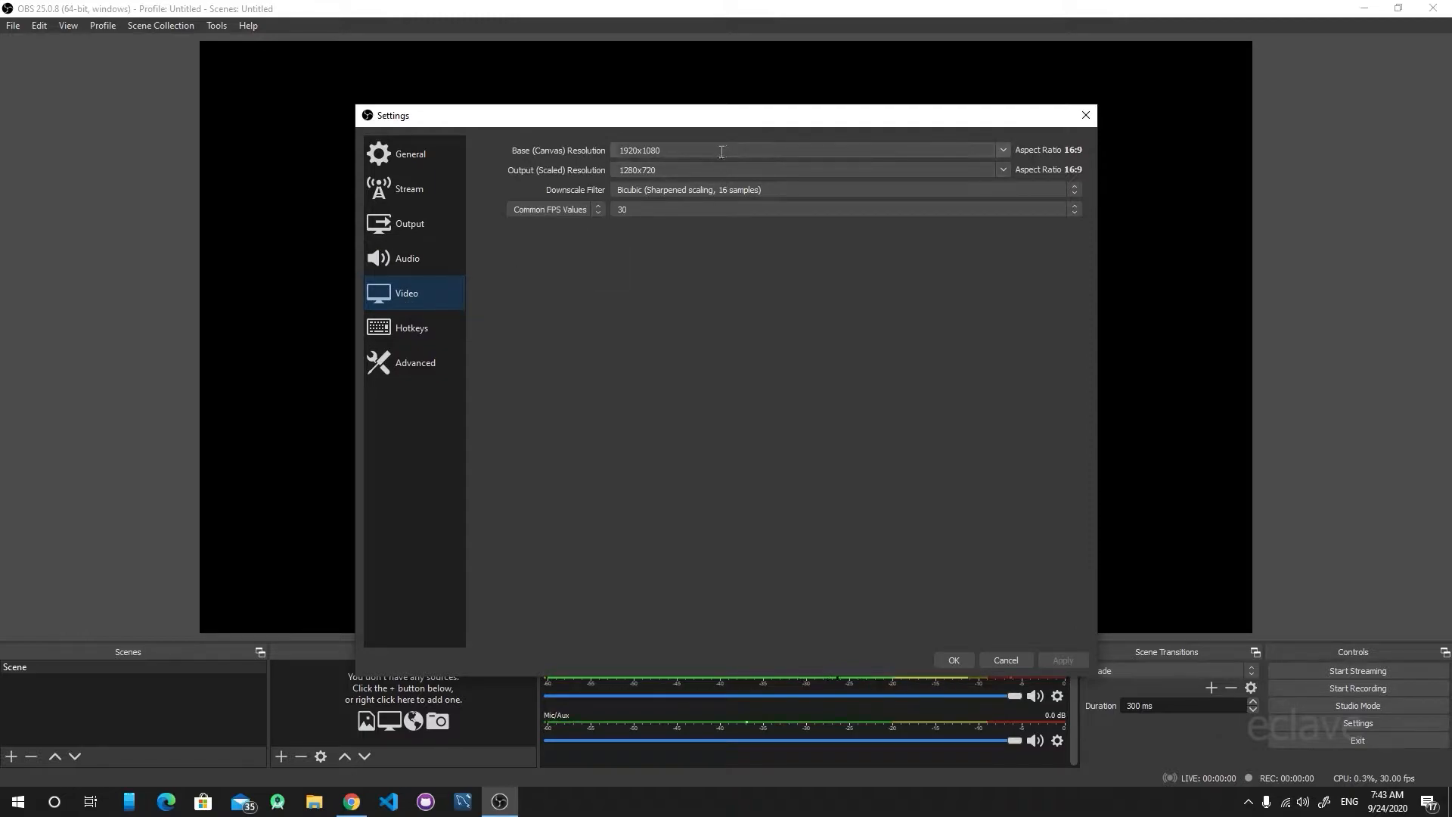
left_click(1002, 151)
left_click(1002, 152)
left_click(997, 174)
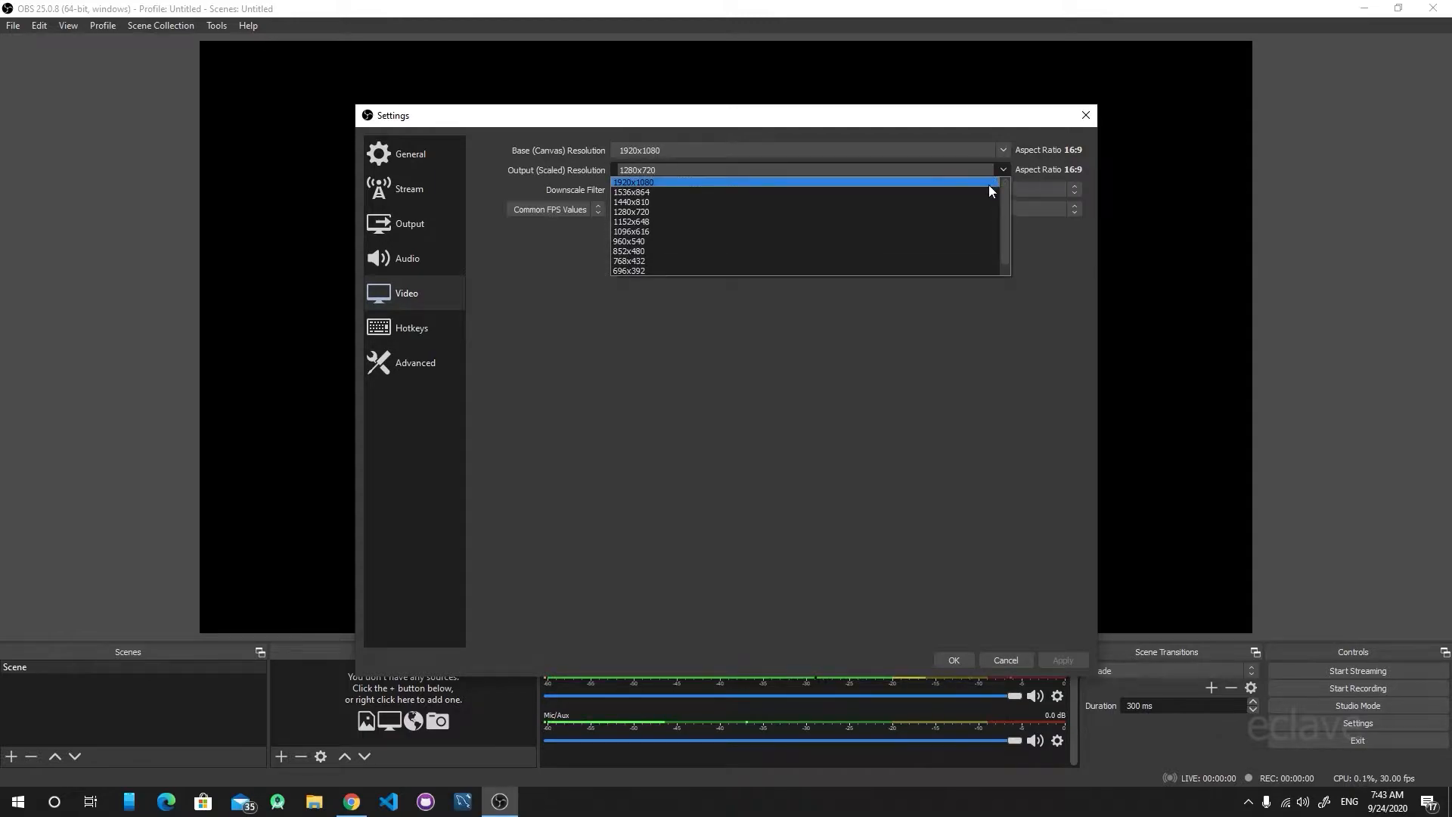
left_click(989, 183)
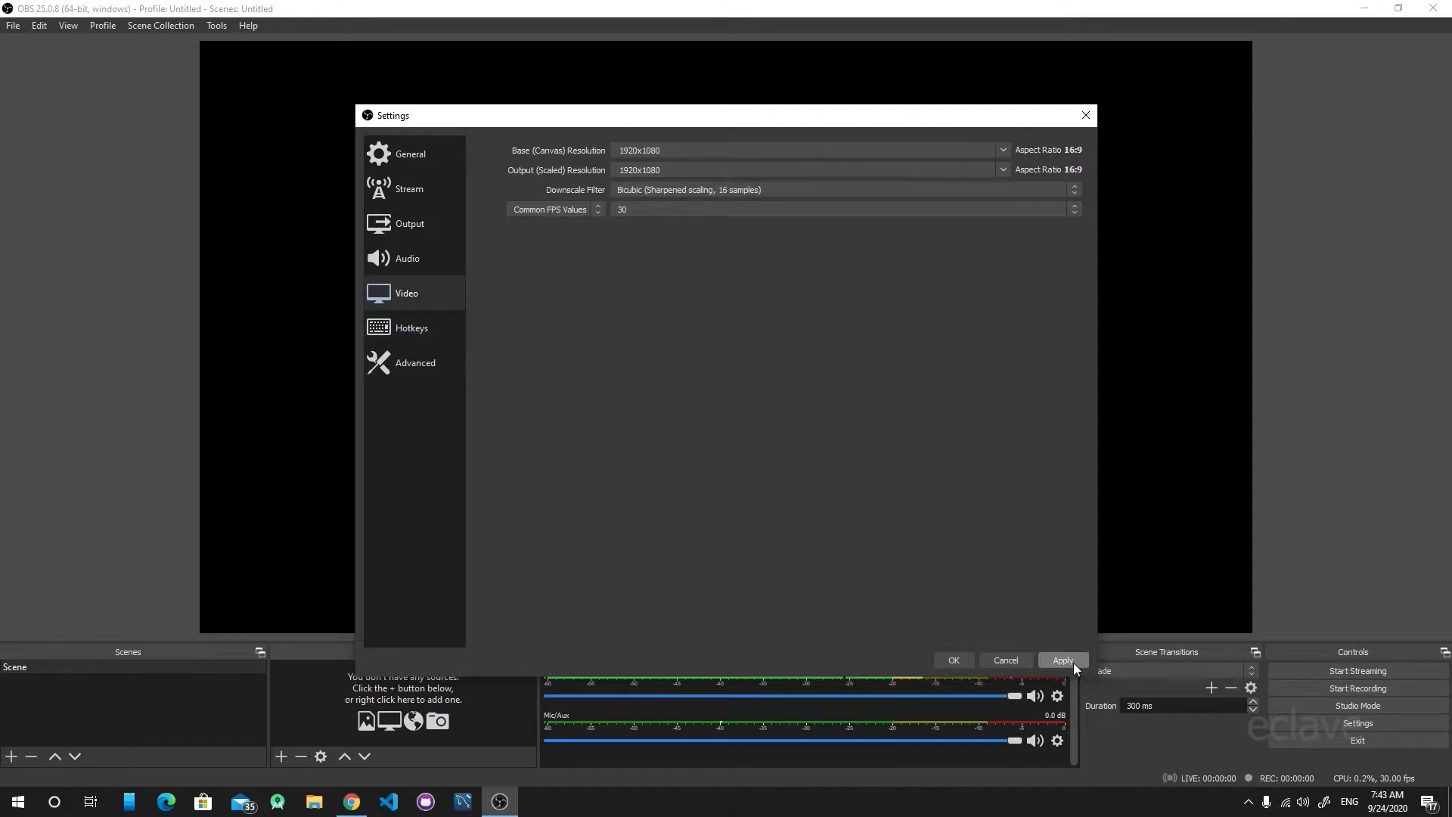
left_click(945, 657)
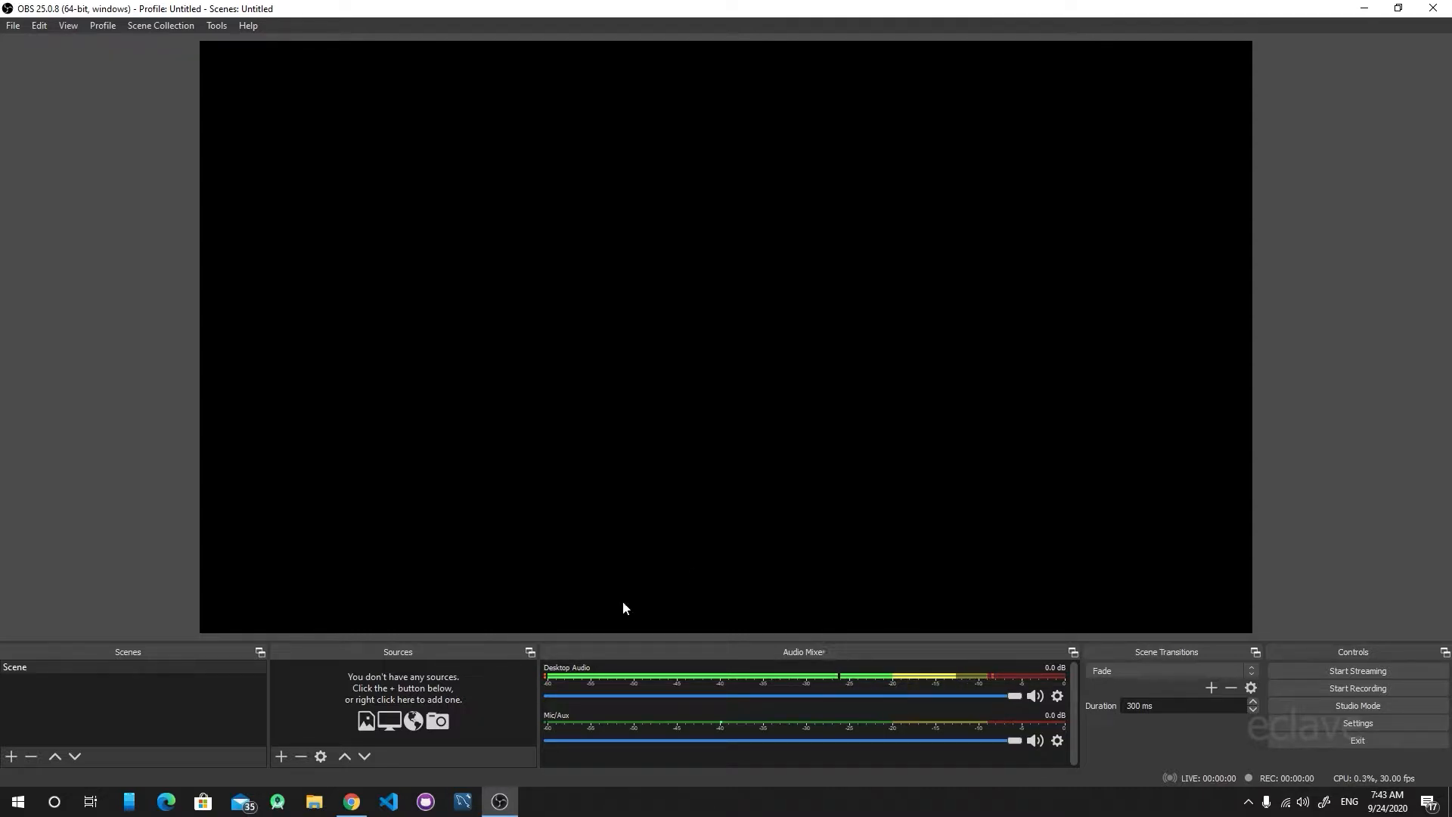
- Add a new Display Capture source named "System Monitor 1" to the scene
left_click(282, 756)
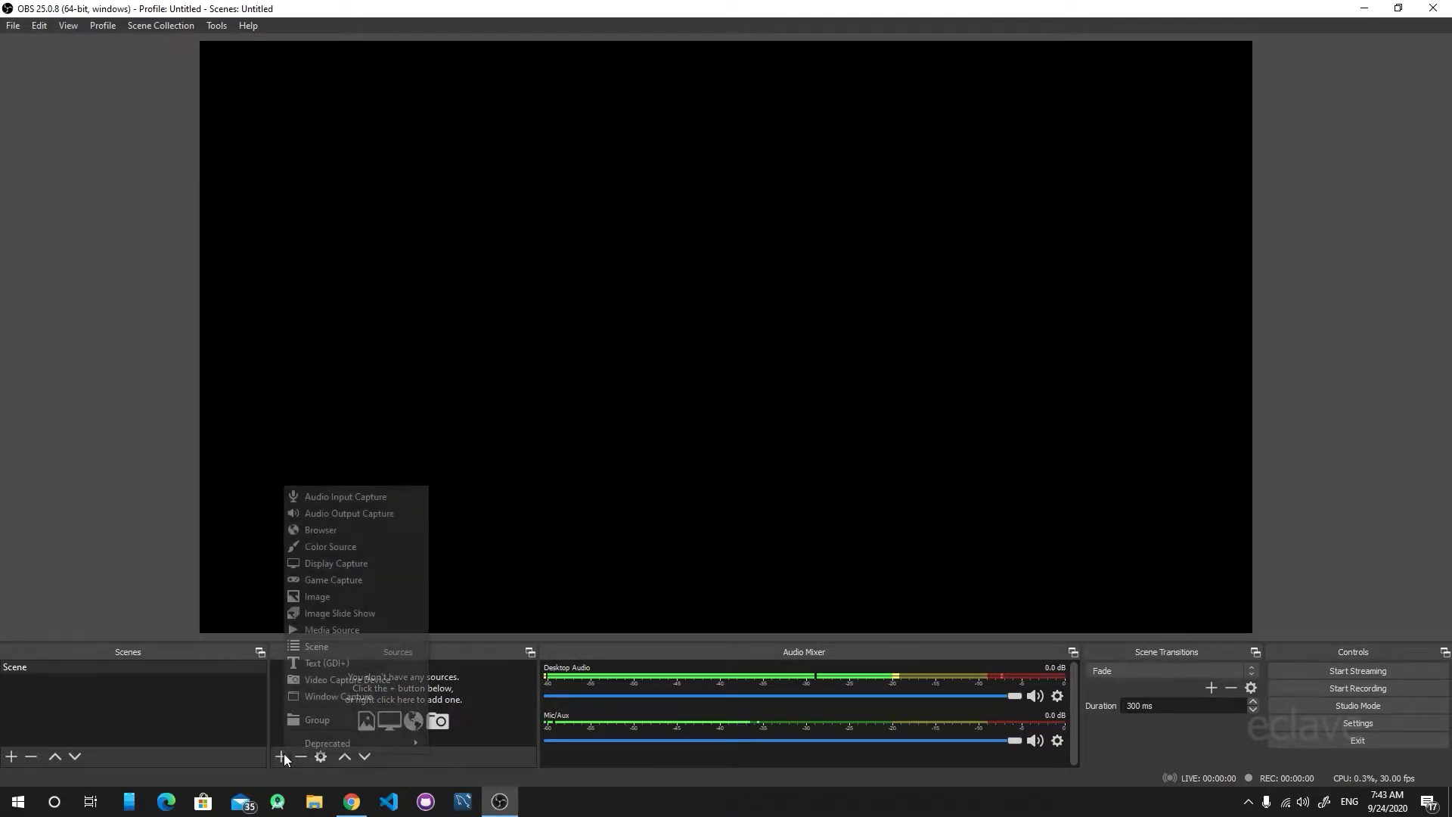
left_click(363, 569)
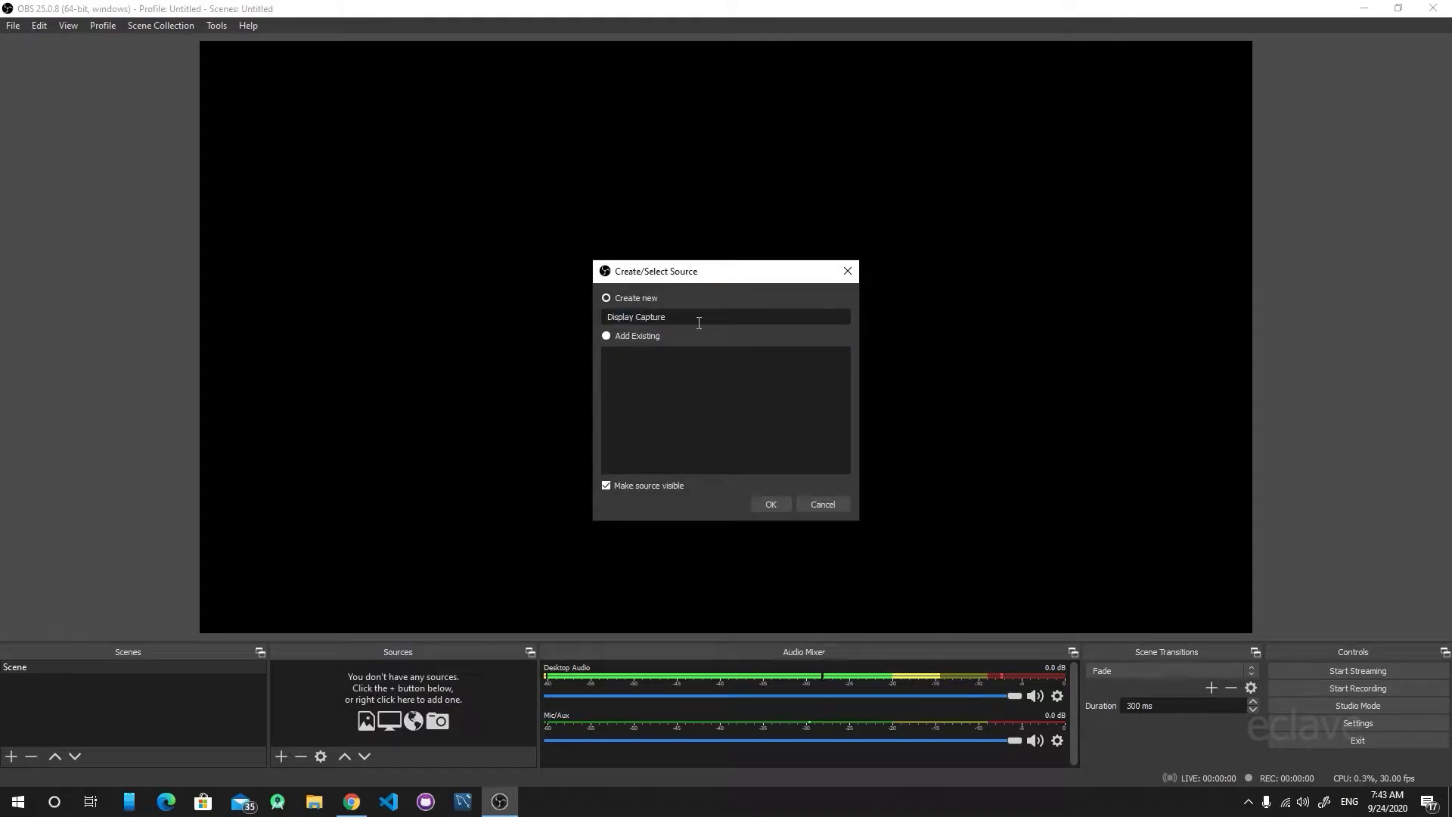
type("Sysy")
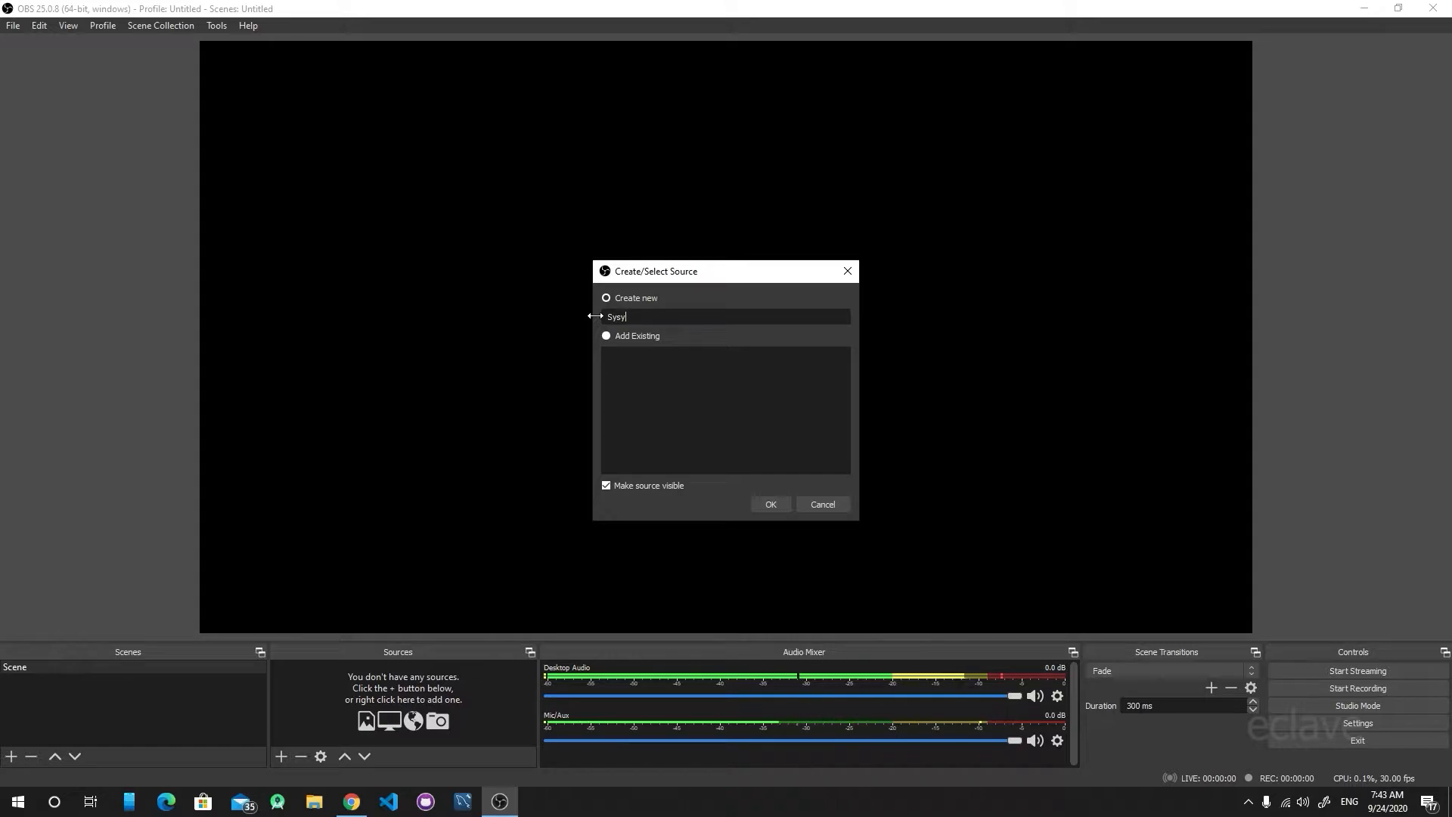
key("BackSpace")
type("tem Monitor 1")
key("Return")
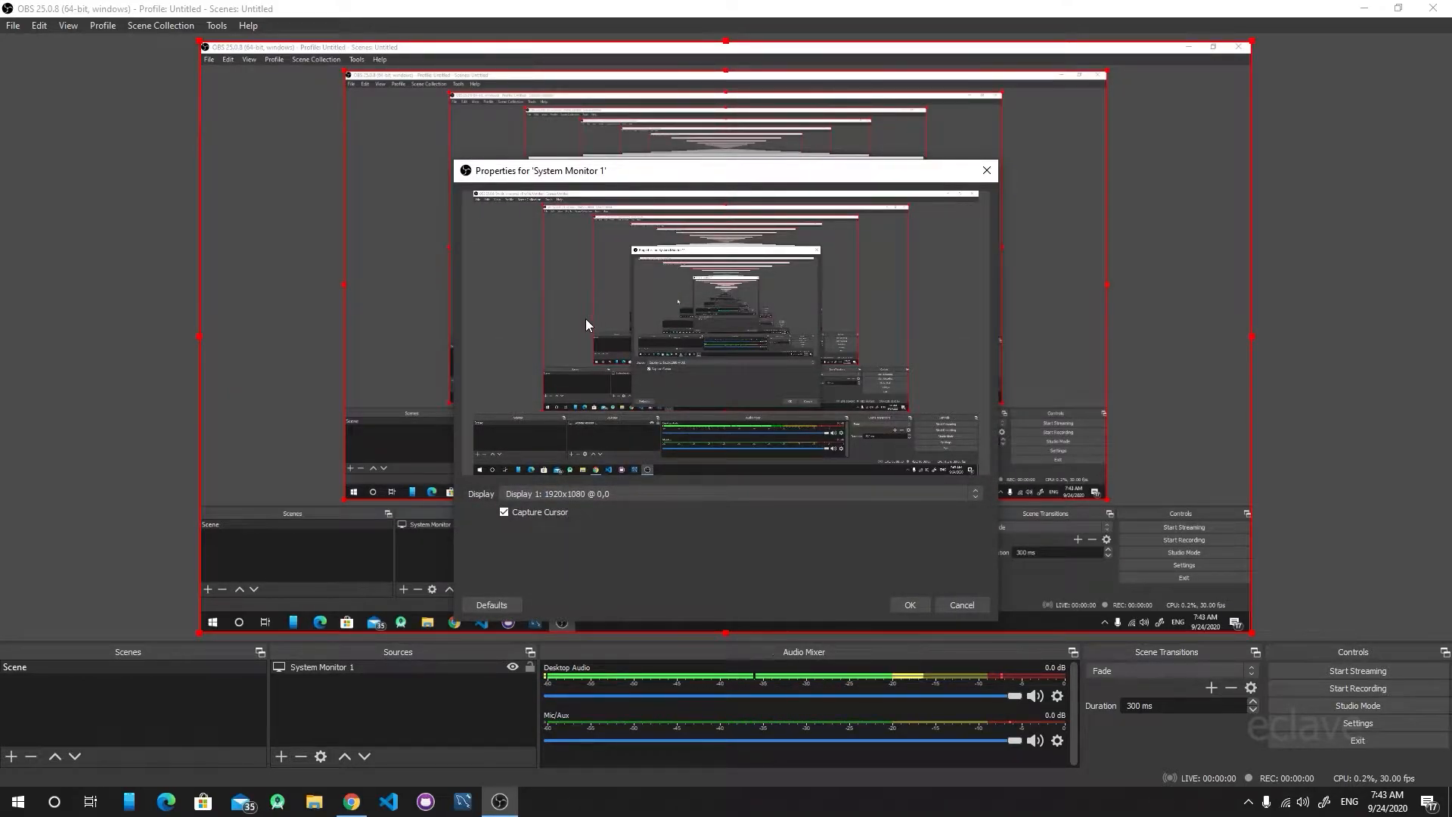
left_click(369, 666)
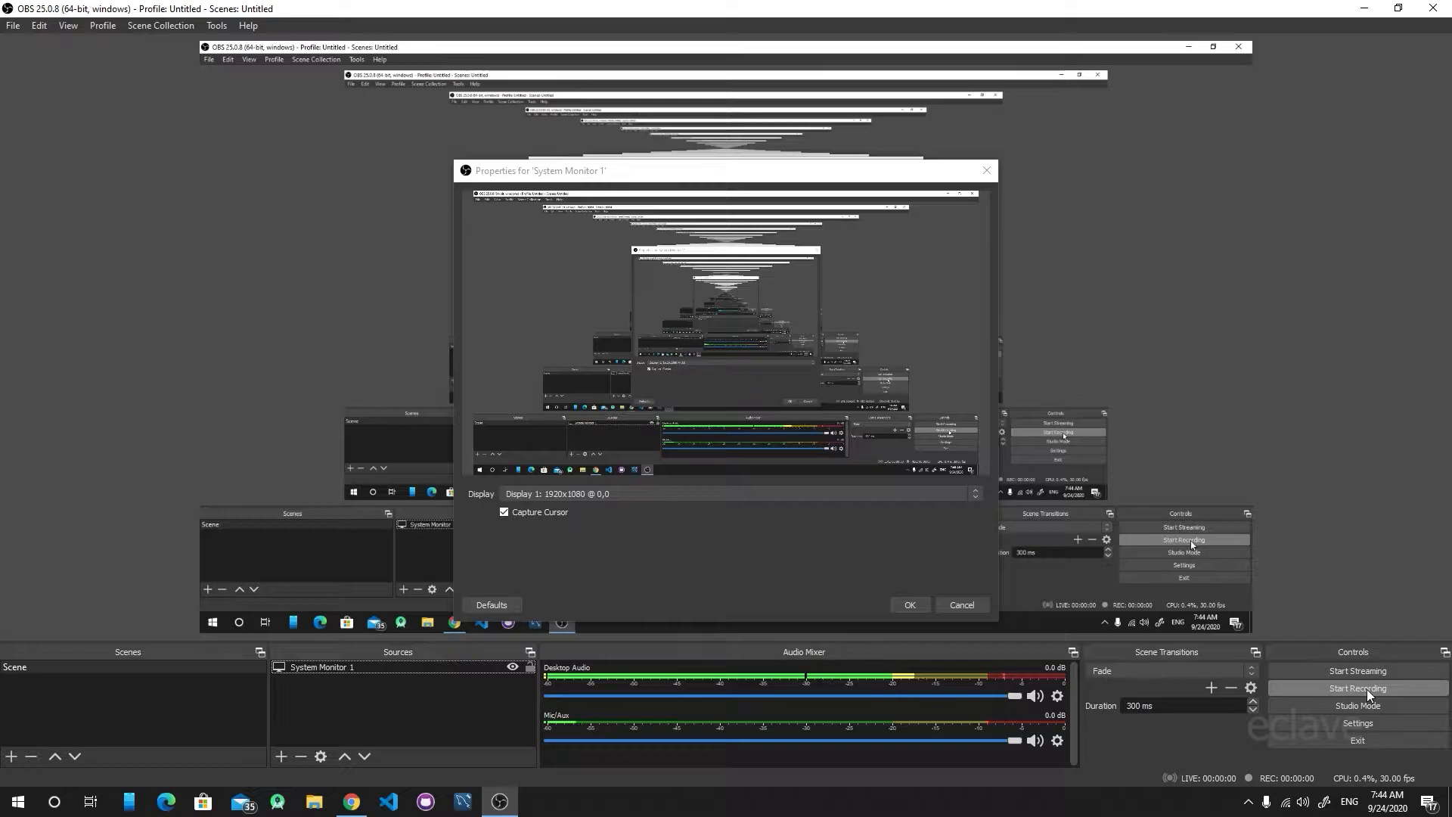
- Start recording the screen and minimize the OBS window
left_click(1367, 688)
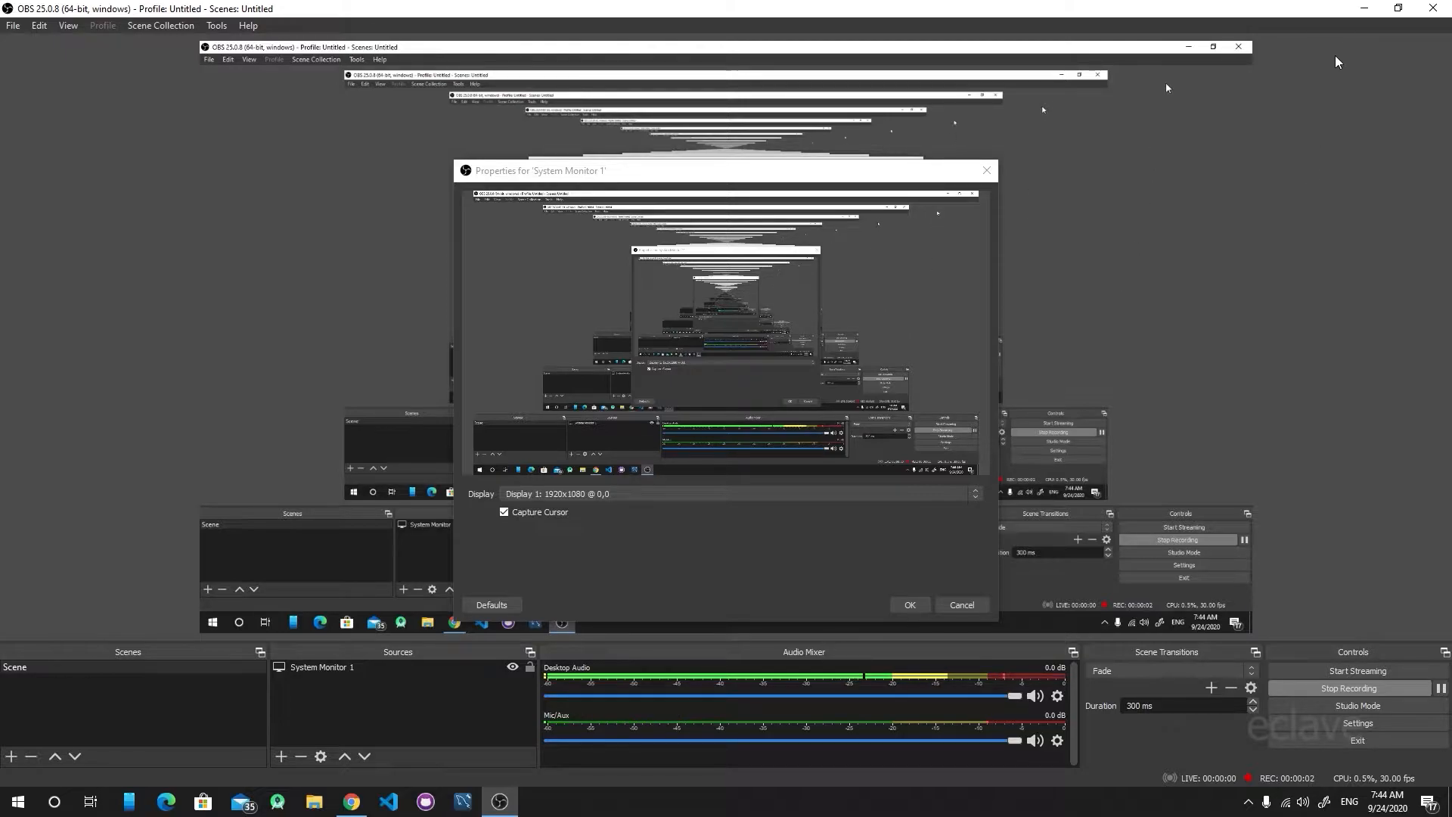
left_click(1361, 9)
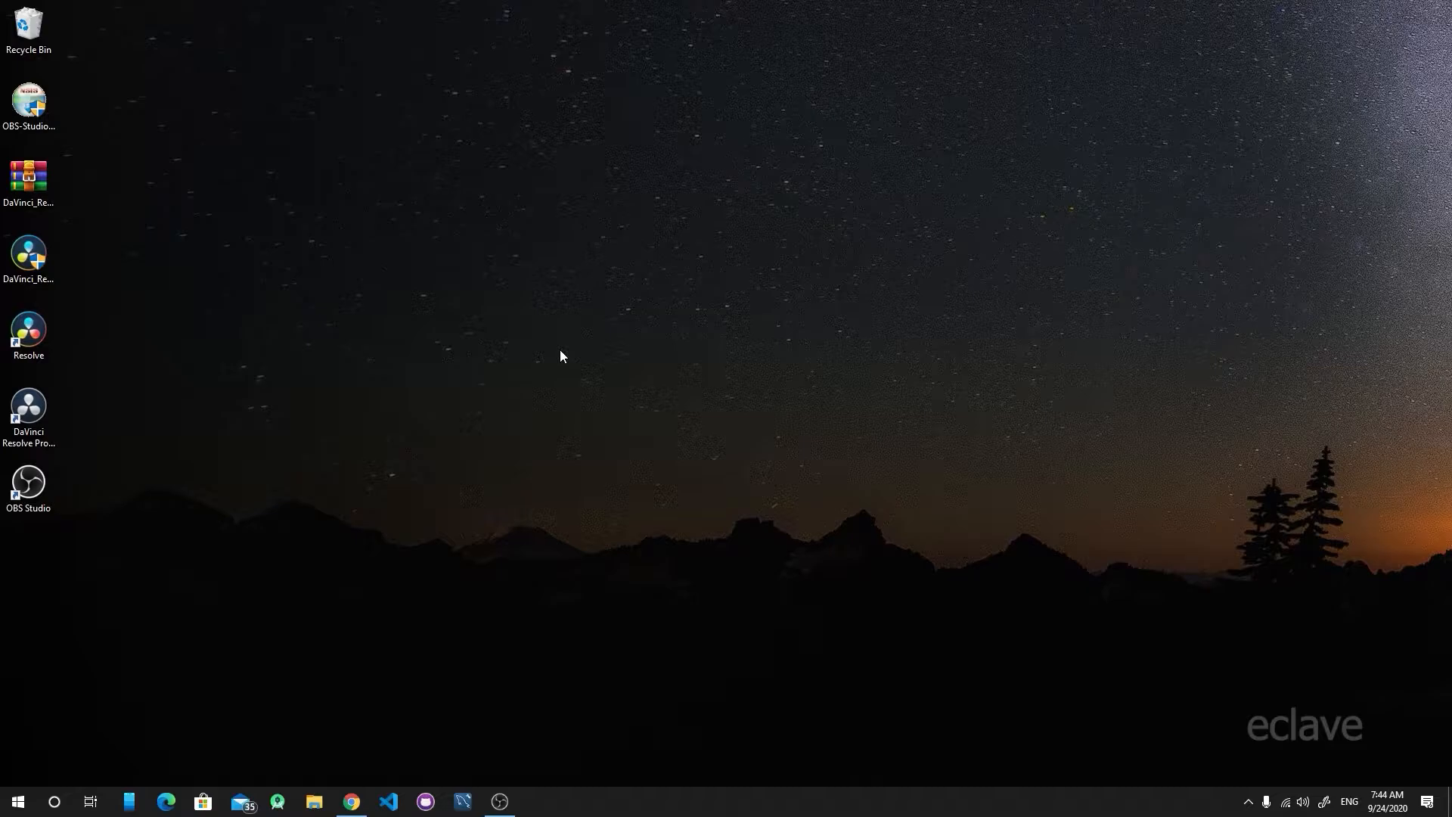
- Switch to PowerPoint, start the Geometric color block slide show and advance to the second slide
key("super")
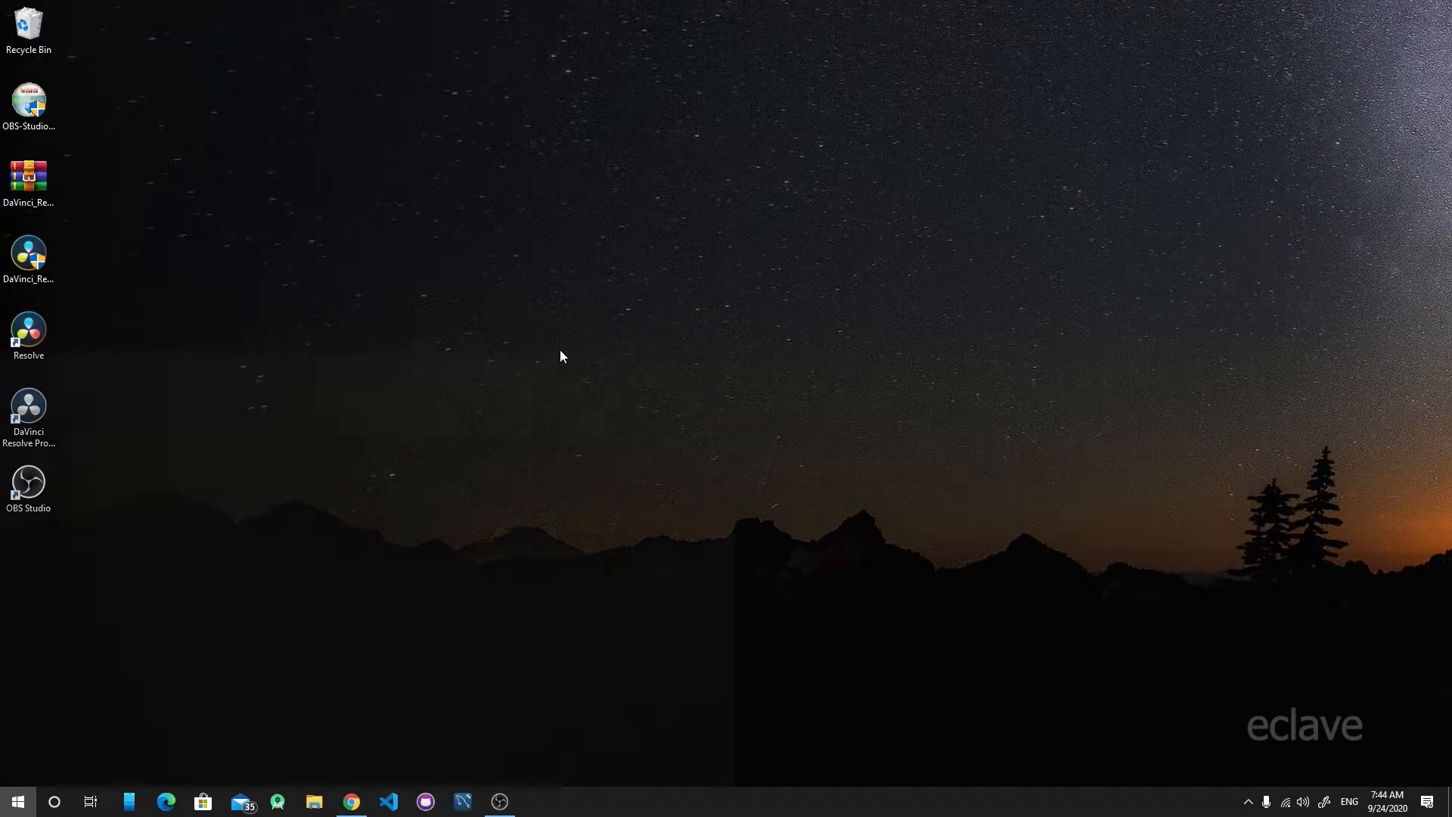
type("pp")
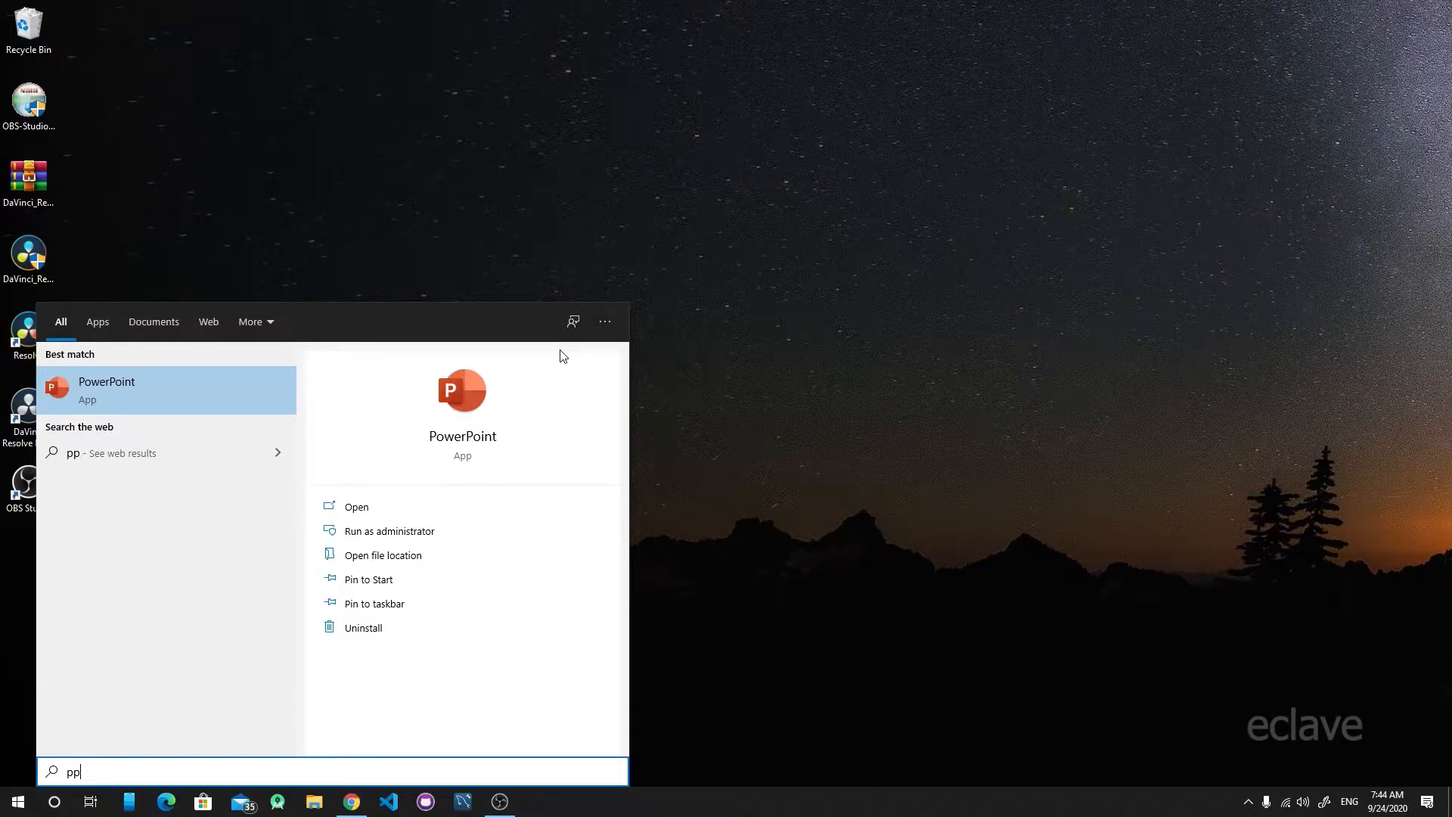
key("Return")
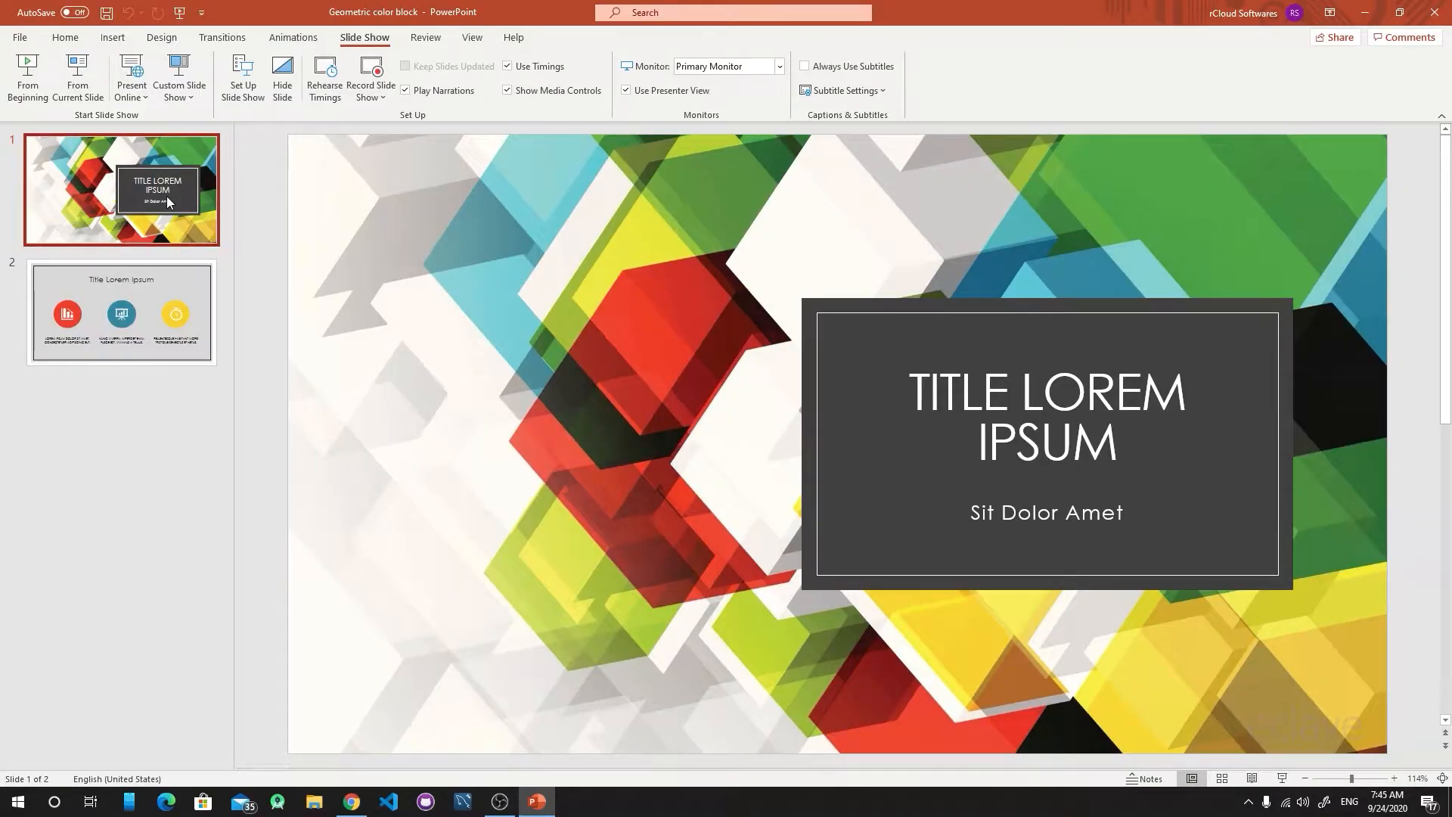
key("F5")
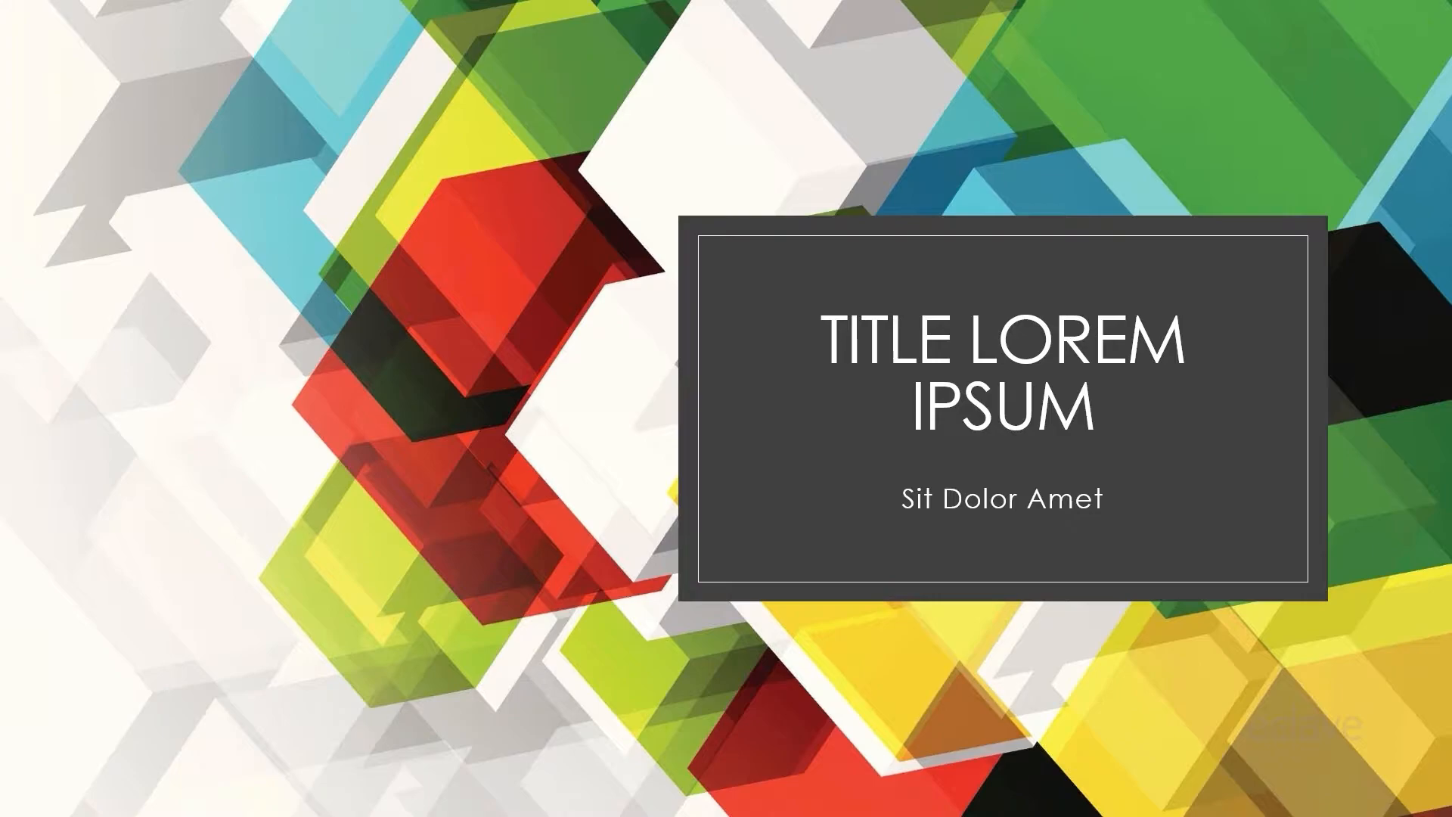
key("Right")
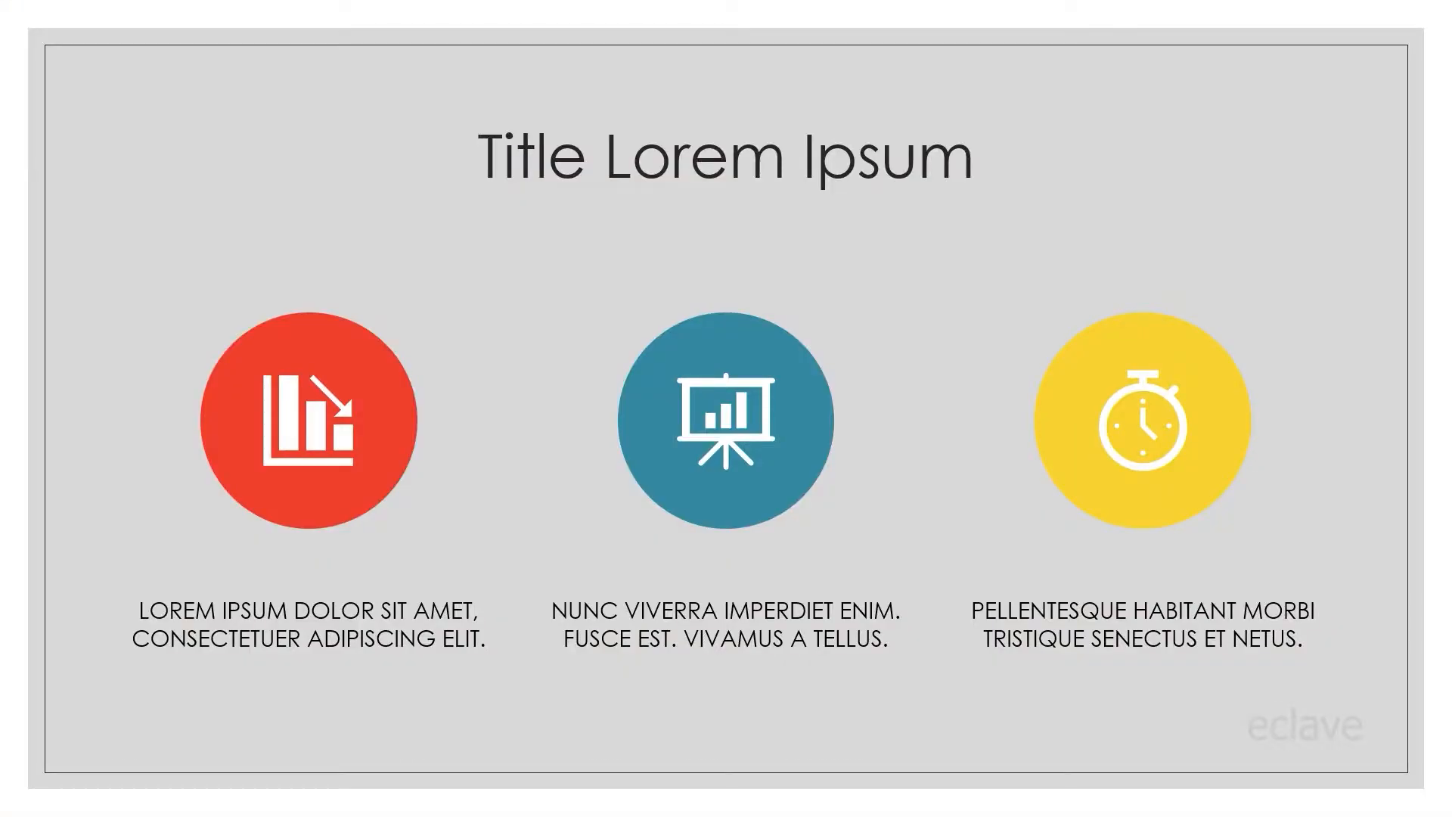
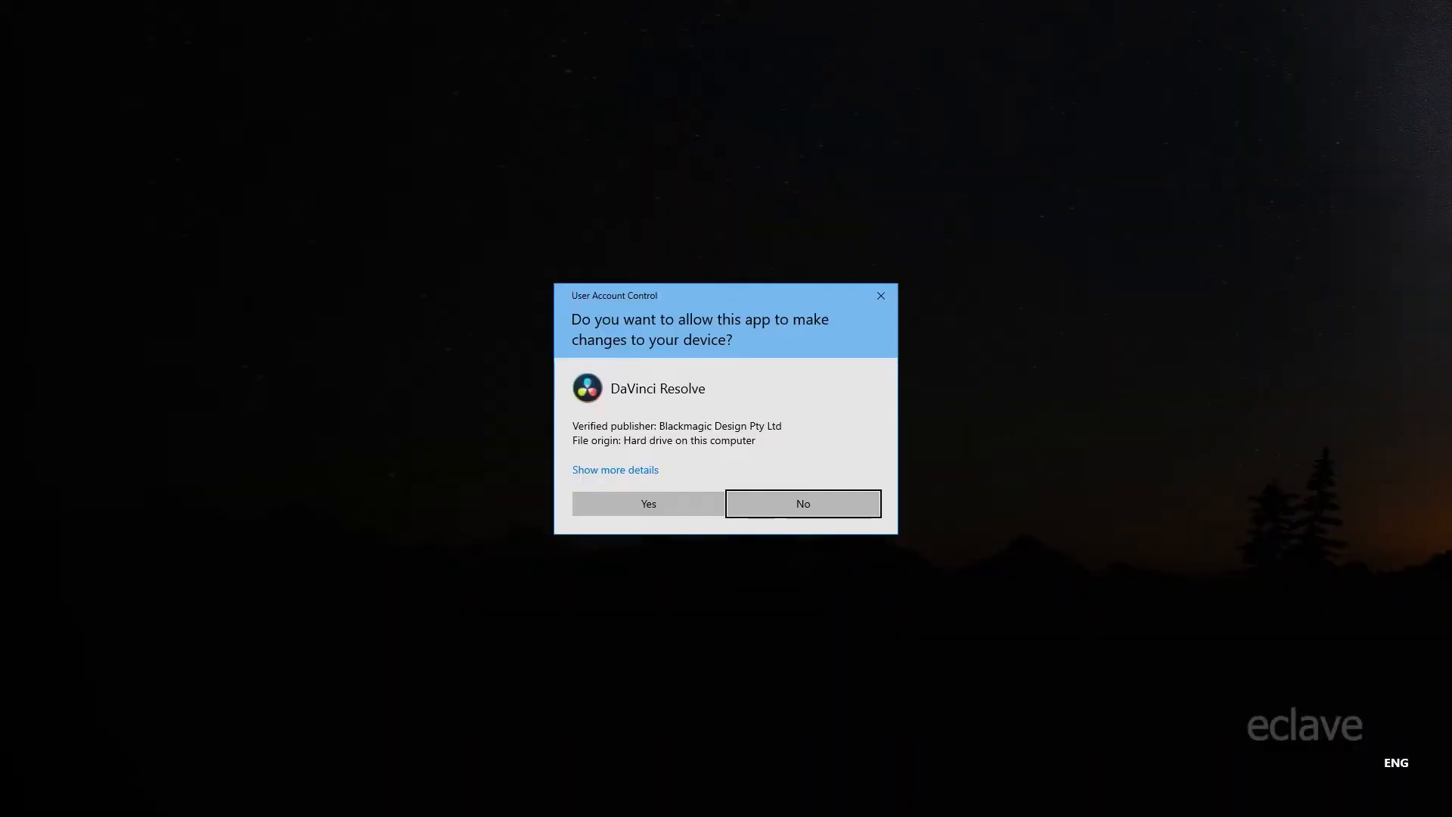
- Allow the DaVinci Resolve installer to make changes, review the component list with PostgreSQL 9.5.4-1 left unselected, and start installing the selected components
left_click(649, 503)
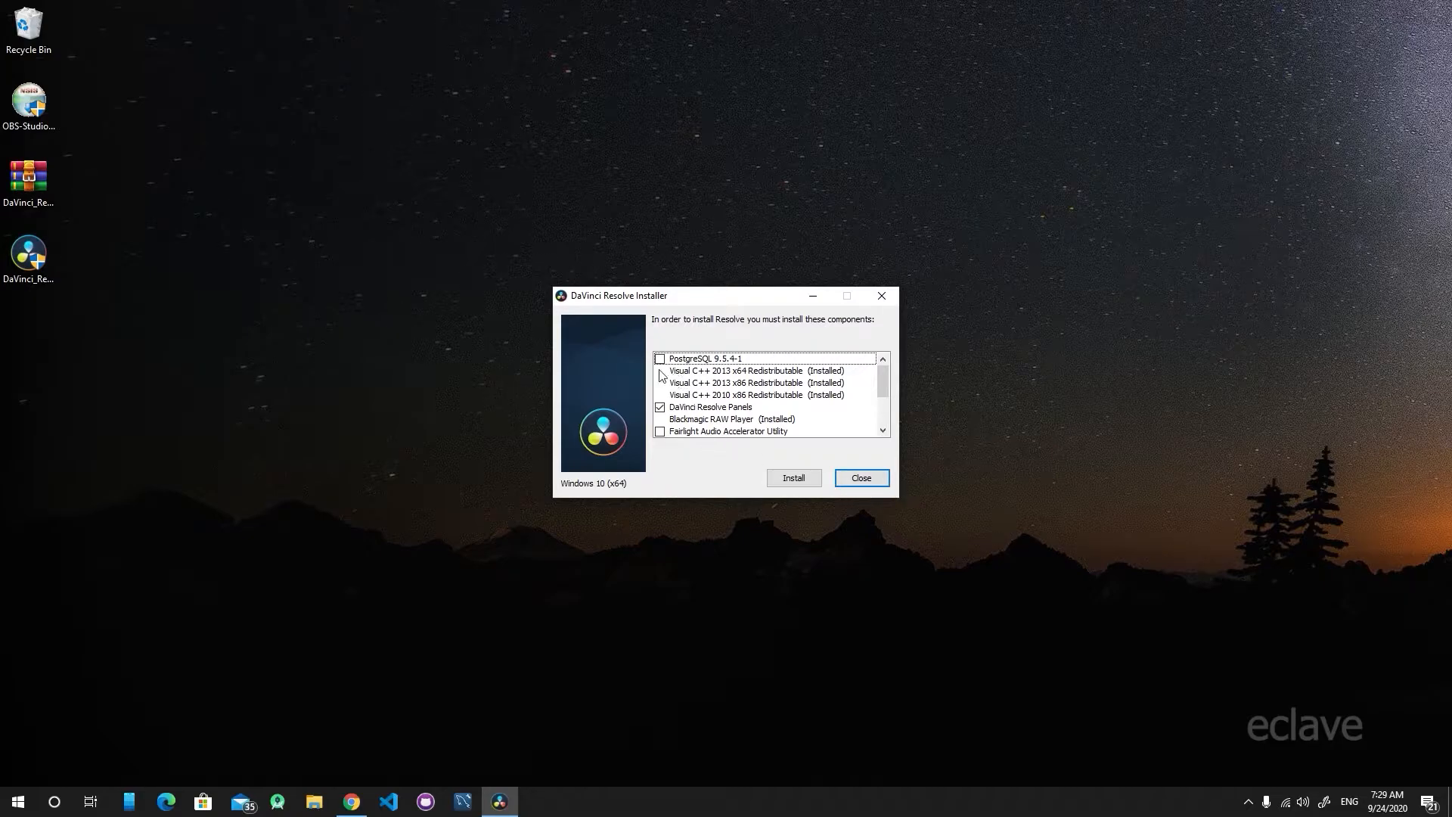
scroll(753, 383, "down", 2)
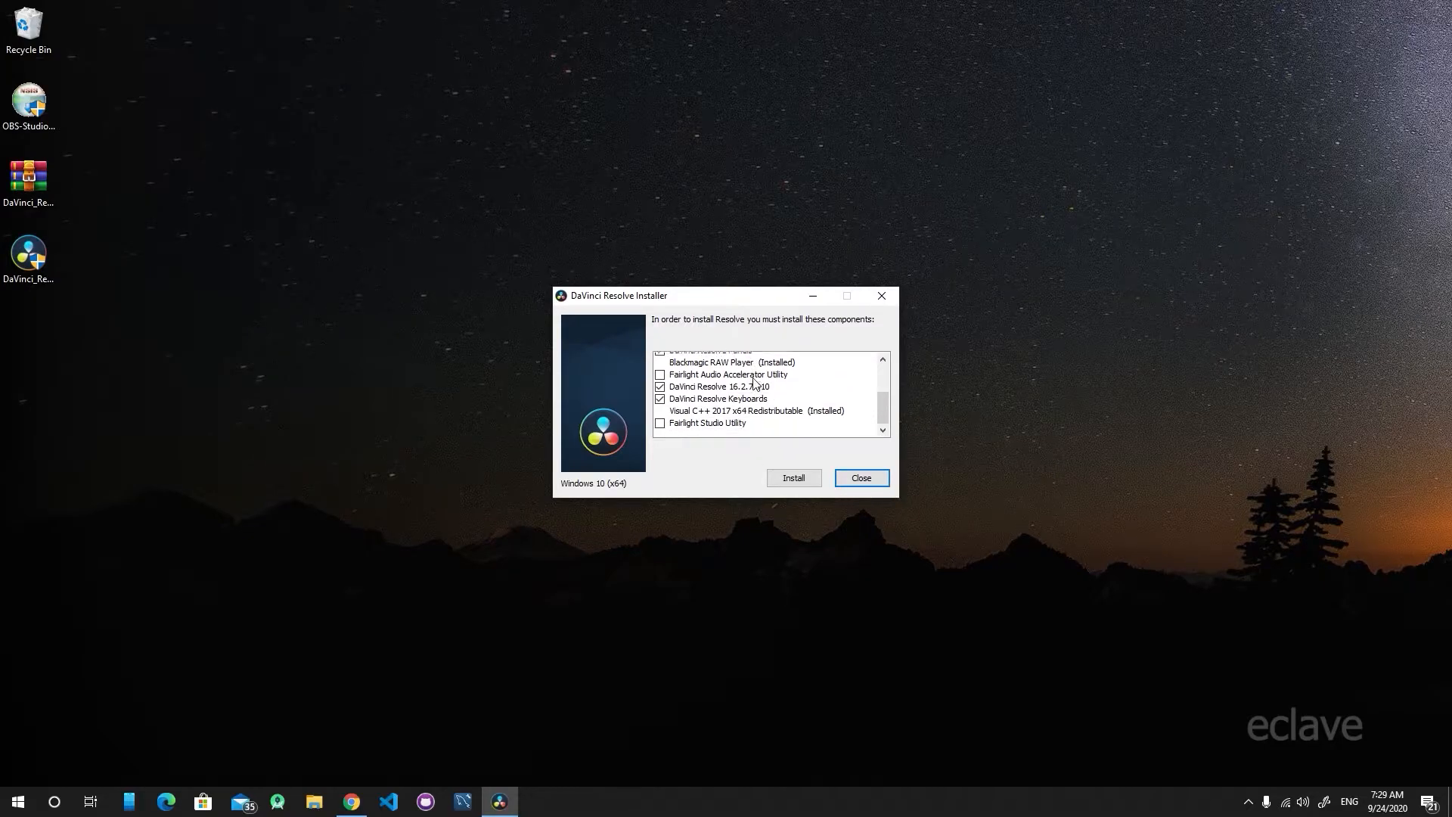
scroll(758, 427, "up", 1)
scroll(757, 427, "up", 1)
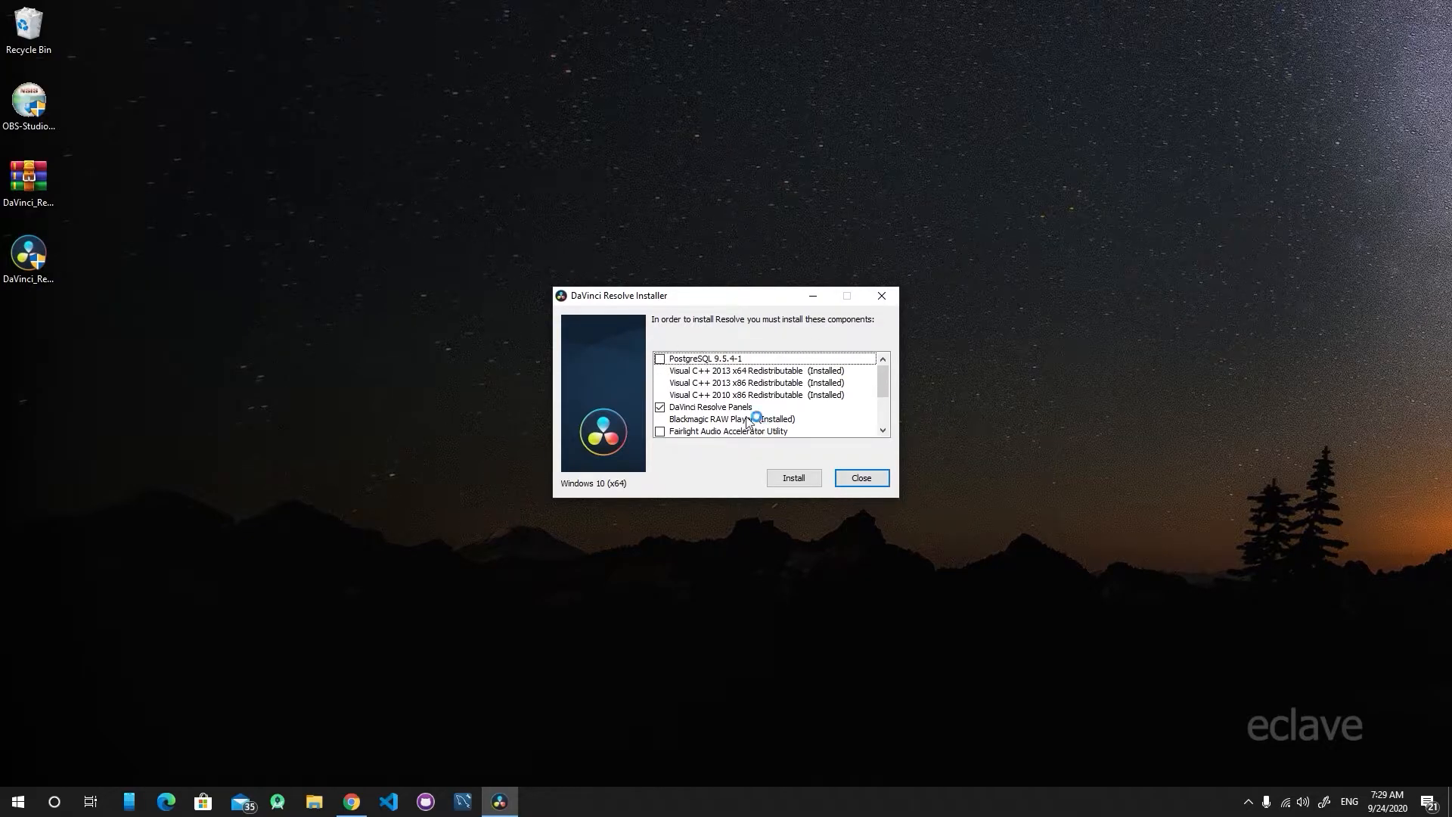
left_click(663, 363)
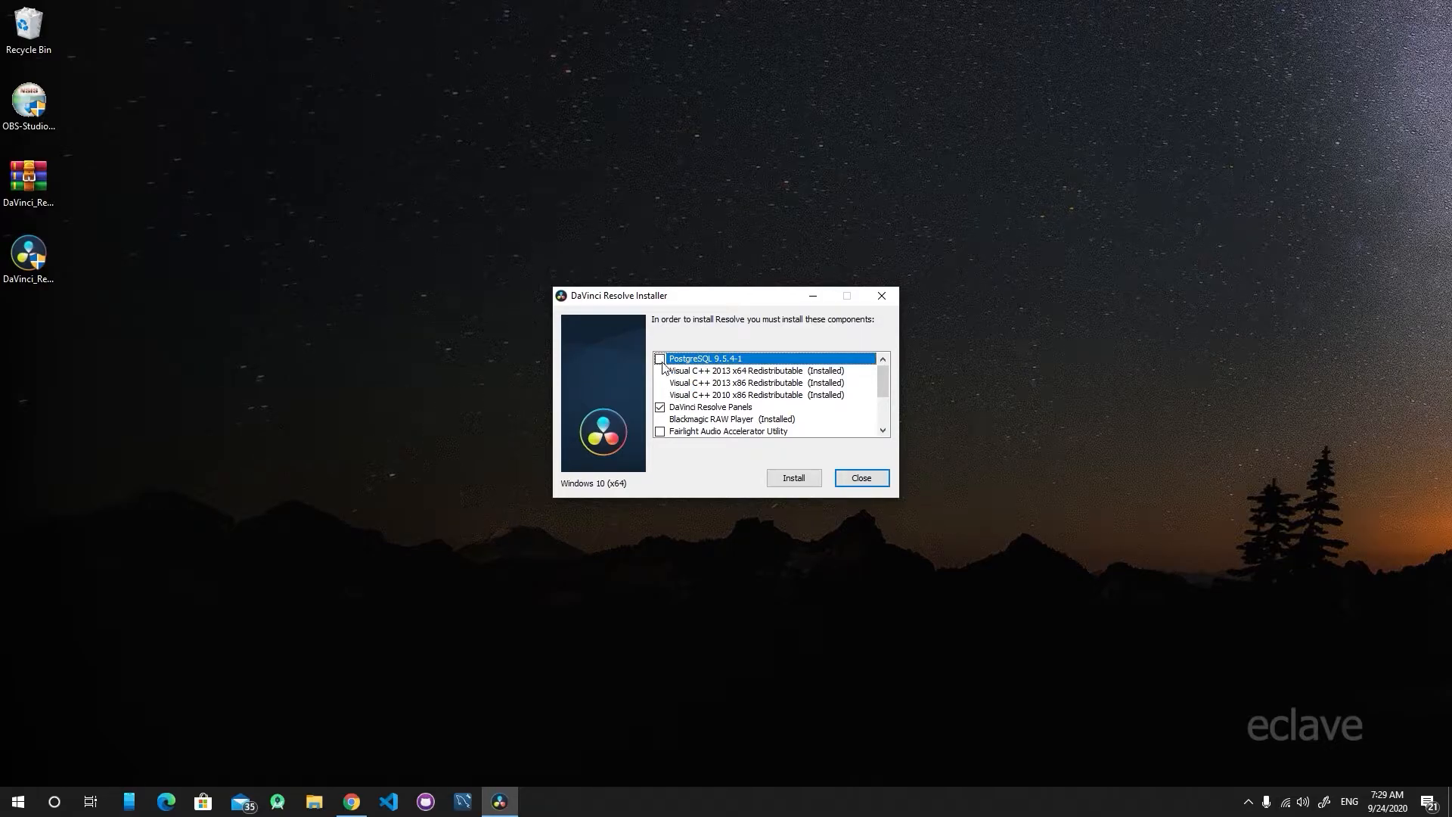
scroll(665, 371, "down", 1)
left_click(800, 483)
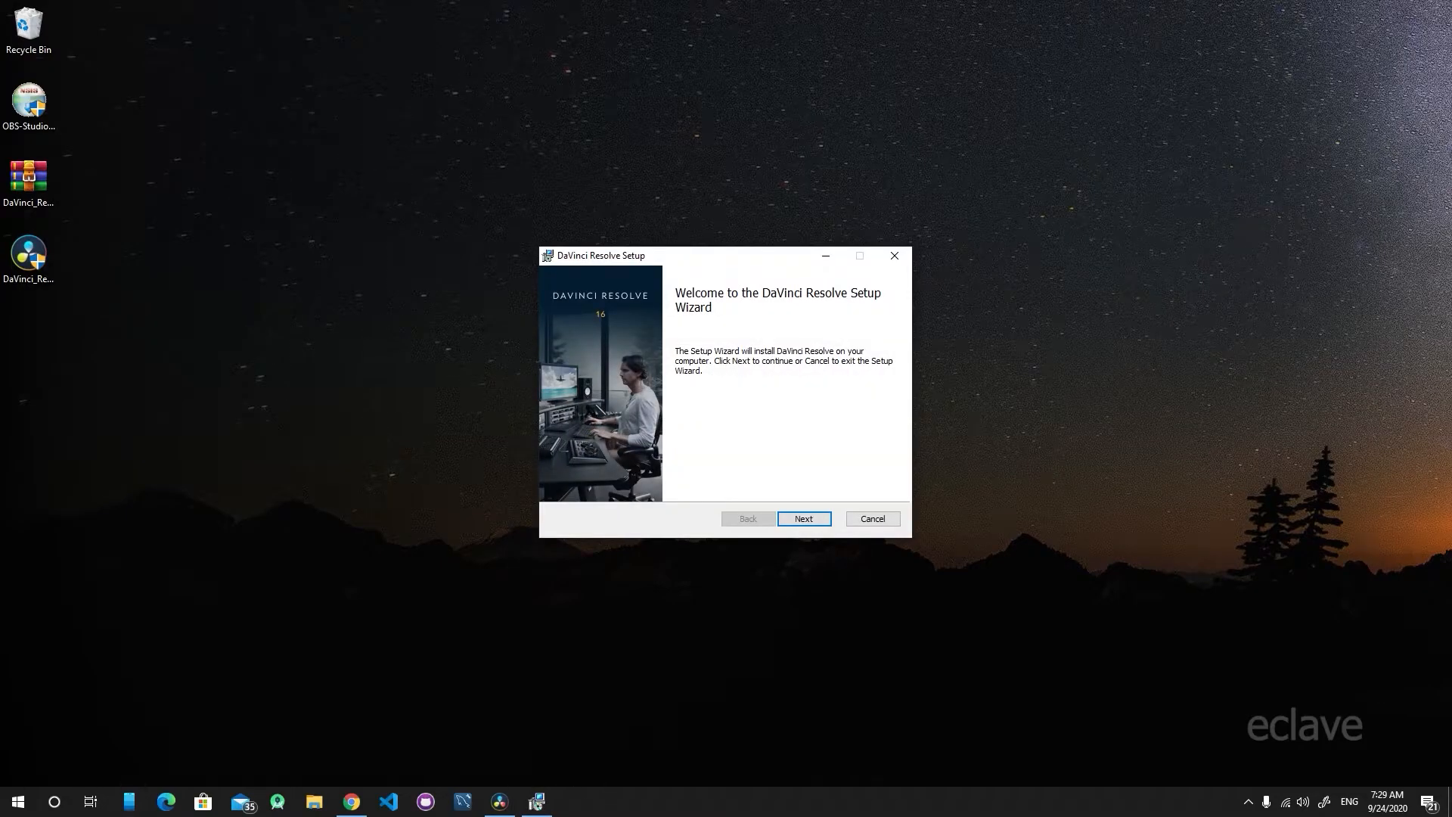
- Accept the license agreement, install DaVinci Resolve to the default destination folder, and finish the setup wizard without showing the ReadMe
left_click(805, 519)
left_click(718, 483)
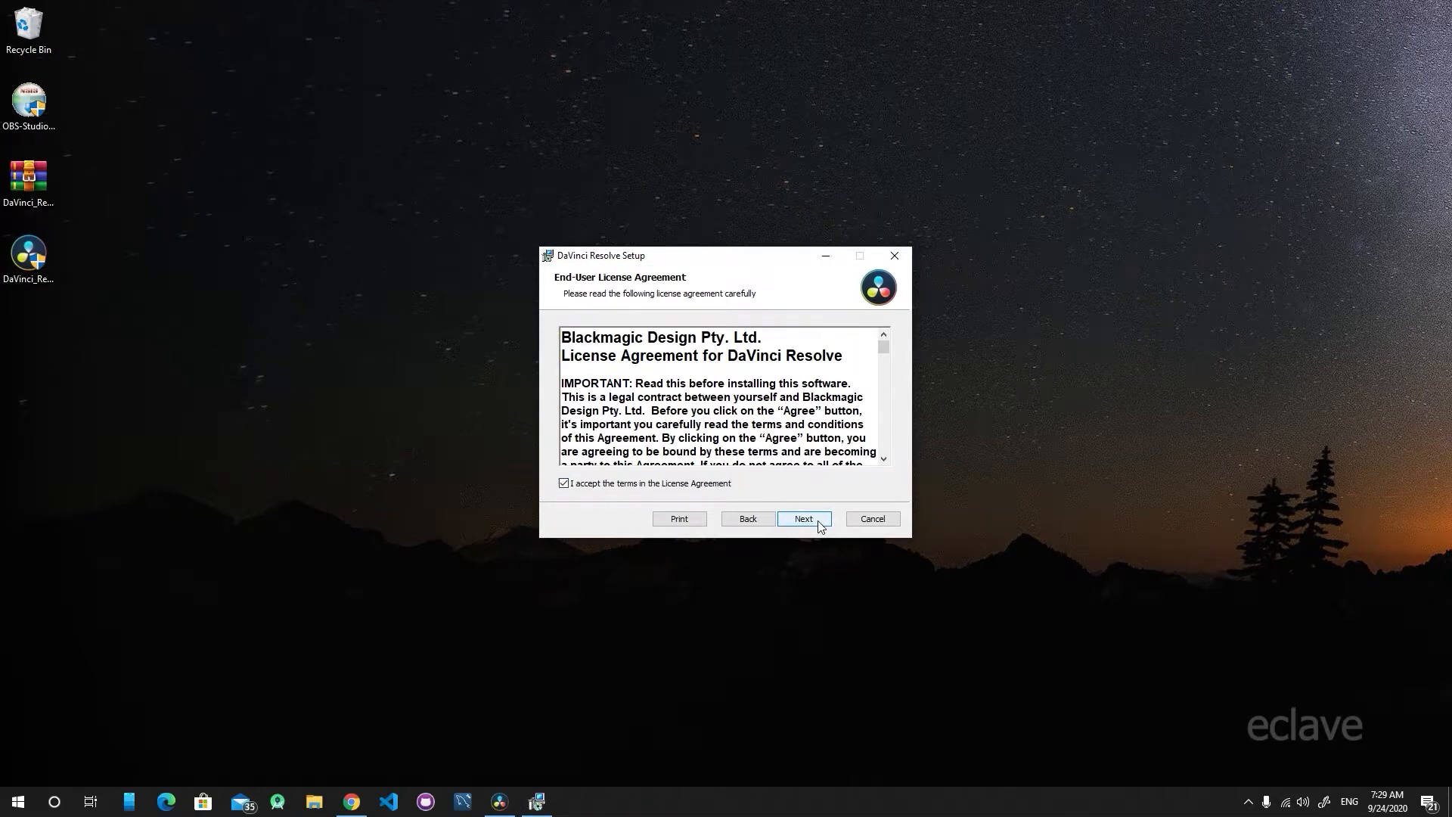
left_click(818, 520)
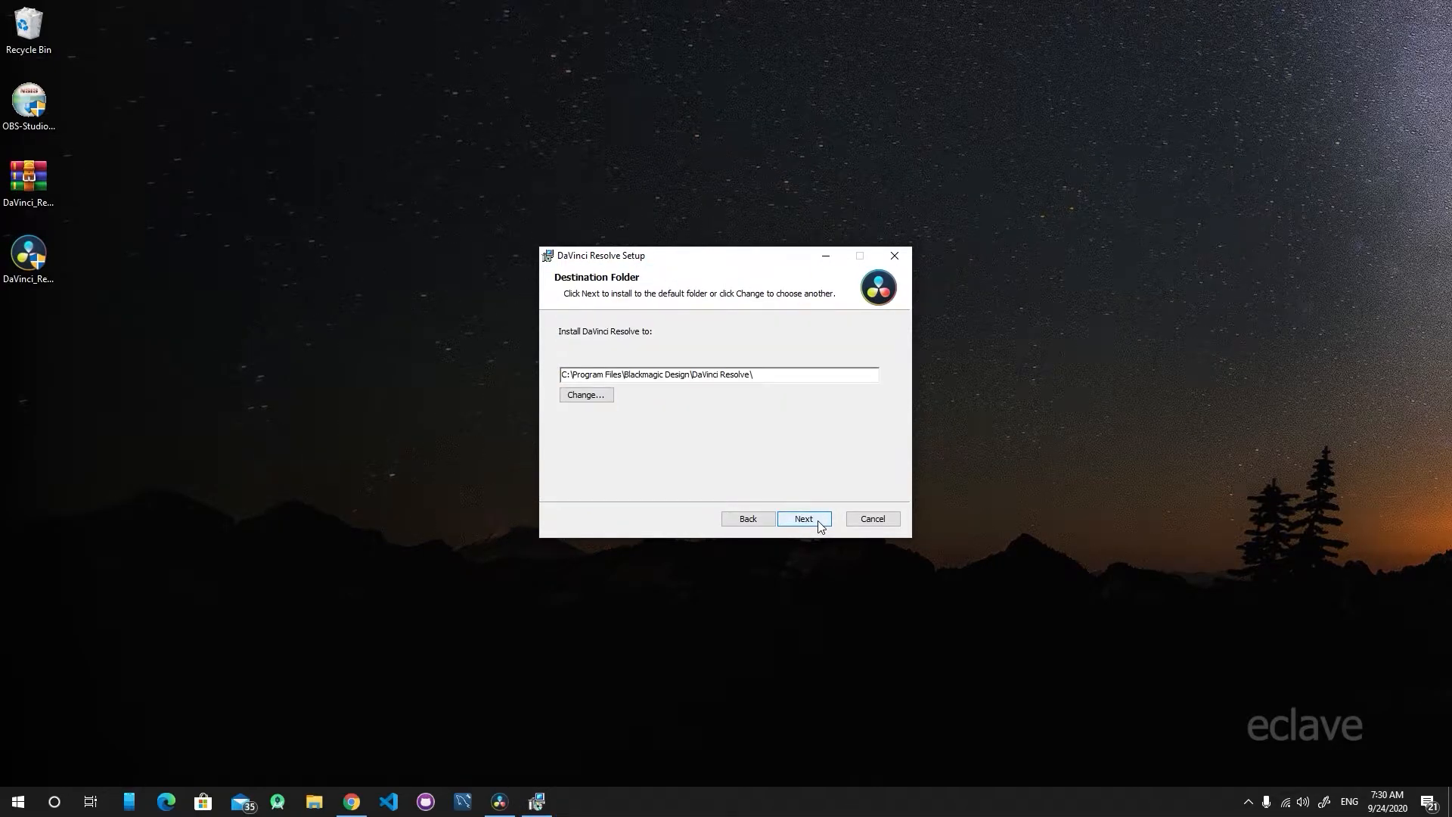
left_click(818, 521)
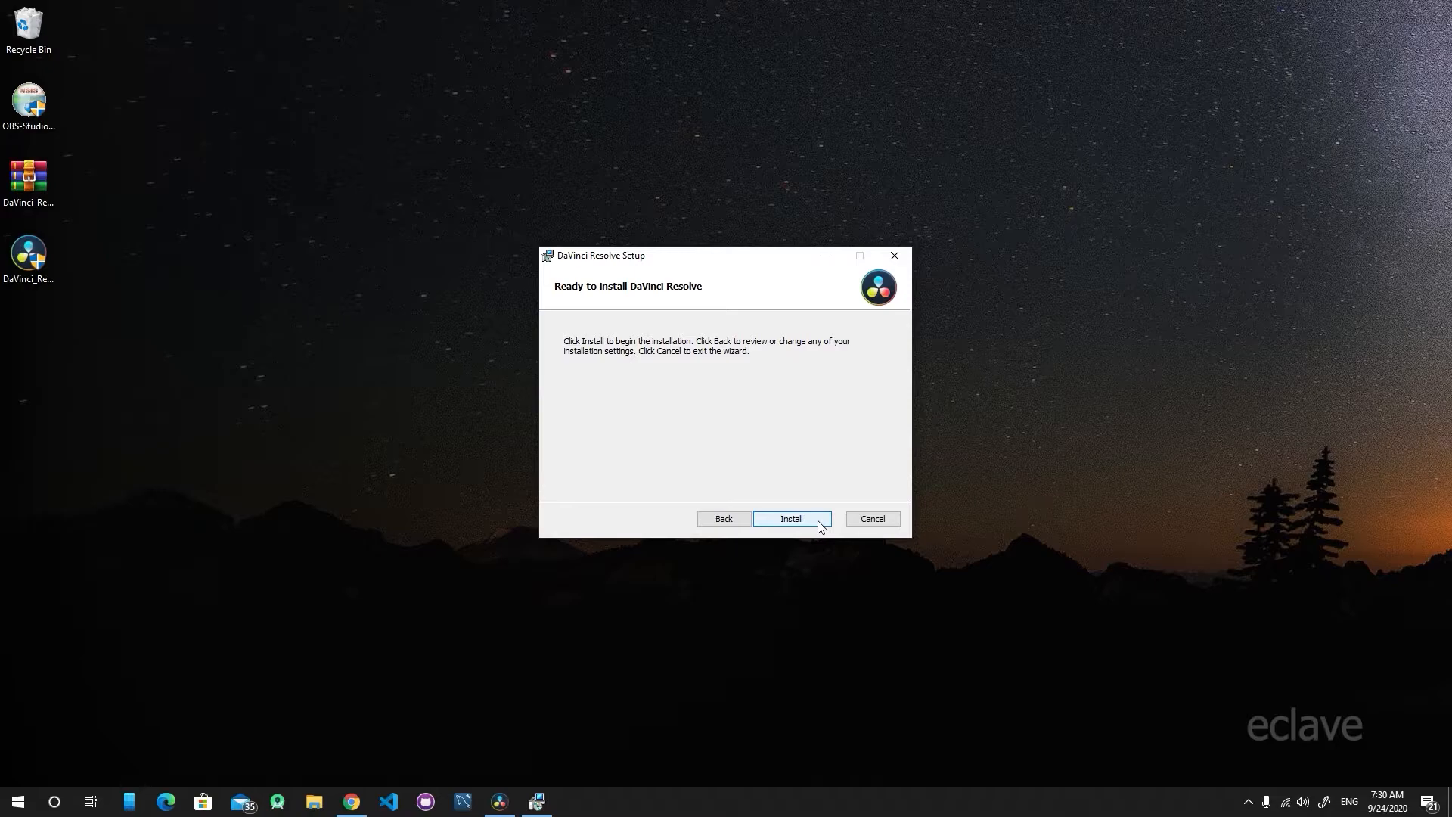
left_click(819, 520)
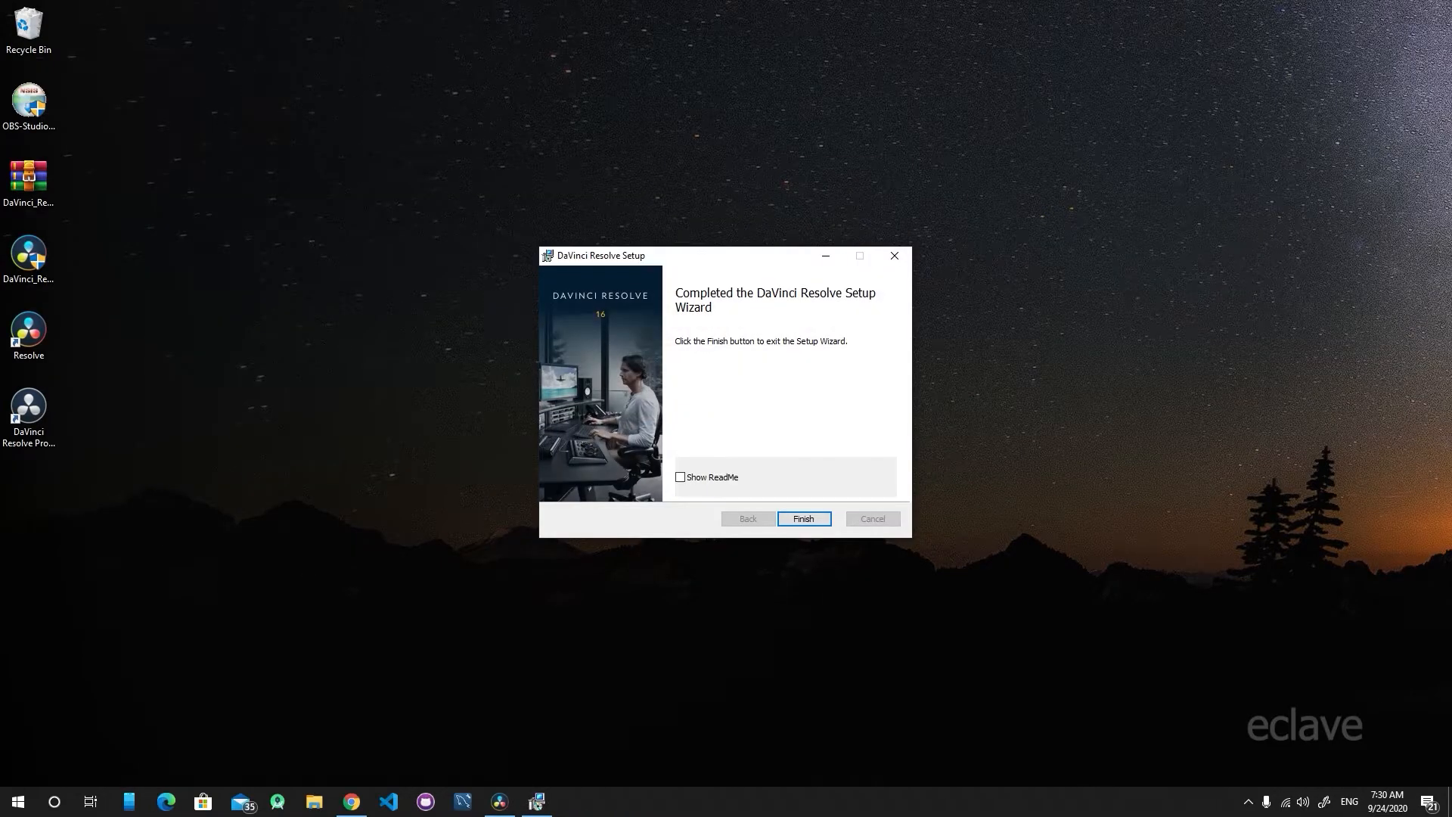
left_click(805, 520)
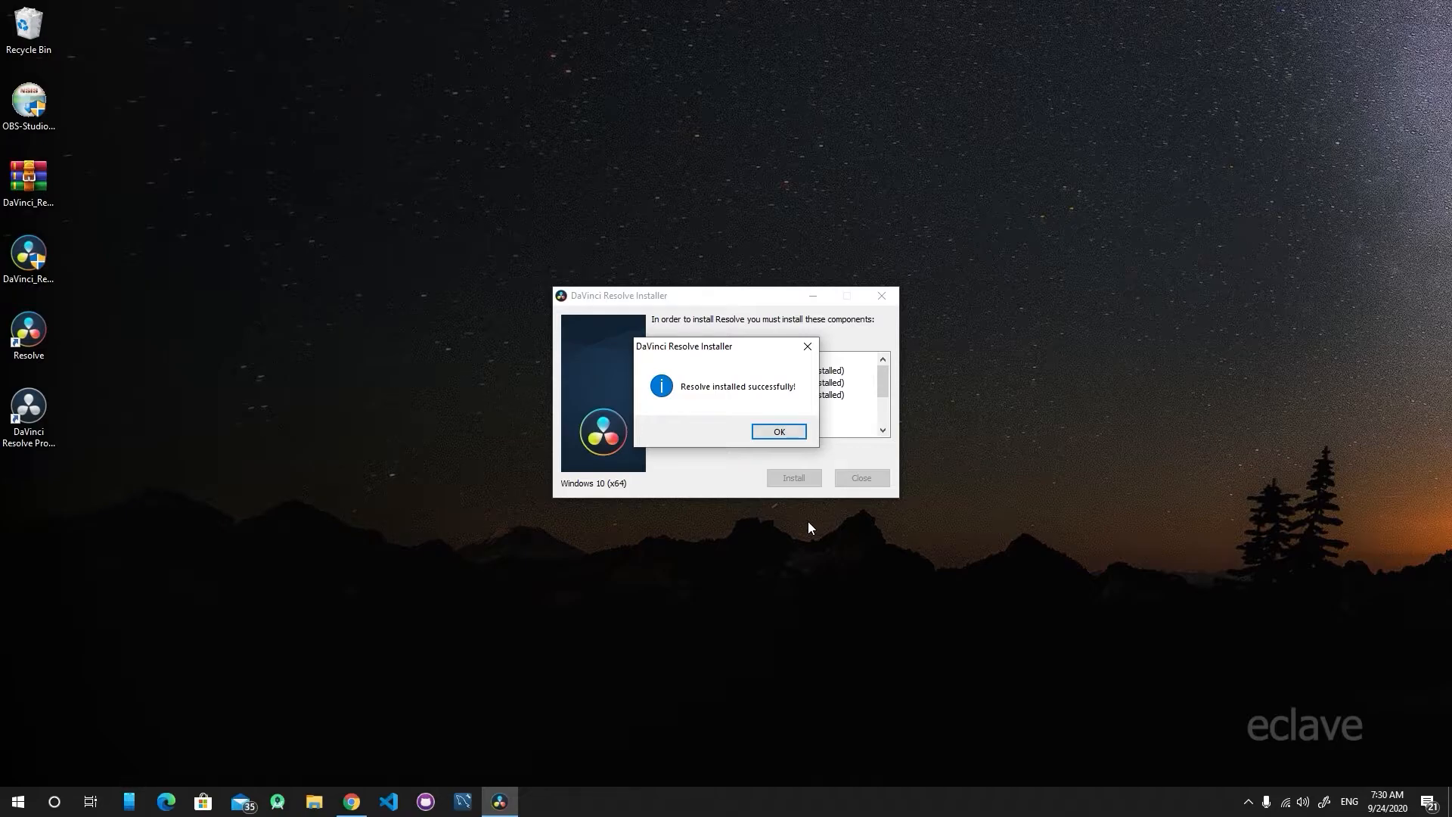
left_click(770, 431)
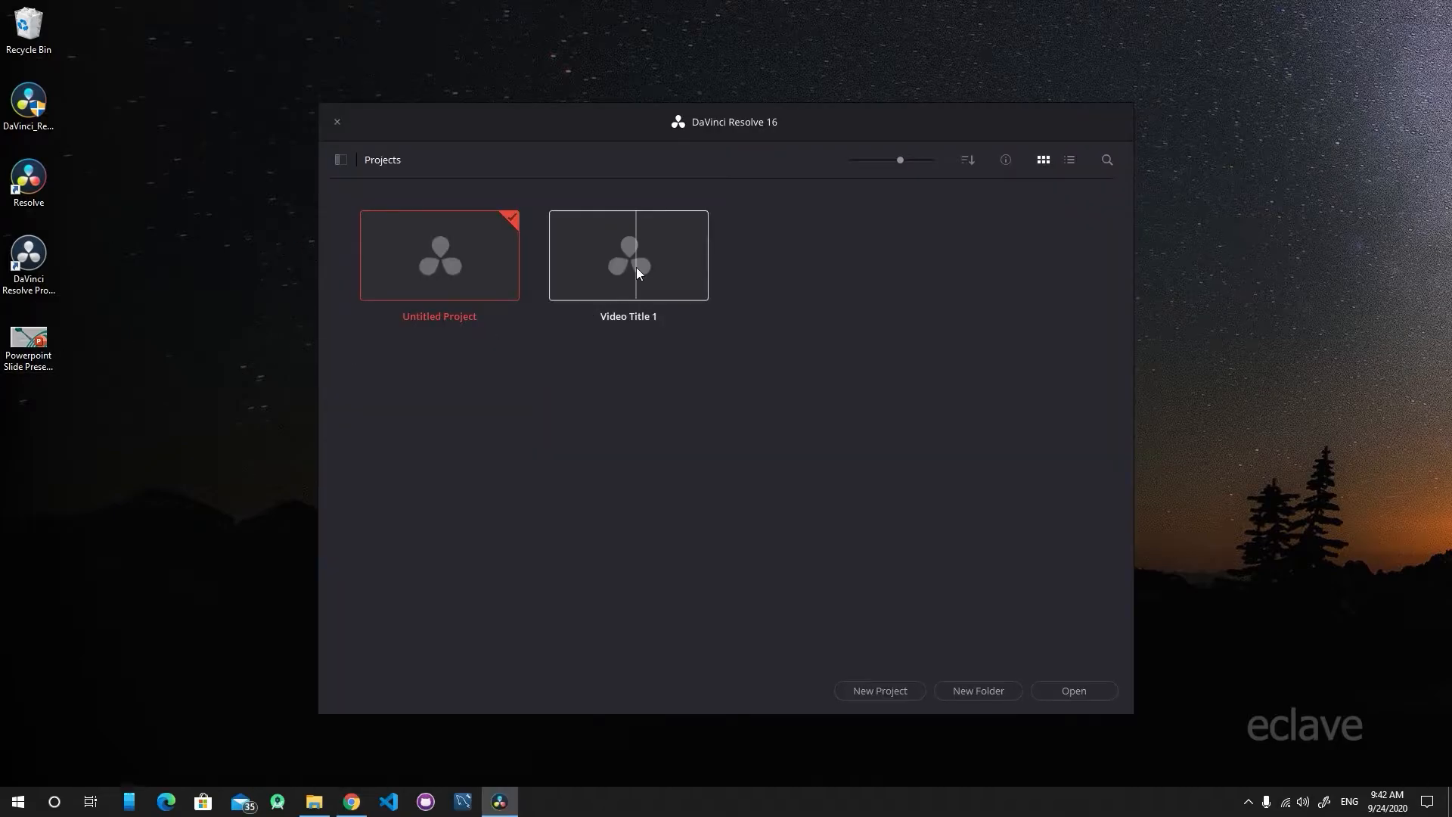
- Open the Video Title 1 project and browse the media storage to the user's Videos folder
double_click(637, 266)
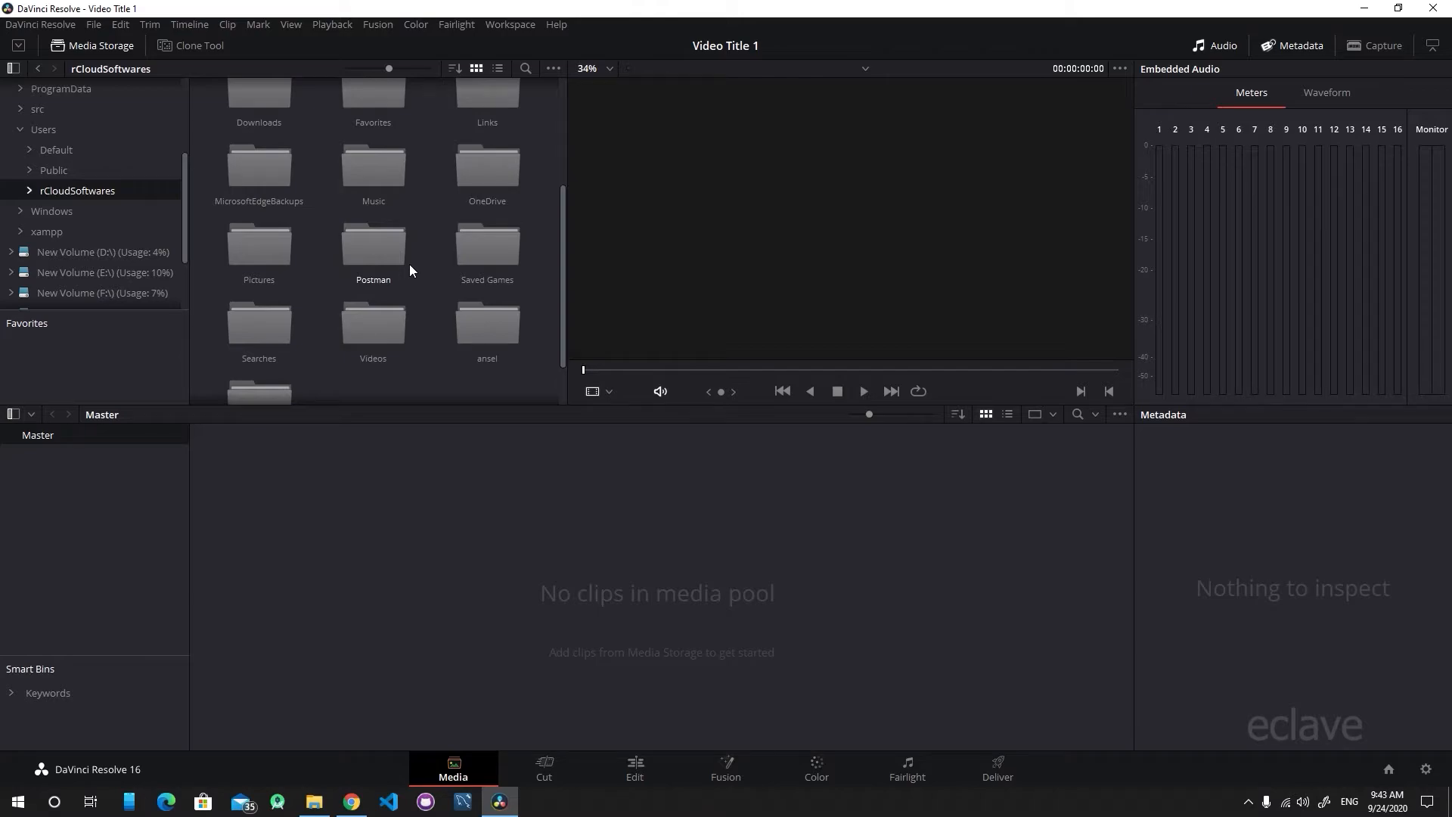
left_click(362, 340)
double_click(361, 340)
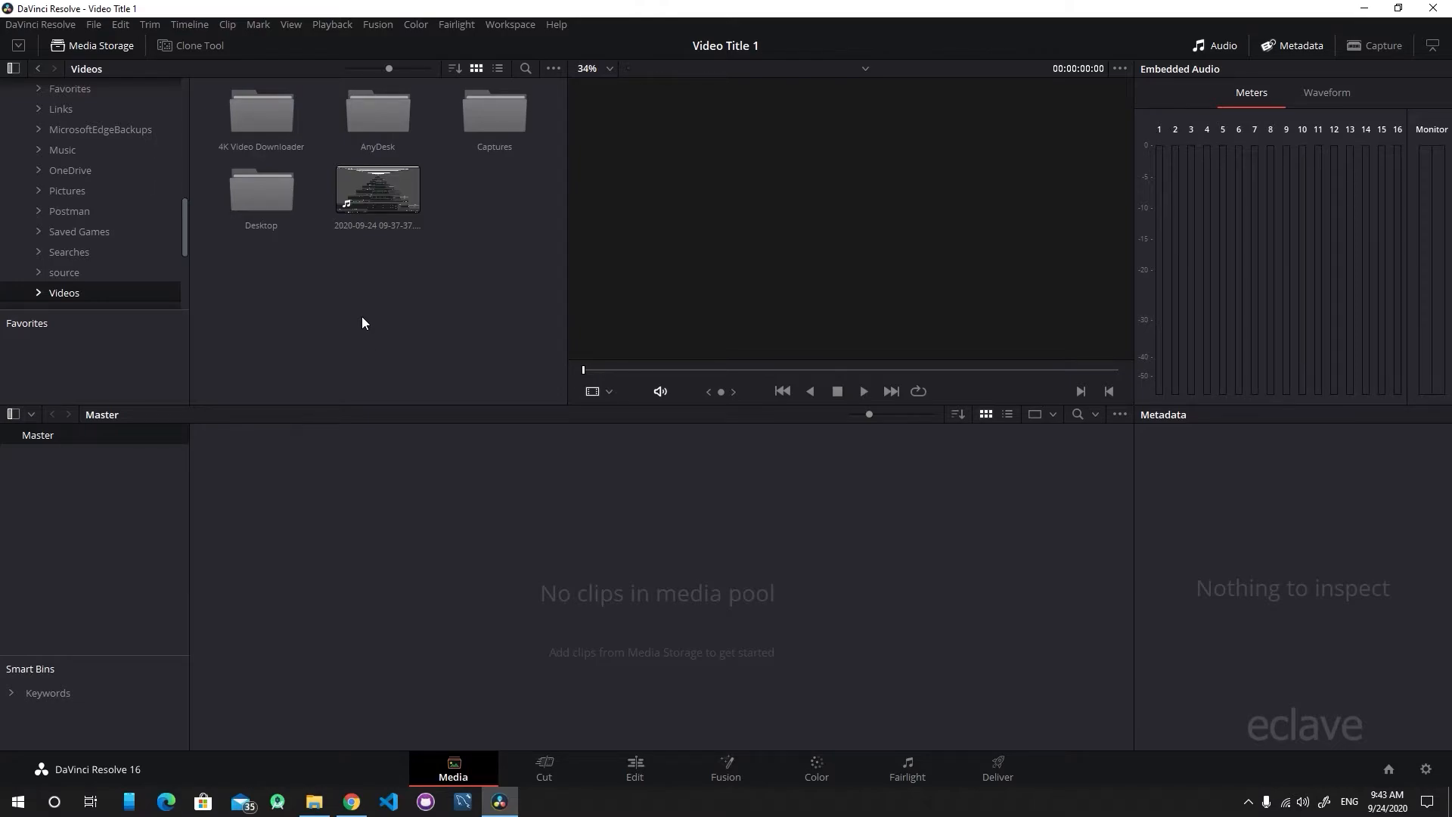
left_click(372, 231)
left_click_drag(379, 211, 505, 568)
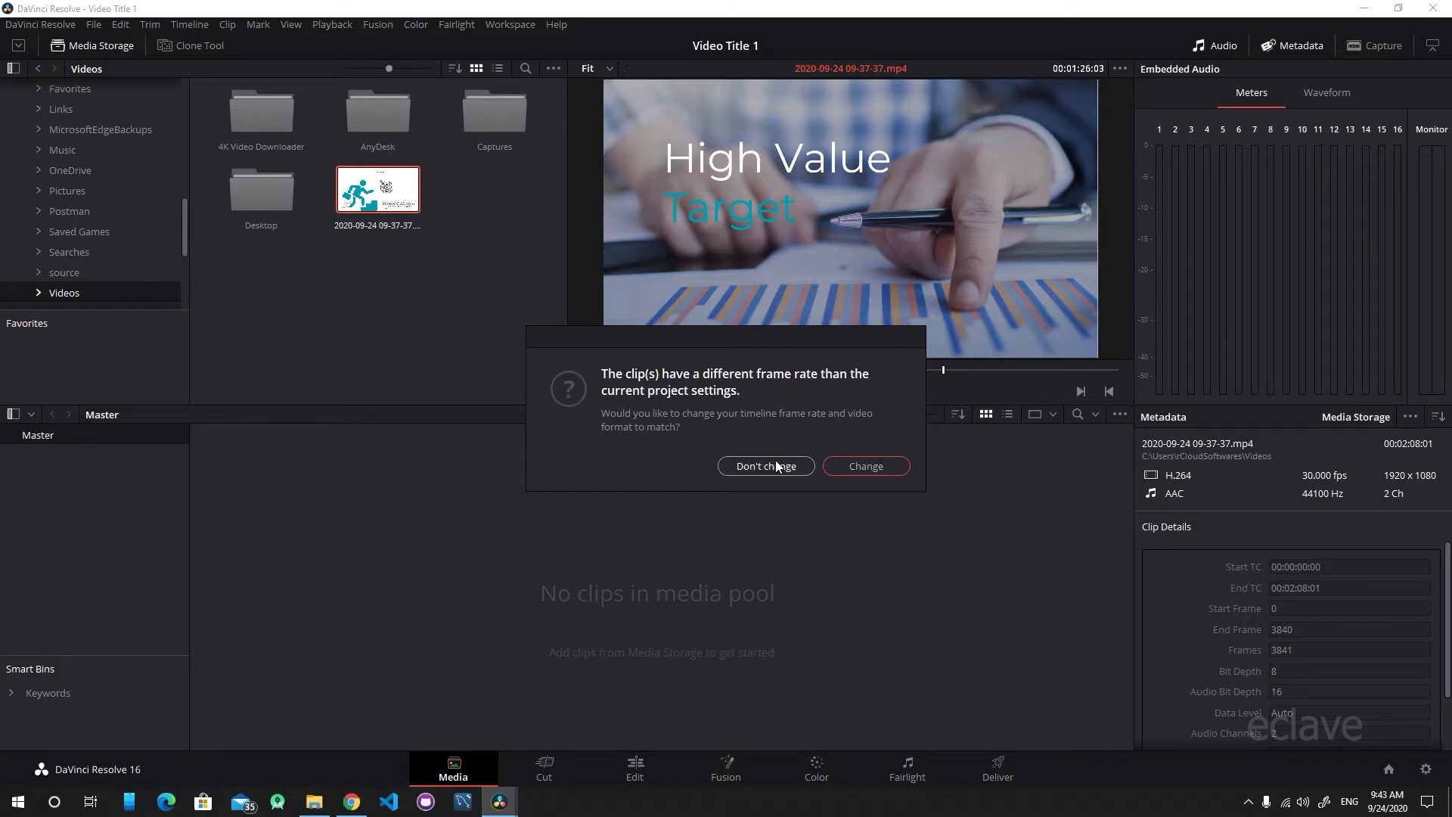
left_click(841, 469)
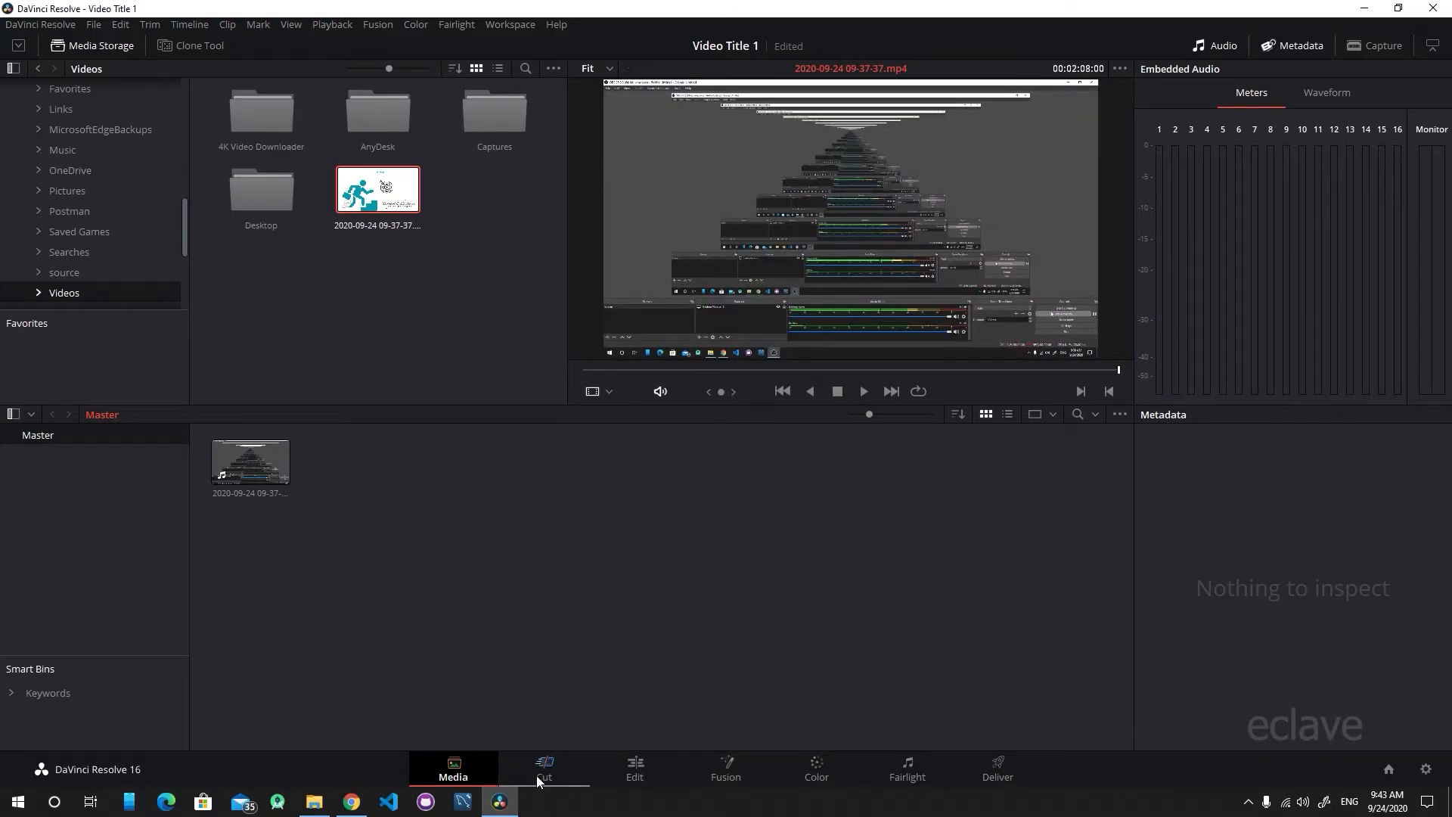
- Switch to the Cut page, place the recording on a new timeline and play back its opening seconds
left_click(537, 774)
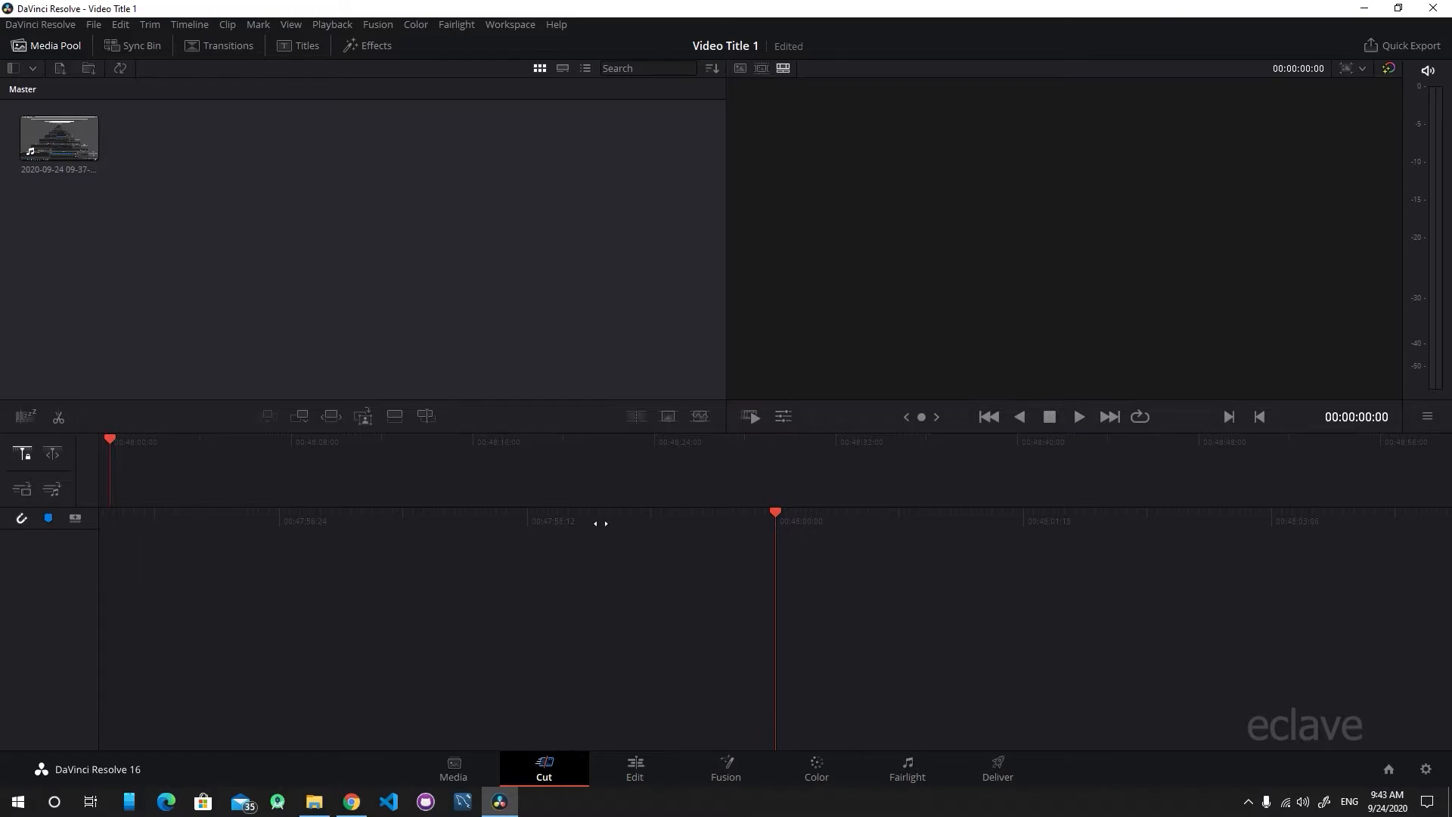
left_click_drag(64, 151, 223, 474)
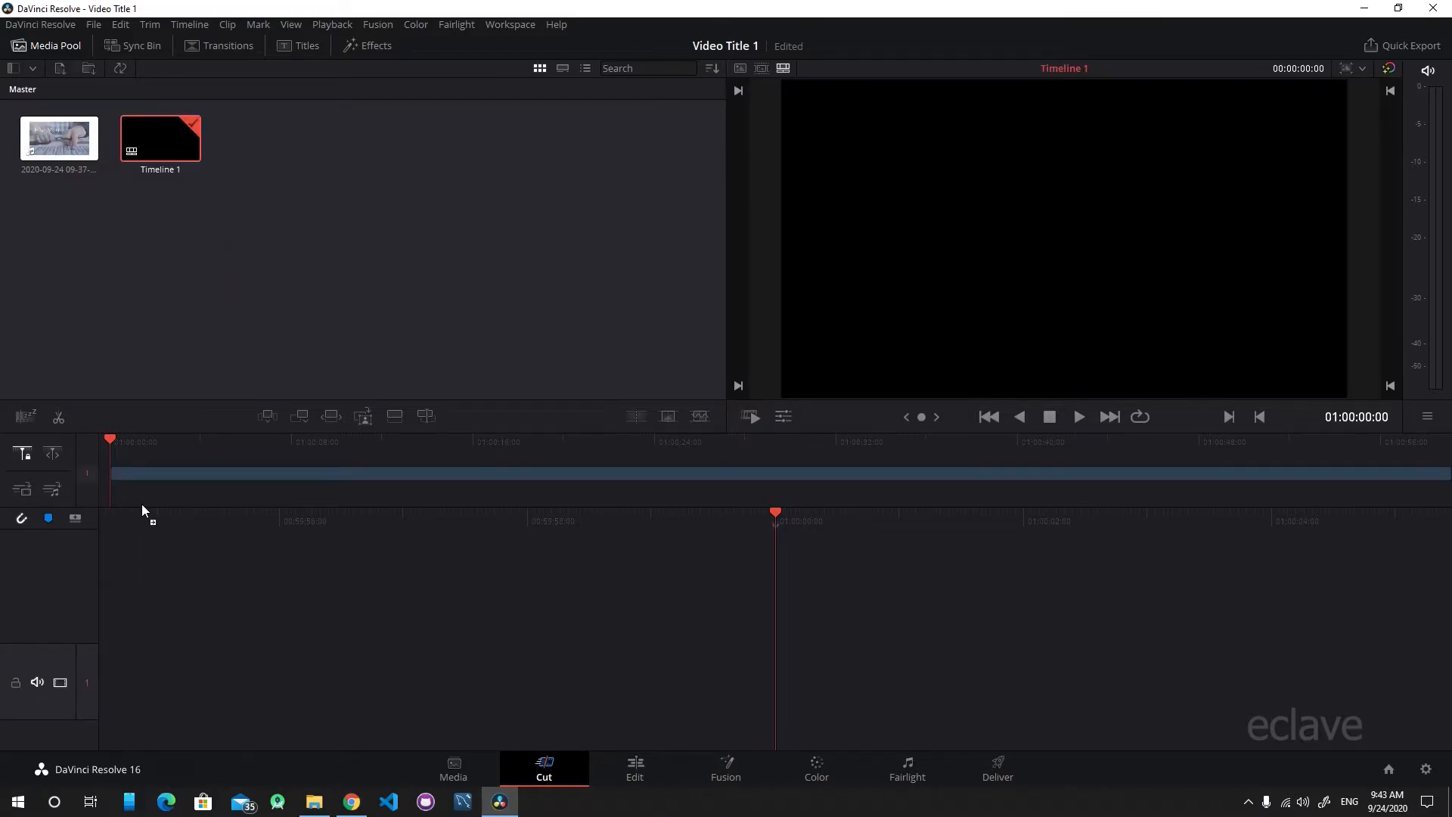
key("space")
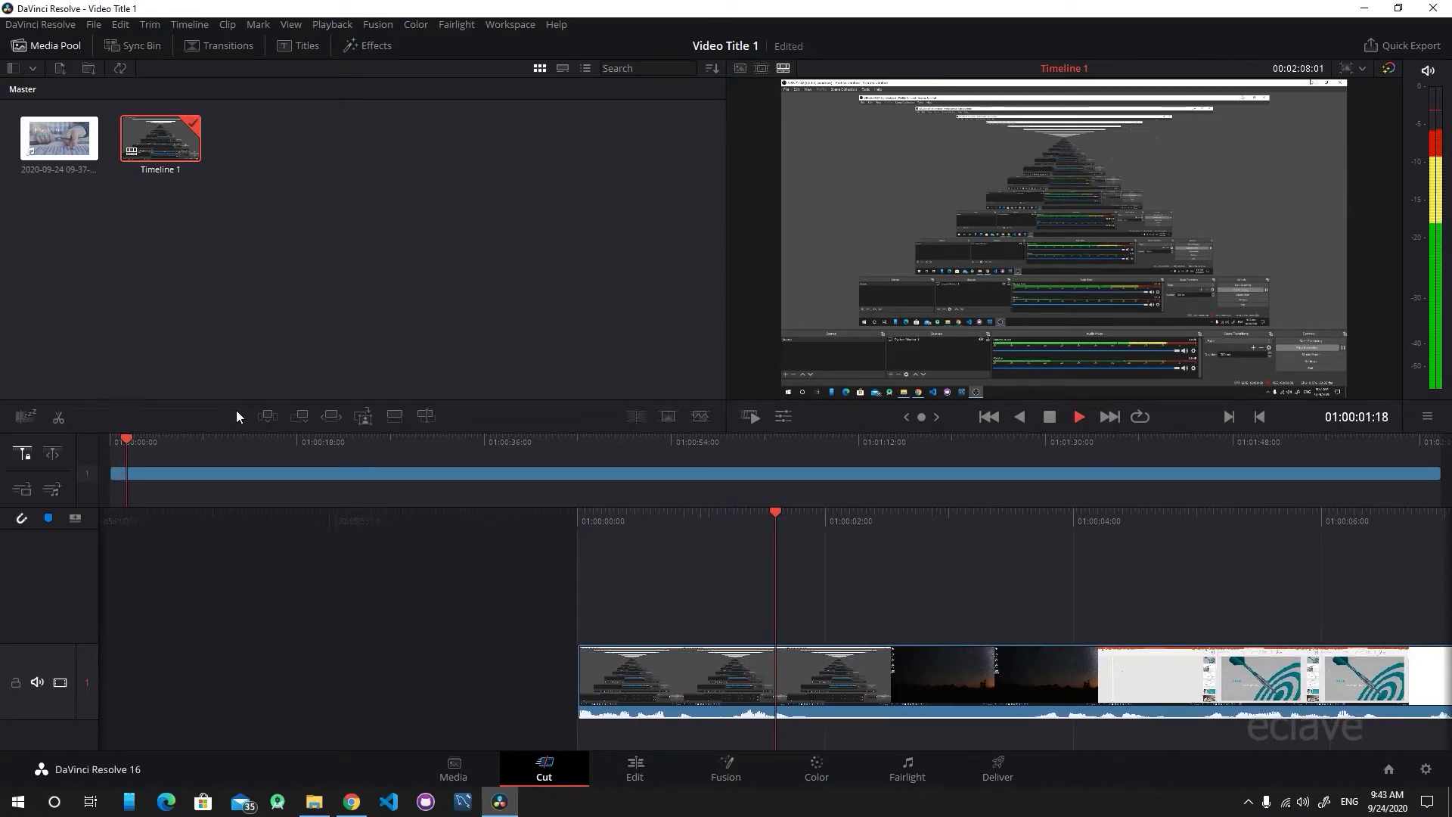
left_click(556, 687)
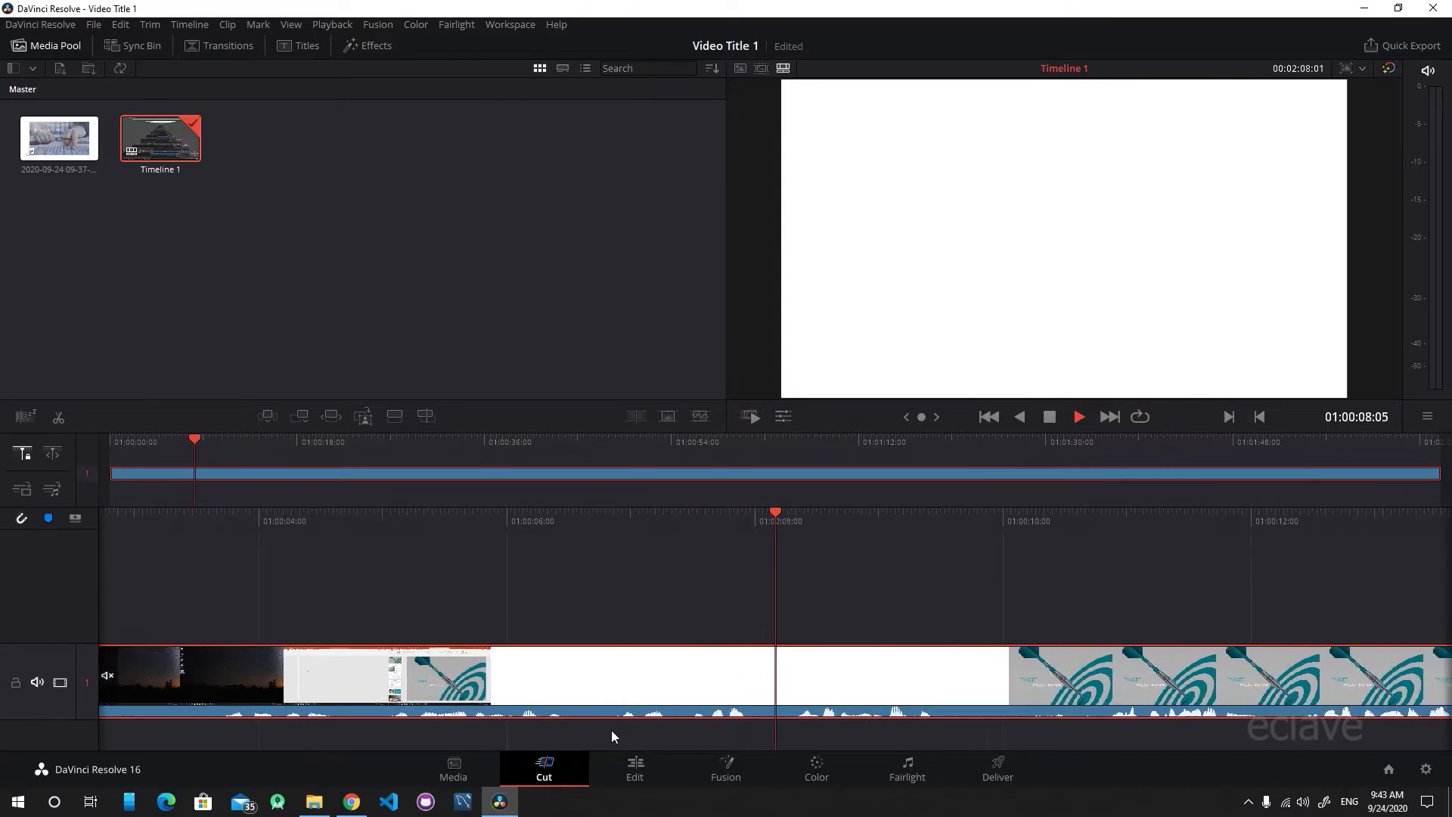
key("space")
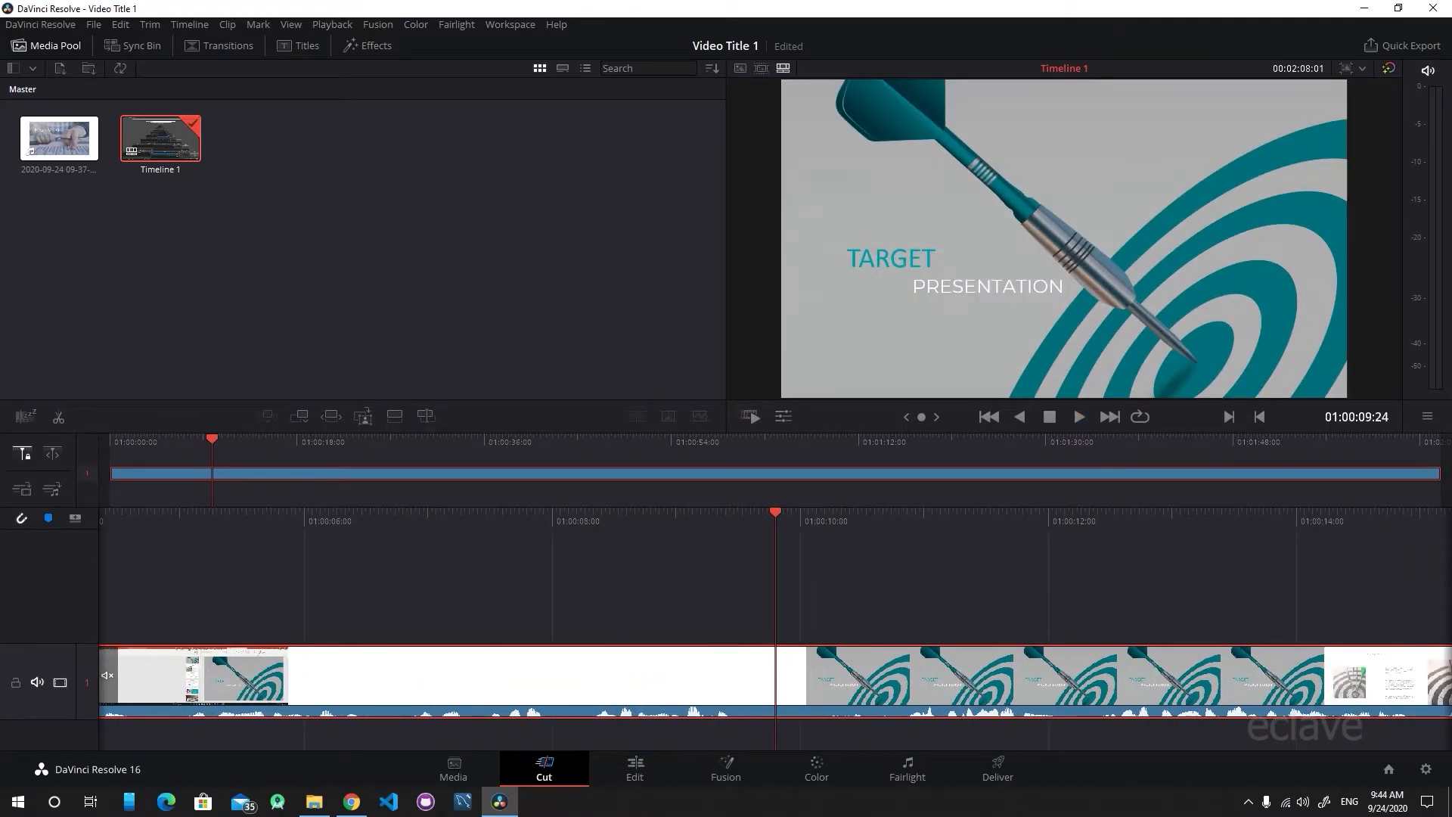
- Scrub through the opening of the timeline to examine the unwanted footage before the first slide, and return to its start
left_click_drag(784, 512, 1308, 537)
left_click_drag(779, 514, 1160, 538)
left_click_drag(680, 692, 764, 688)
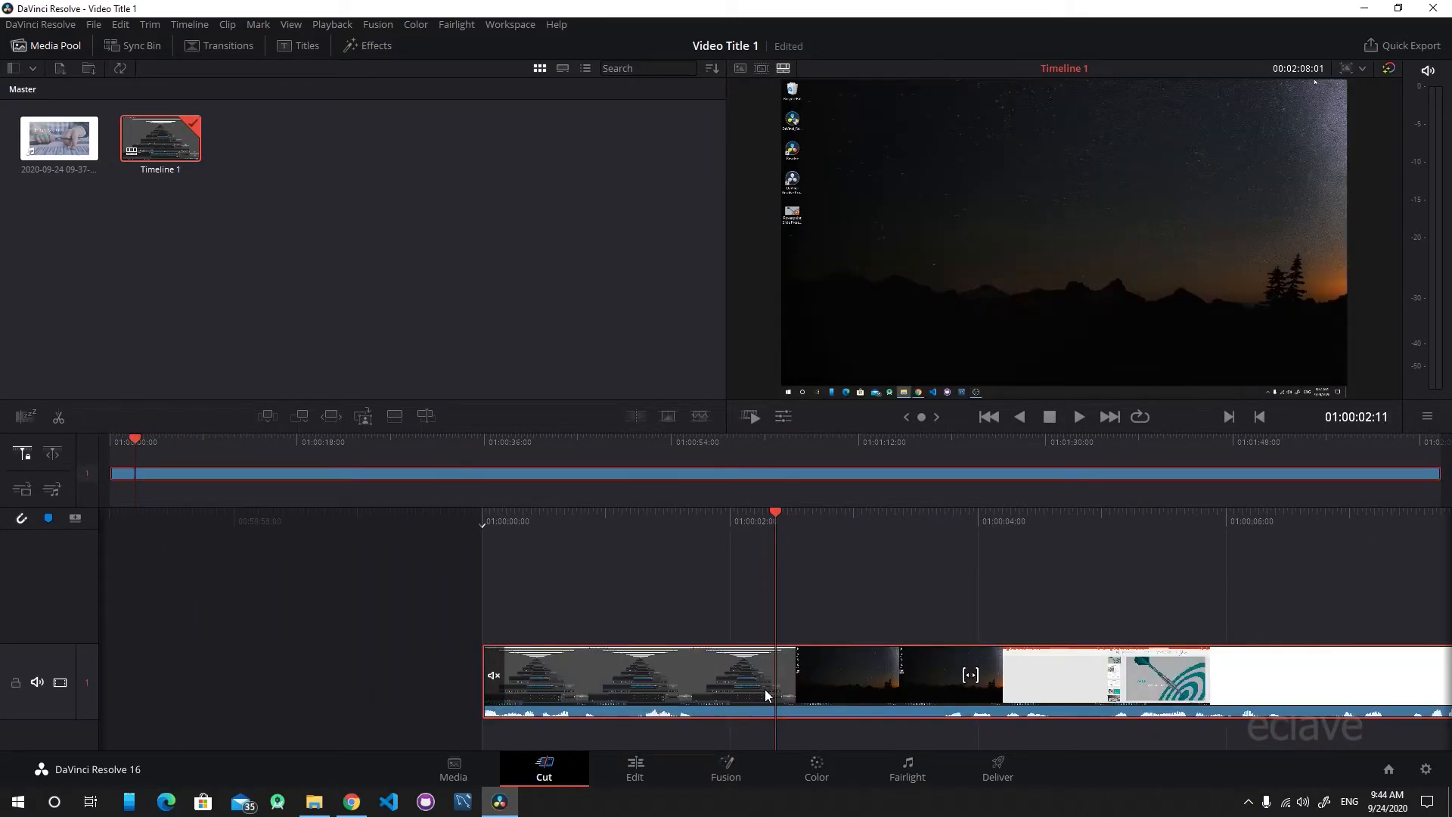
left_click_drag(629, 705, 714, 702)
left_click_drag(136, 440, 2, 566)
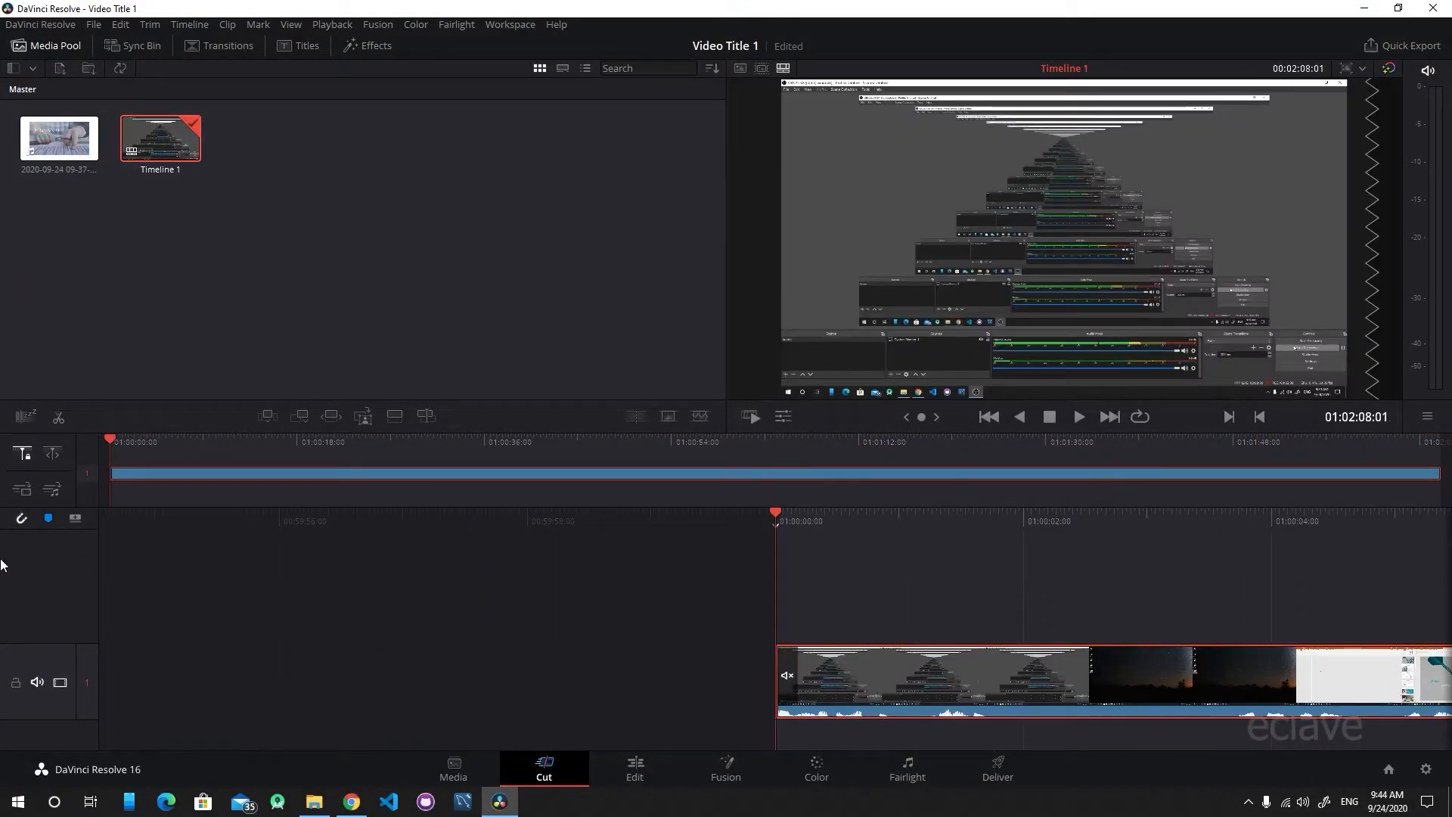
- Split the clip at 01:00:08:26, just before the title slide appears, and delete the part before the cut
left_click_drag(109, 540, 202, 547)
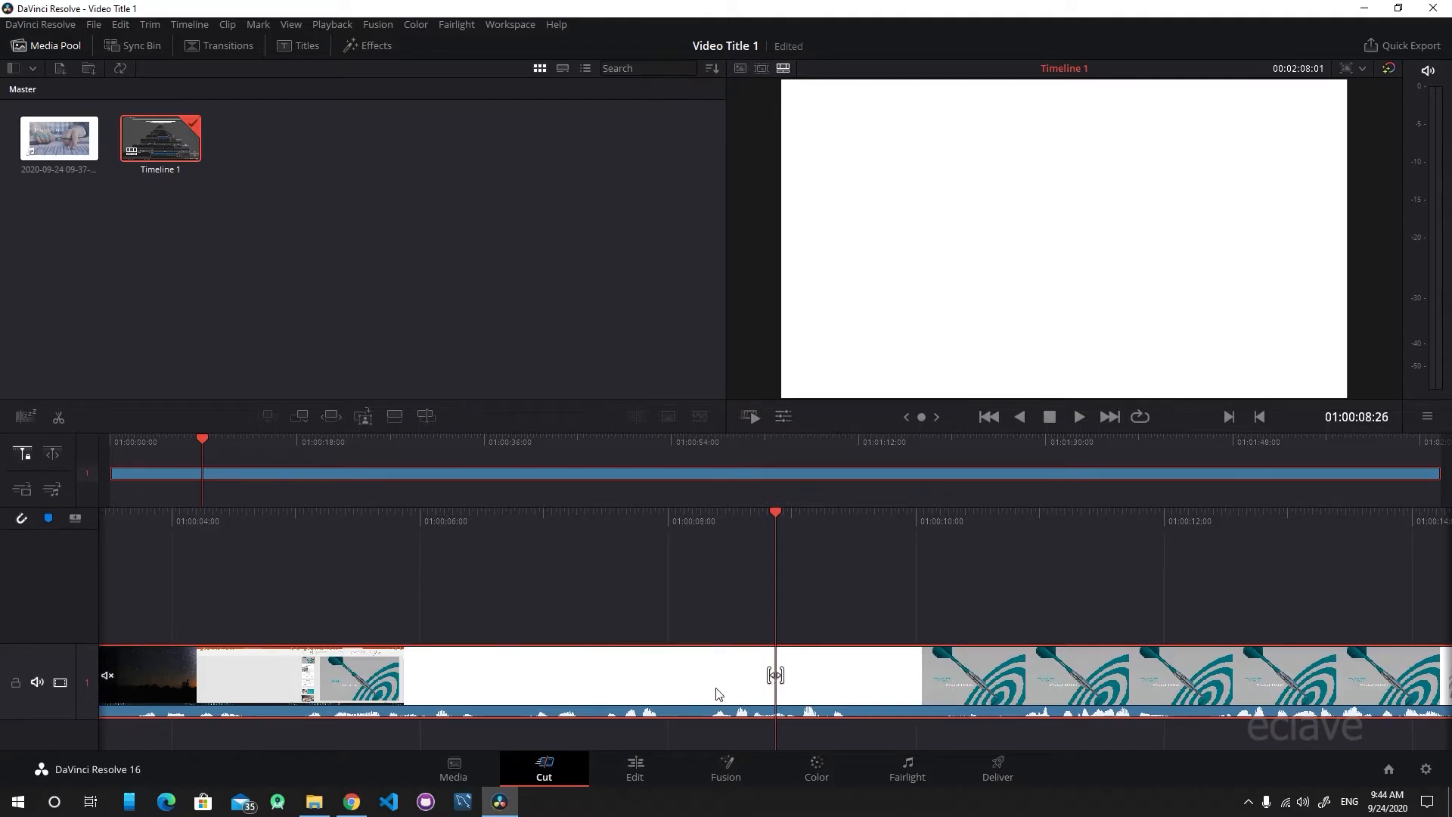
left_click(620, 666)
left_click(610, 652)
right_click(777, 675)
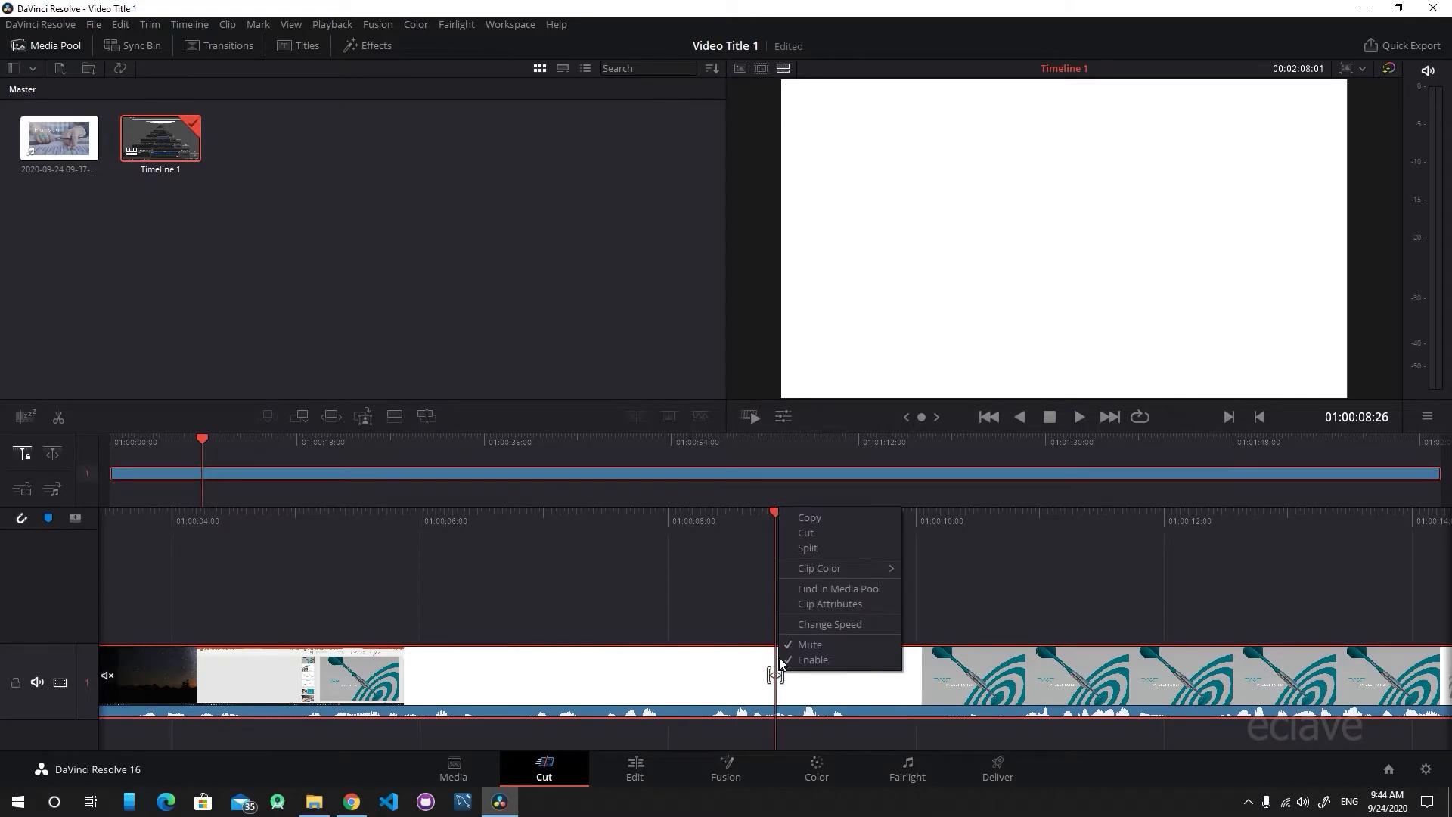
left_click(807, 548)
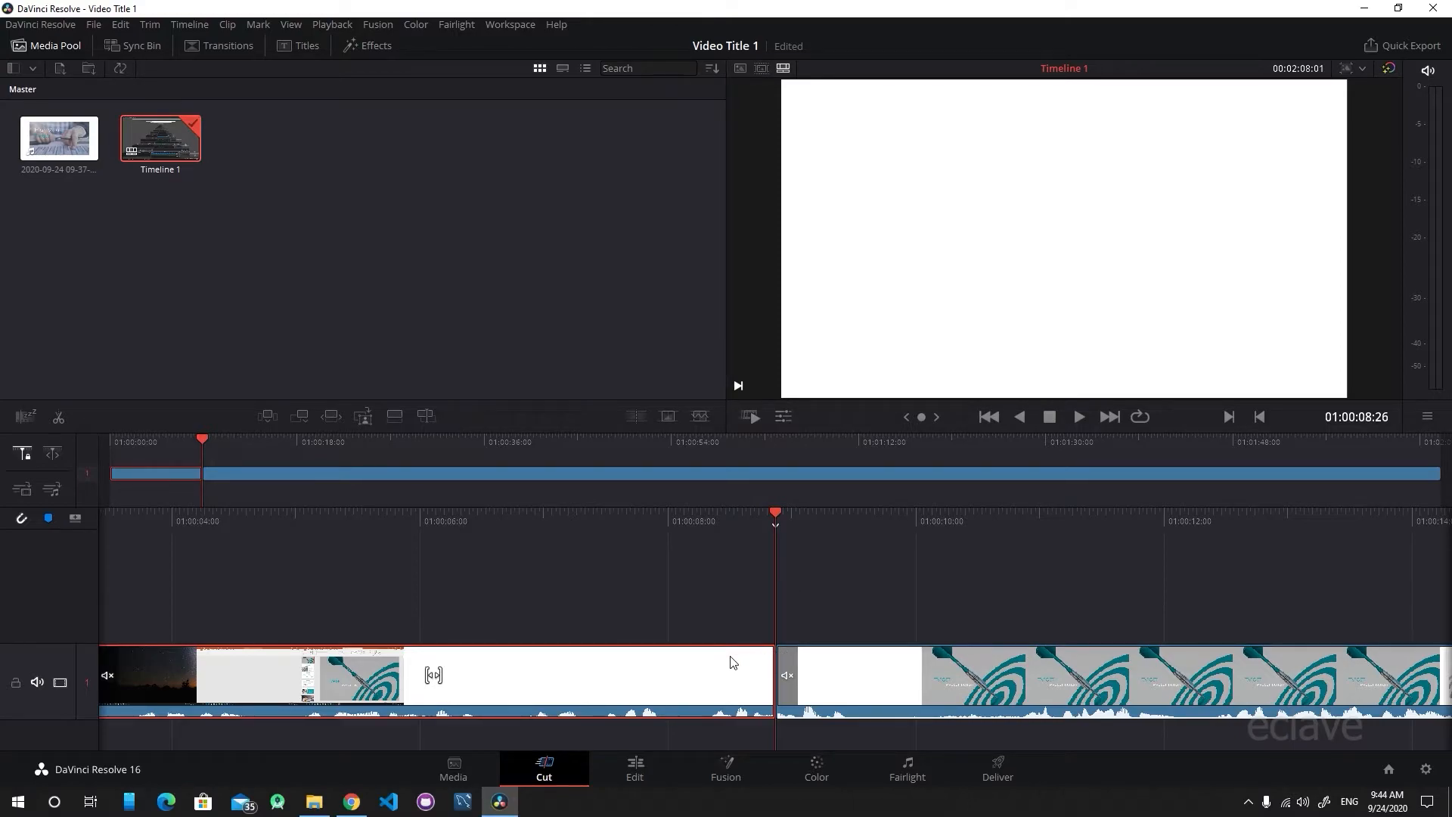
key("Delete")
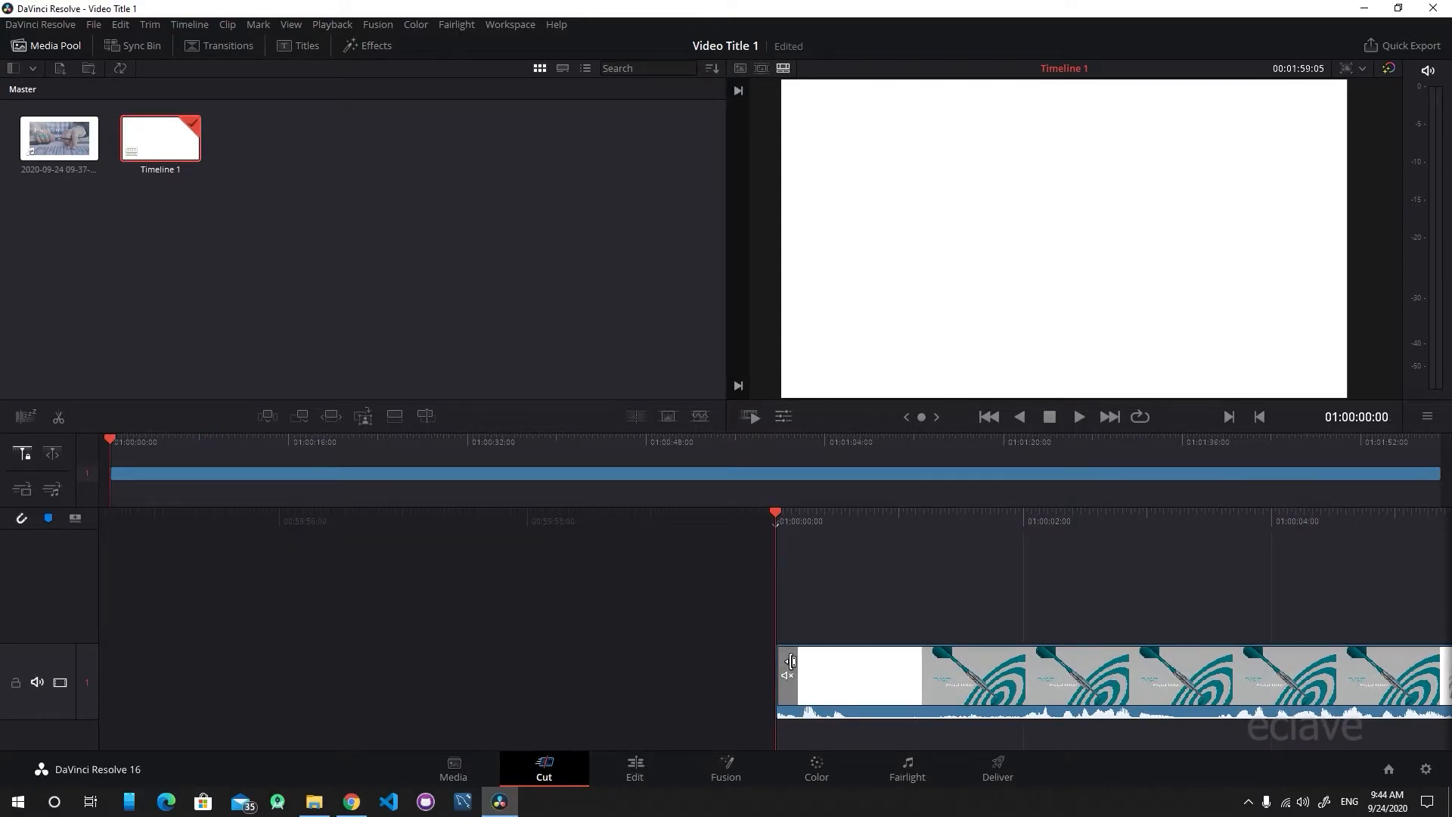
- Play the trimmed timeline, split the clip at 01:01:52:07 where the closing slide ends, and delete the part after the cut
key("space")
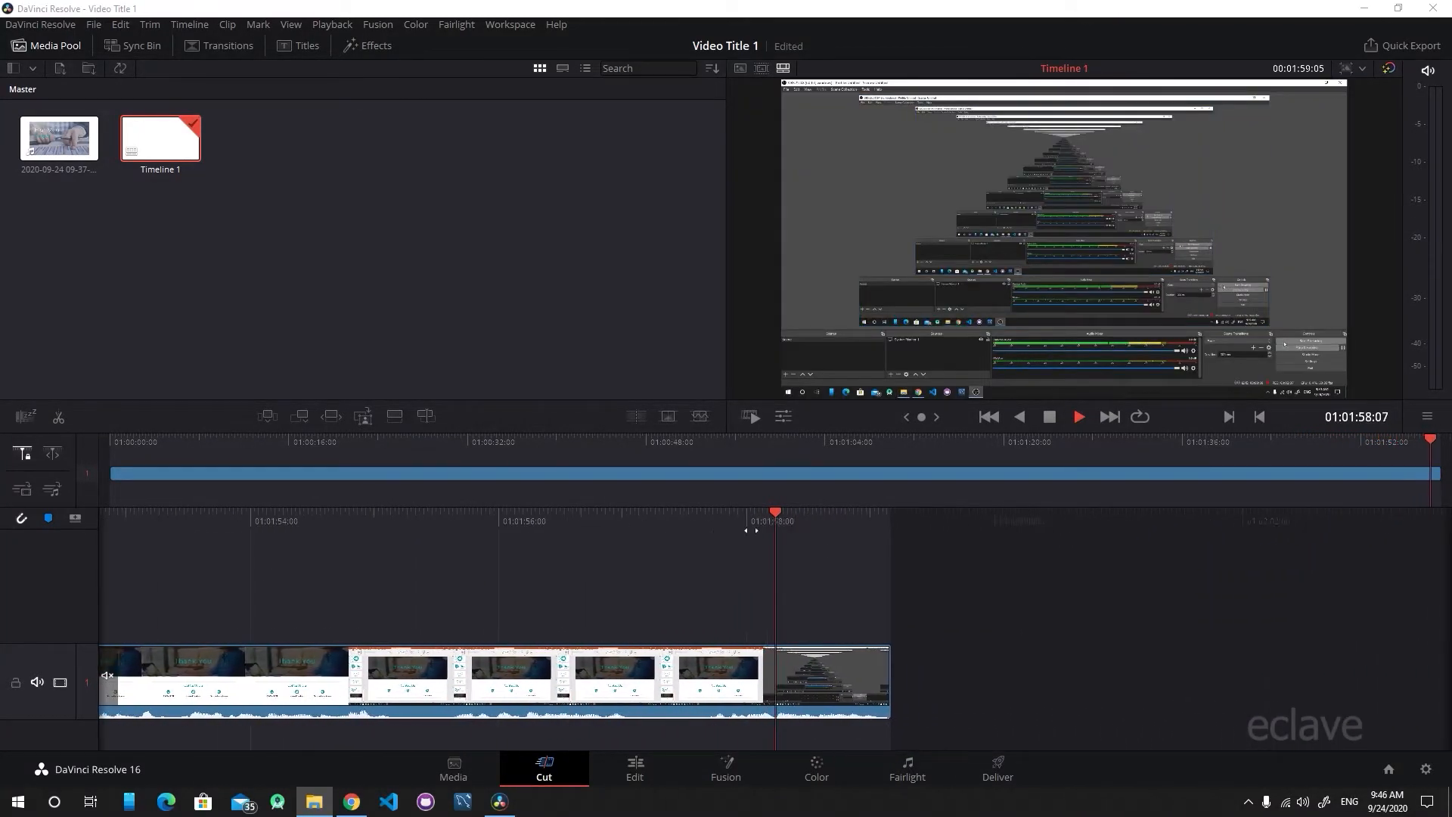
left_click_drag(1441, 441, 1368, 475)
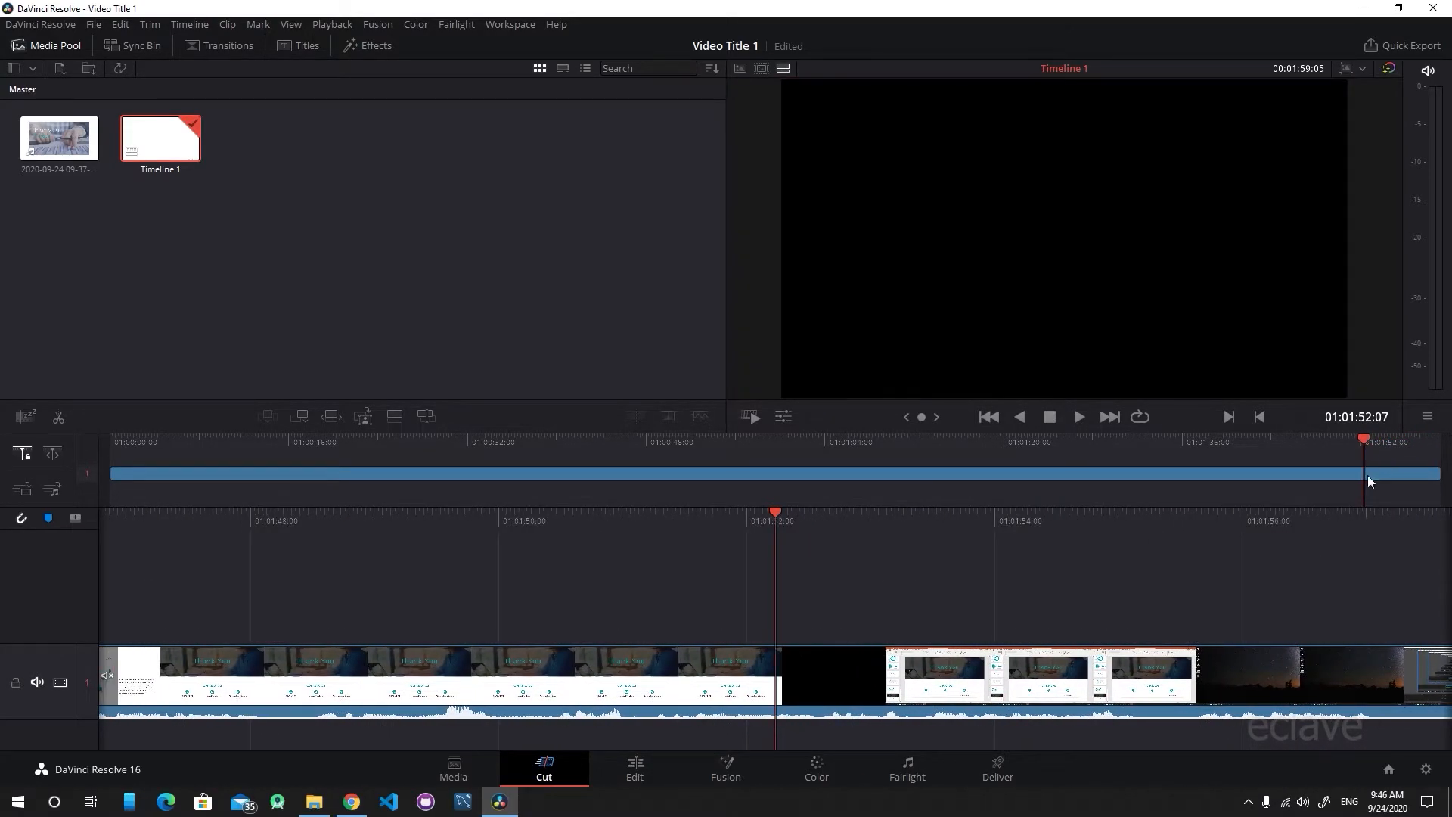
right_click(775, 675)
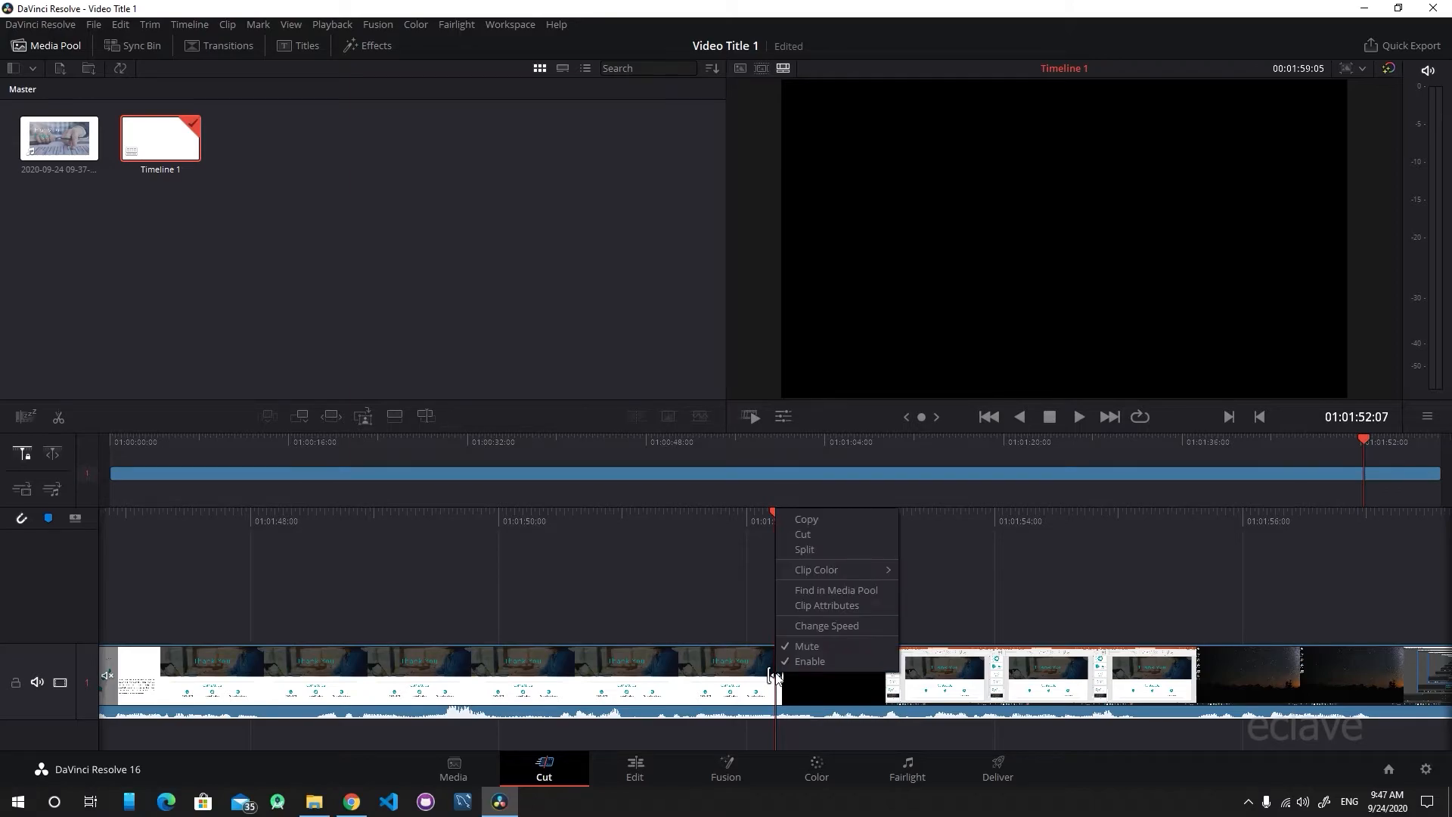
left_click(805, 549)
left_click(841, 668)
key("Delete")
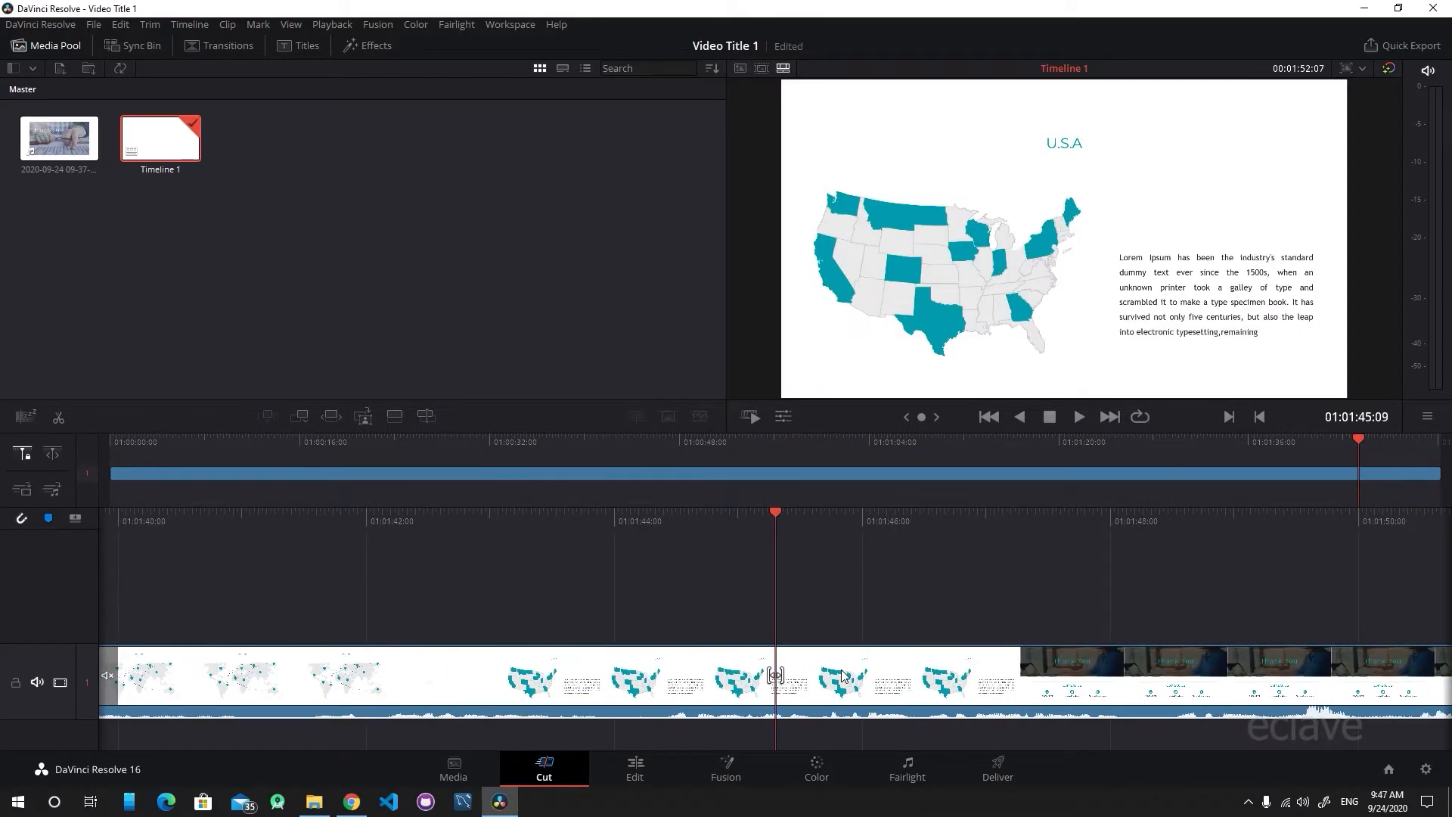
- Append the recording again at the end of the timeline and move the playhead to 01:02:00:24, before its title slide
key("space")
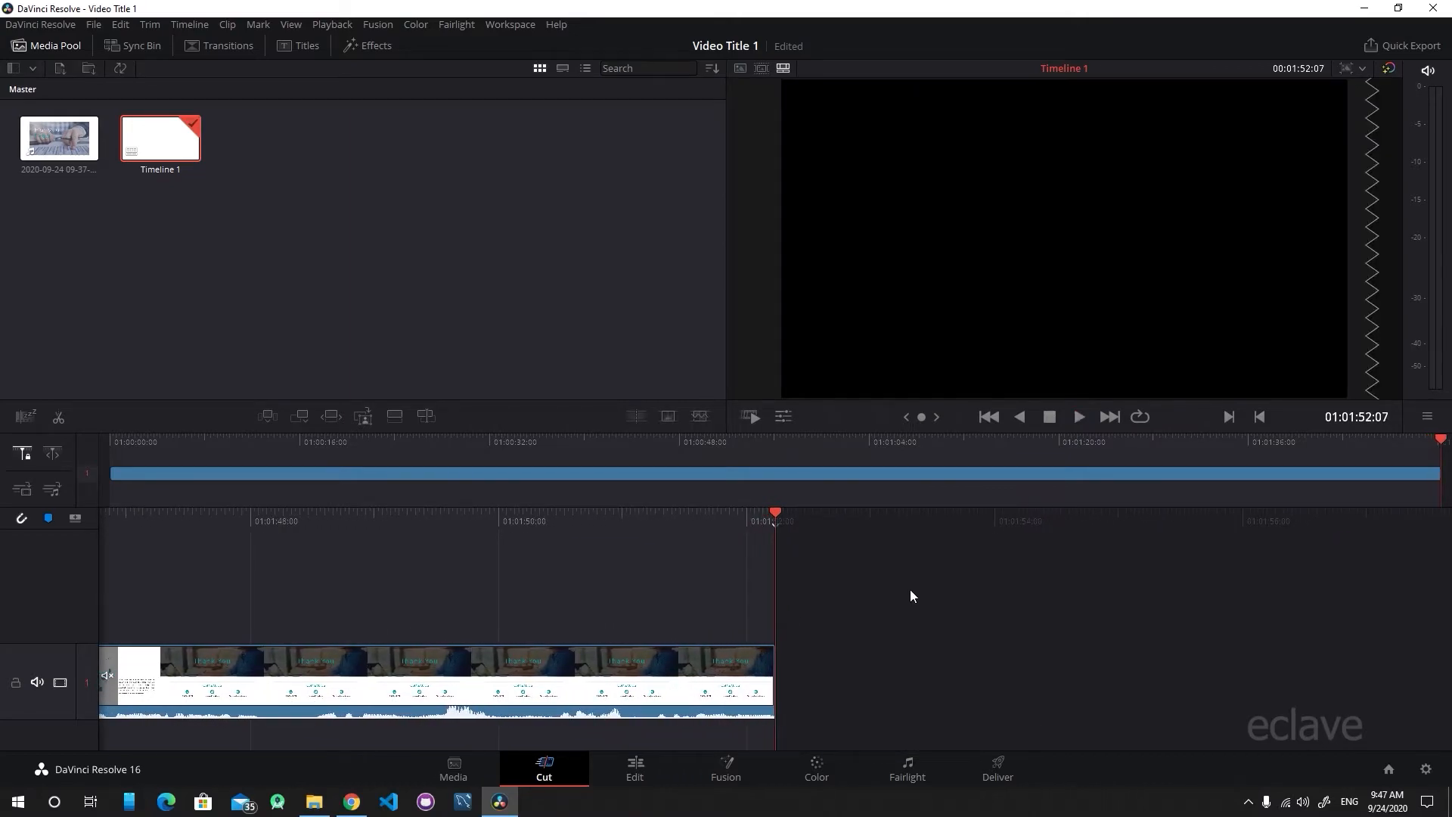
left_click_drag(87, 156, 818, 650)
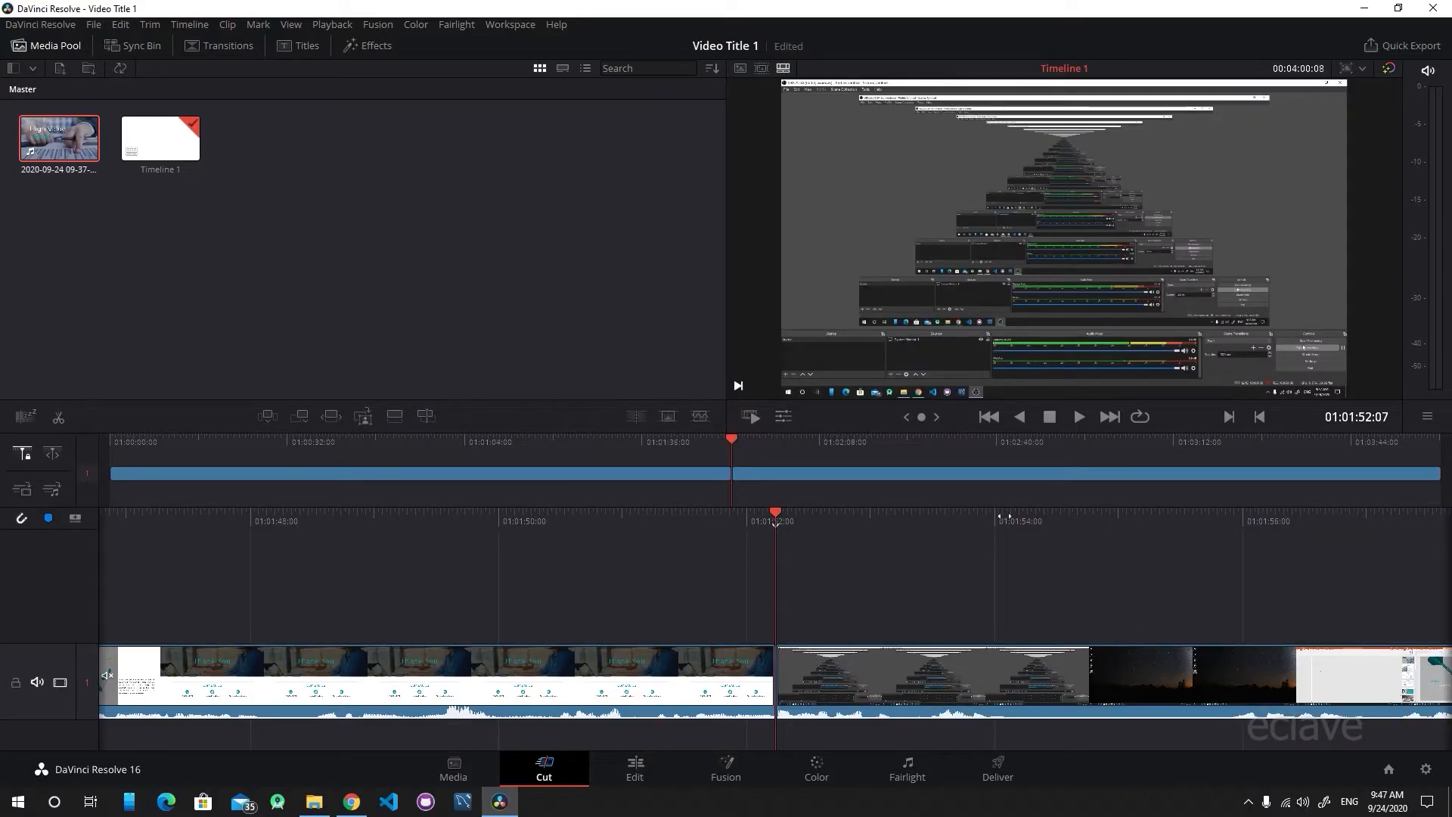
left_click_drag(736, 440, 773, 434)
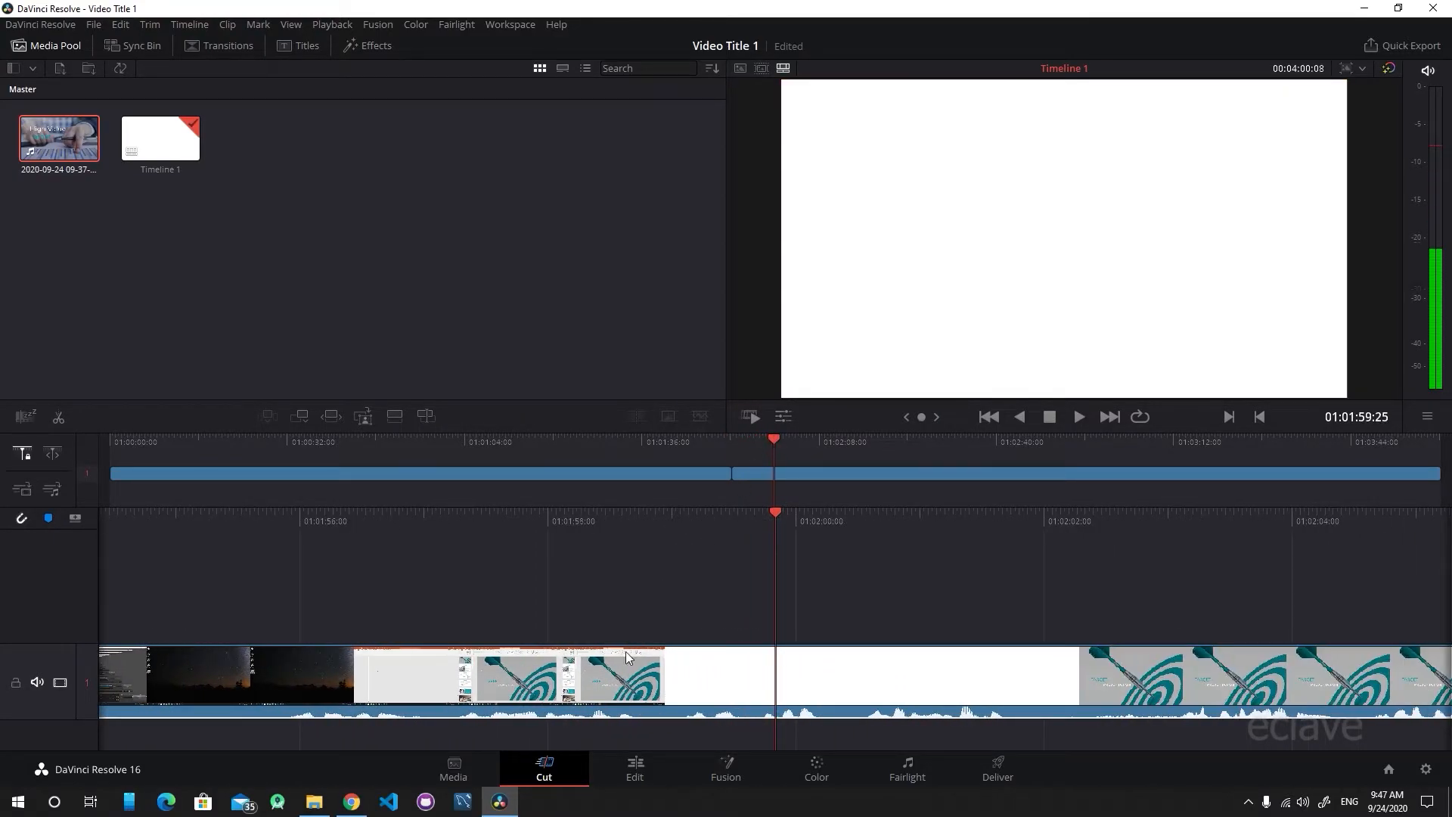
right_click(612, 699)
left_click(641, 669)
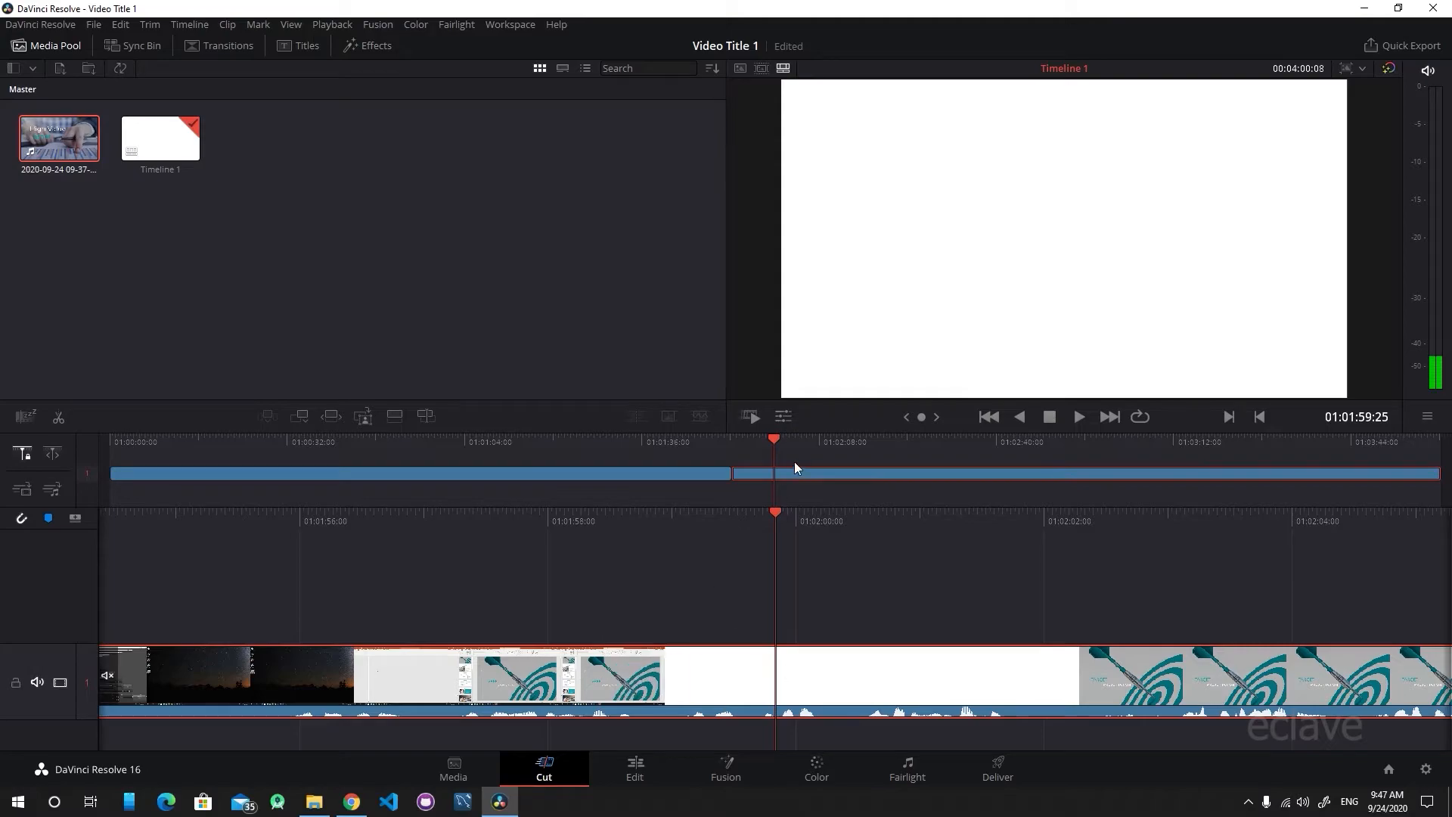
left_click_drag(774, 438, 779, 437)
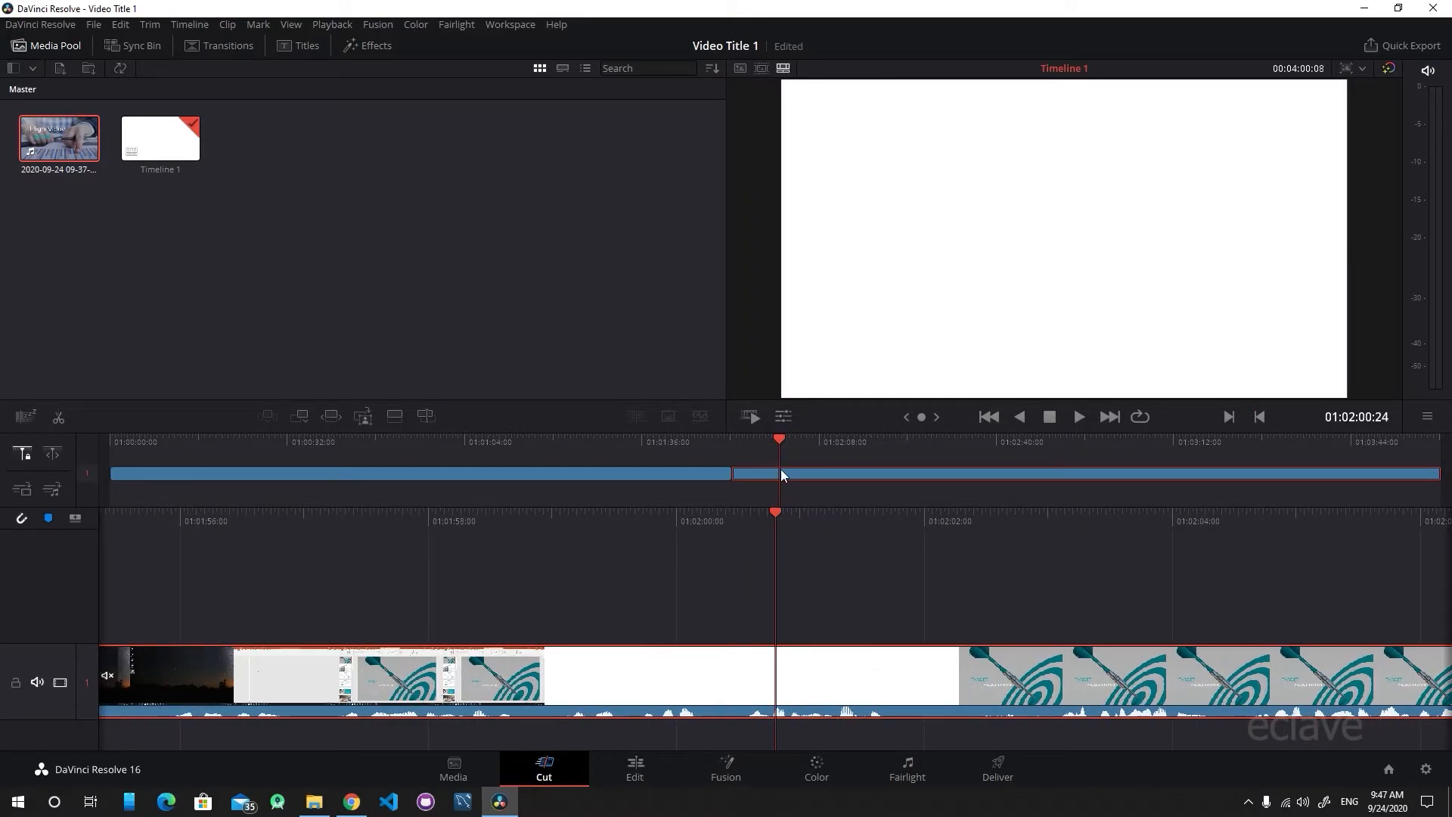
- Split the appended recording at 01:02:00:24, delete the part before the cut and check where it joins the first clip
right_click(775, 675)
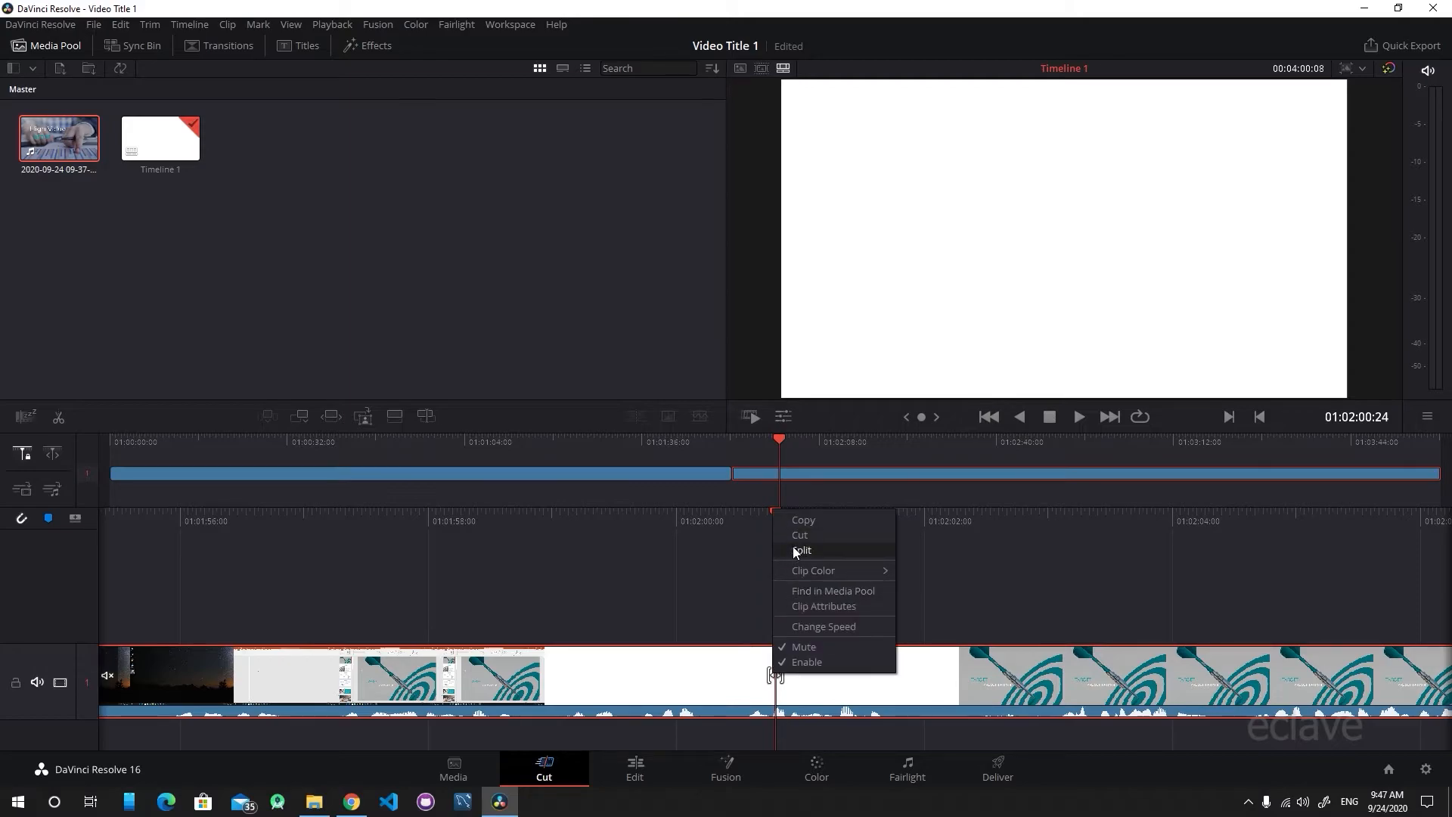
left_click(798, 549)
key("Delete")
left_click(897, 699)
left_click_drag(781, 512, 587, 521)
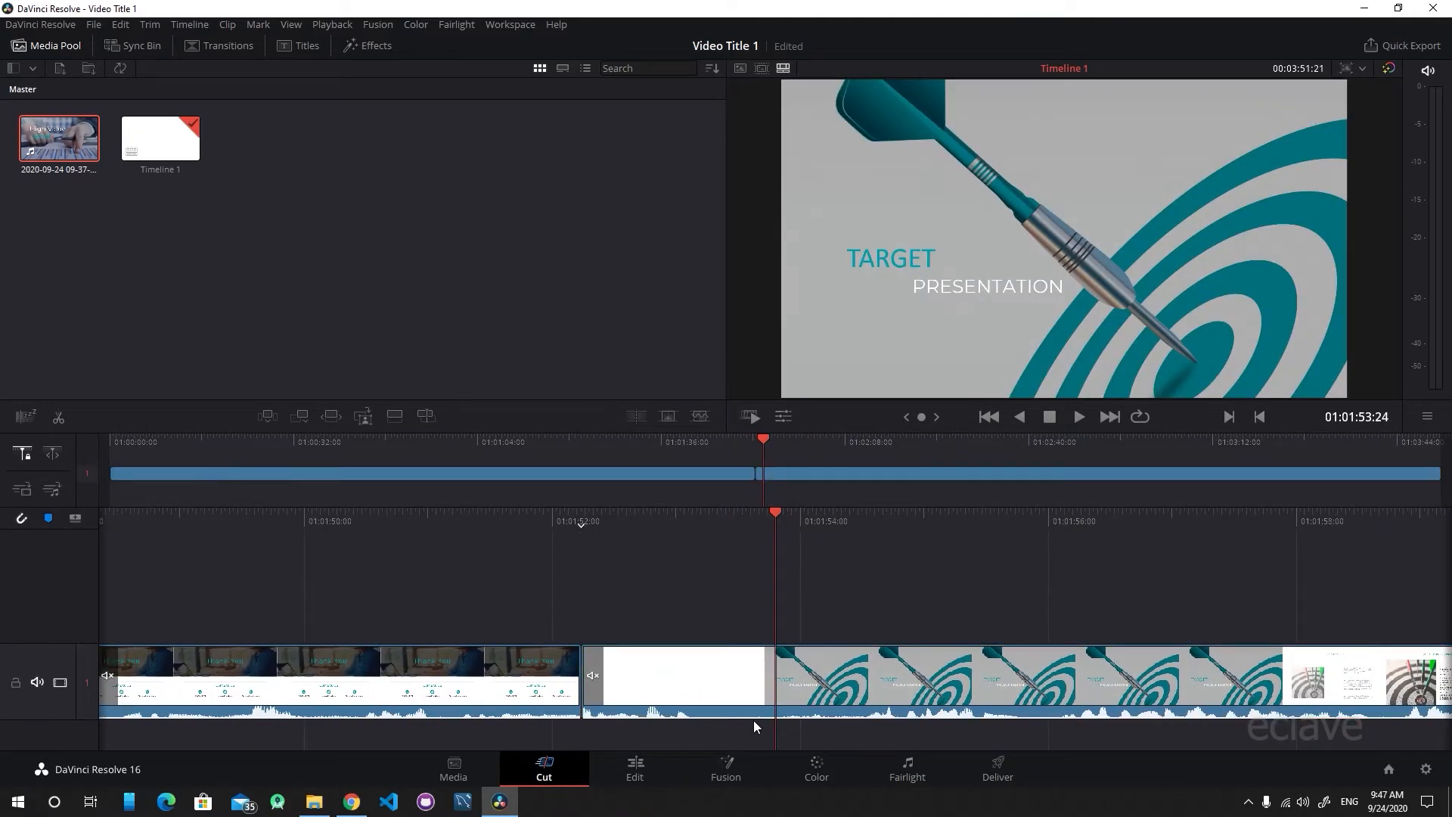
- Remove the appended recording from the timeline and play the opening from the start
key("Delete")
key("Home")
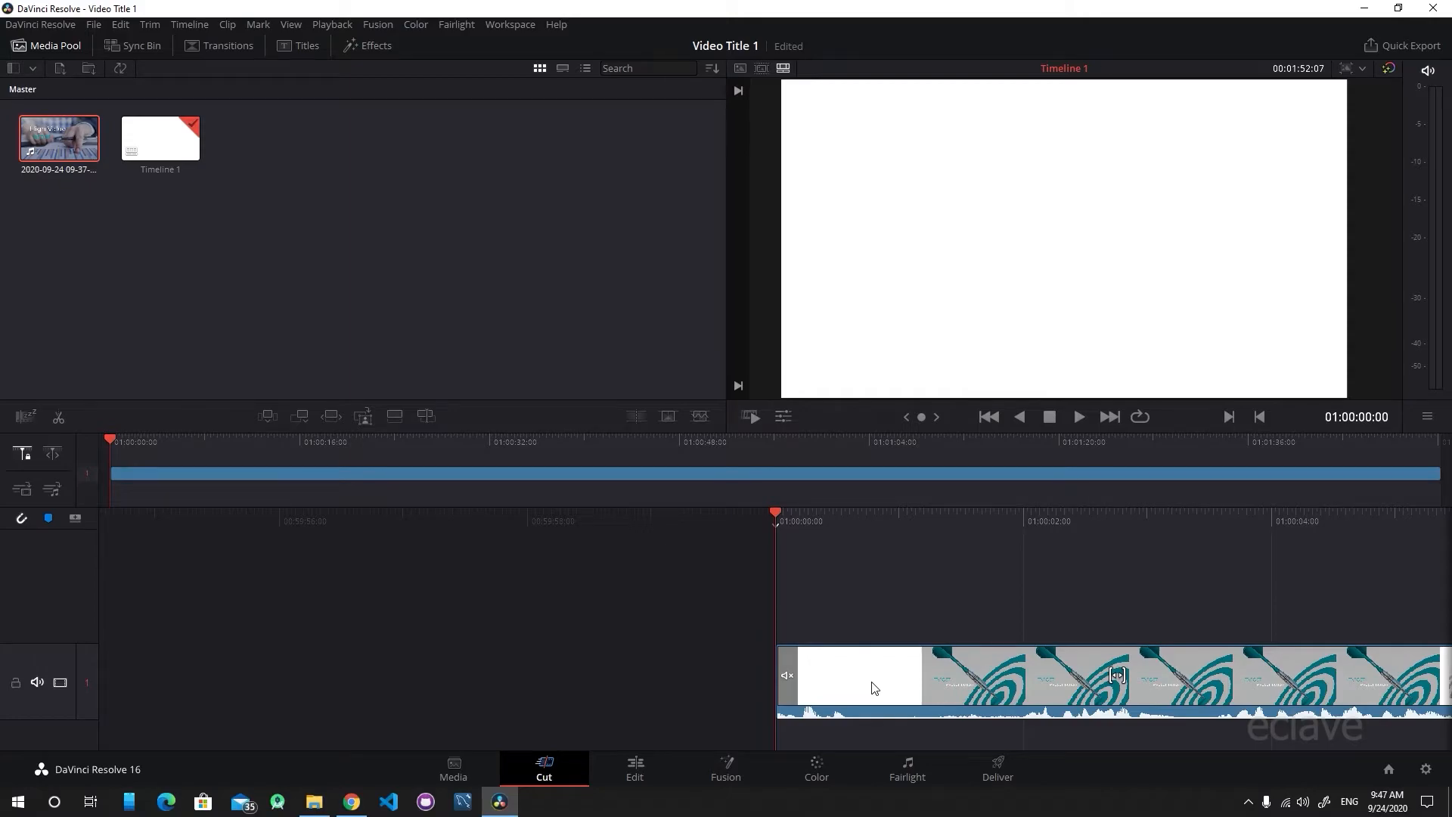
key("space")
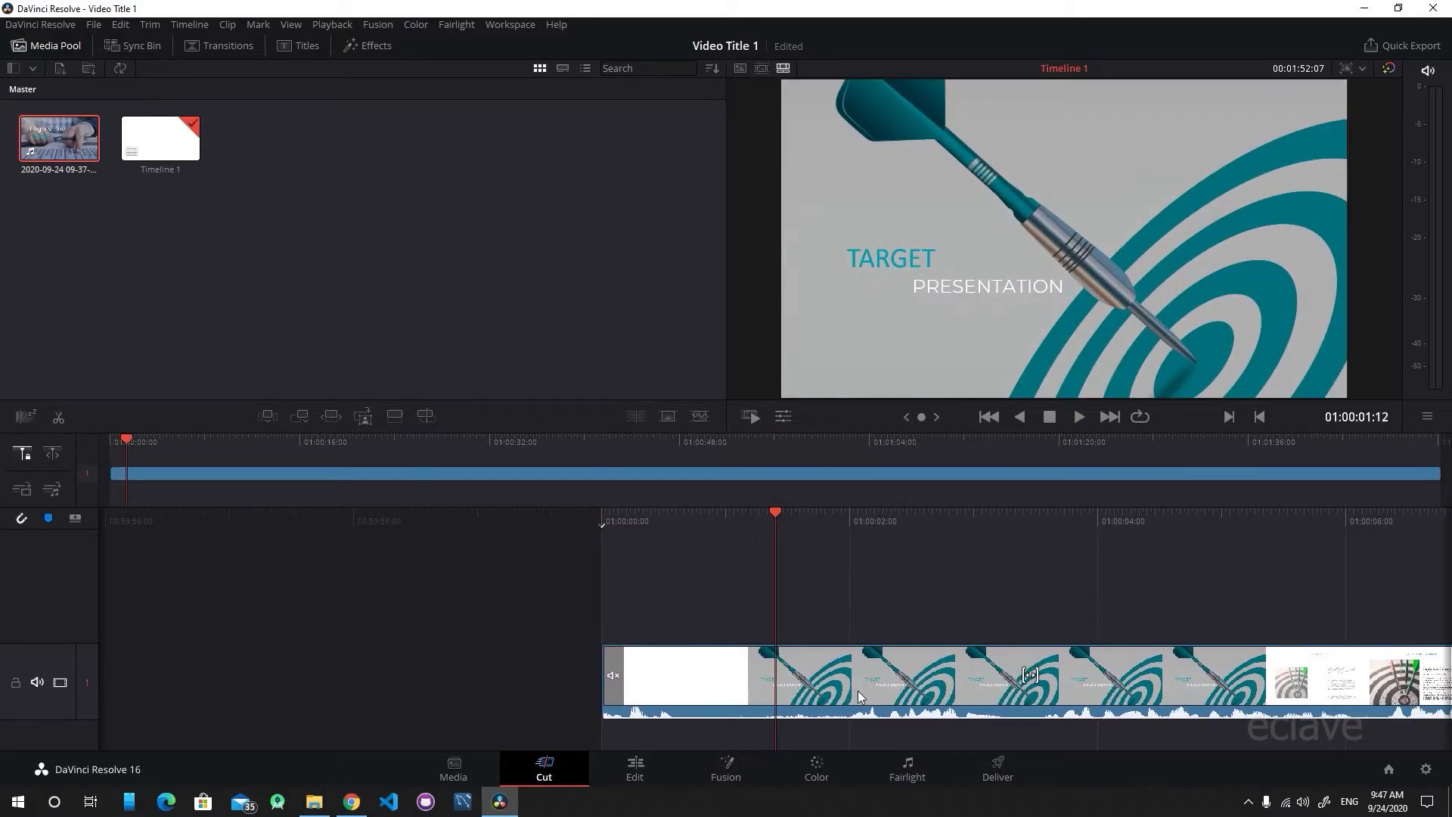
- Save the project, switch to the Edit page and play a few seconds of the opening title slide
key("ctrl+s")
left_click(637, 777)
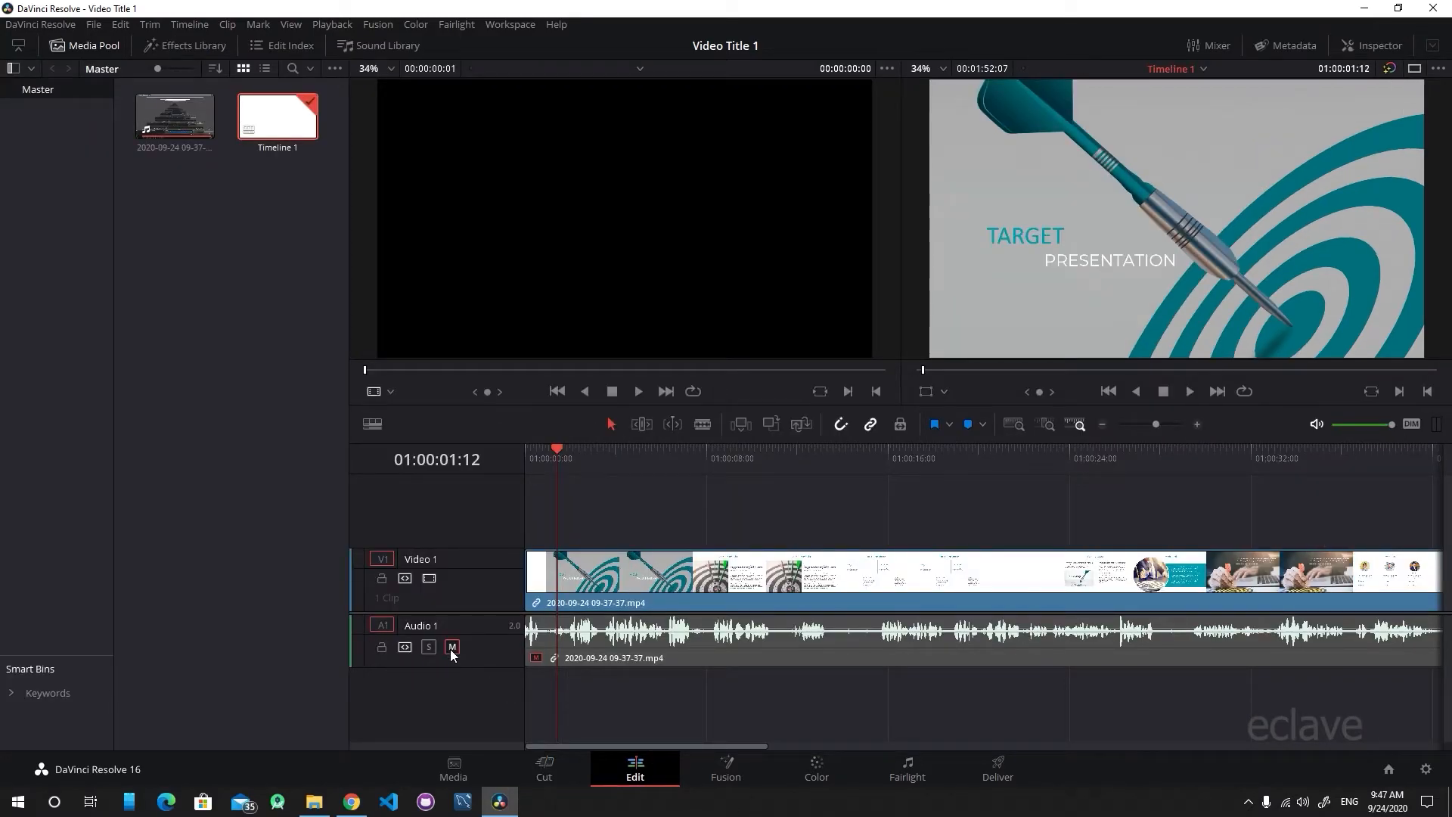
left_click(383, 627)
left_click(382, 627)
key("space")
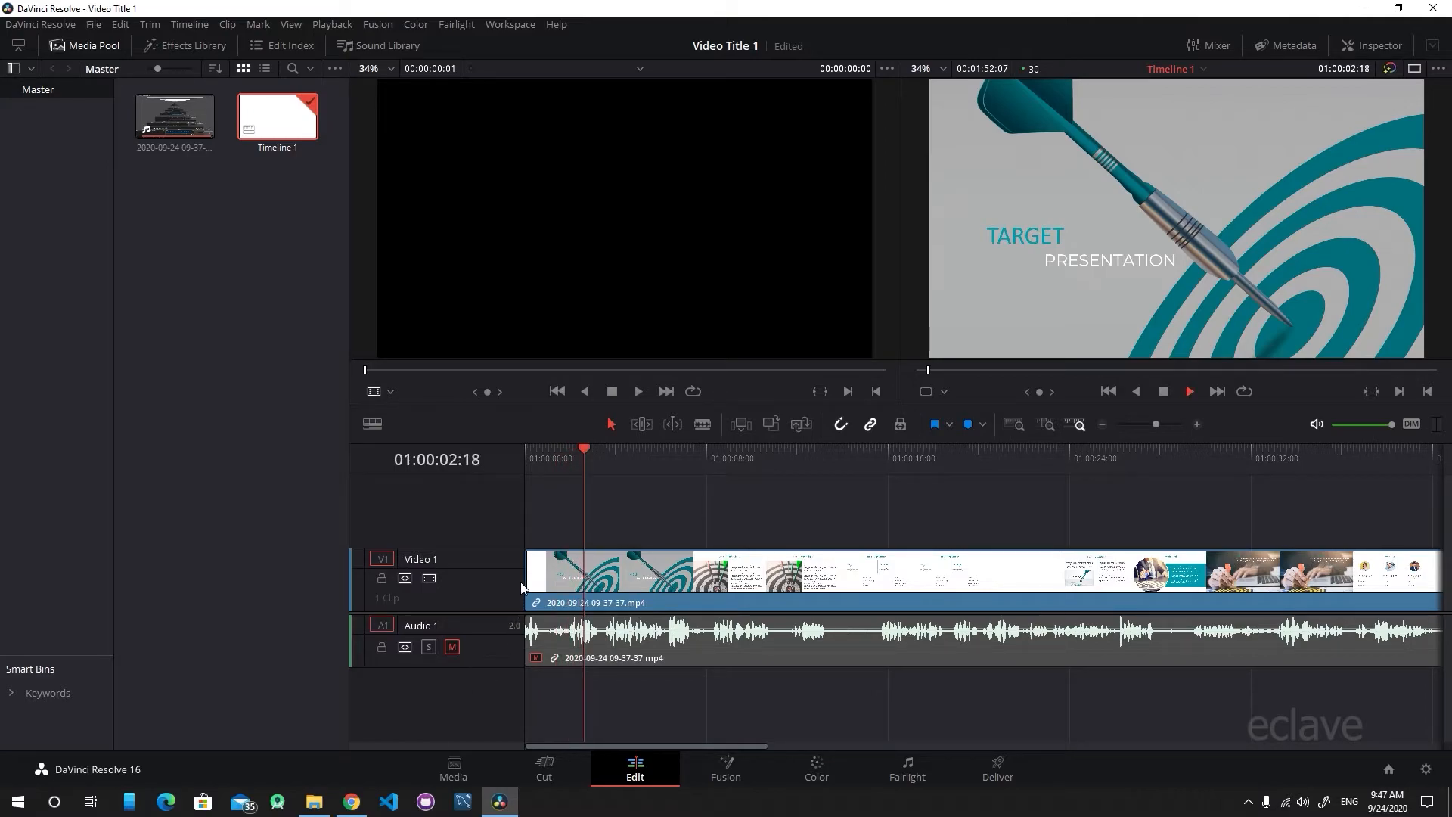
key("space")
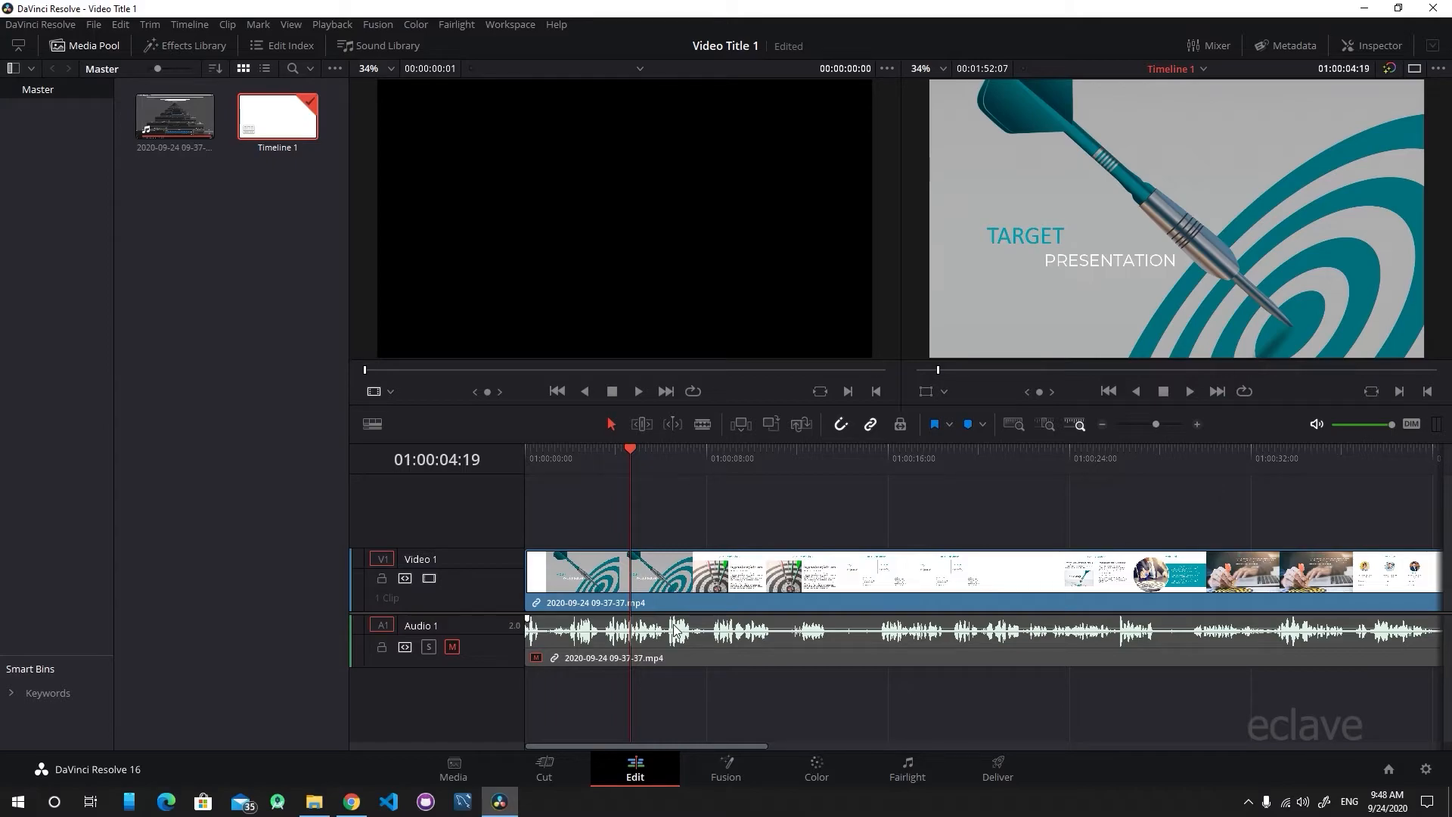
right_click(676, 629)
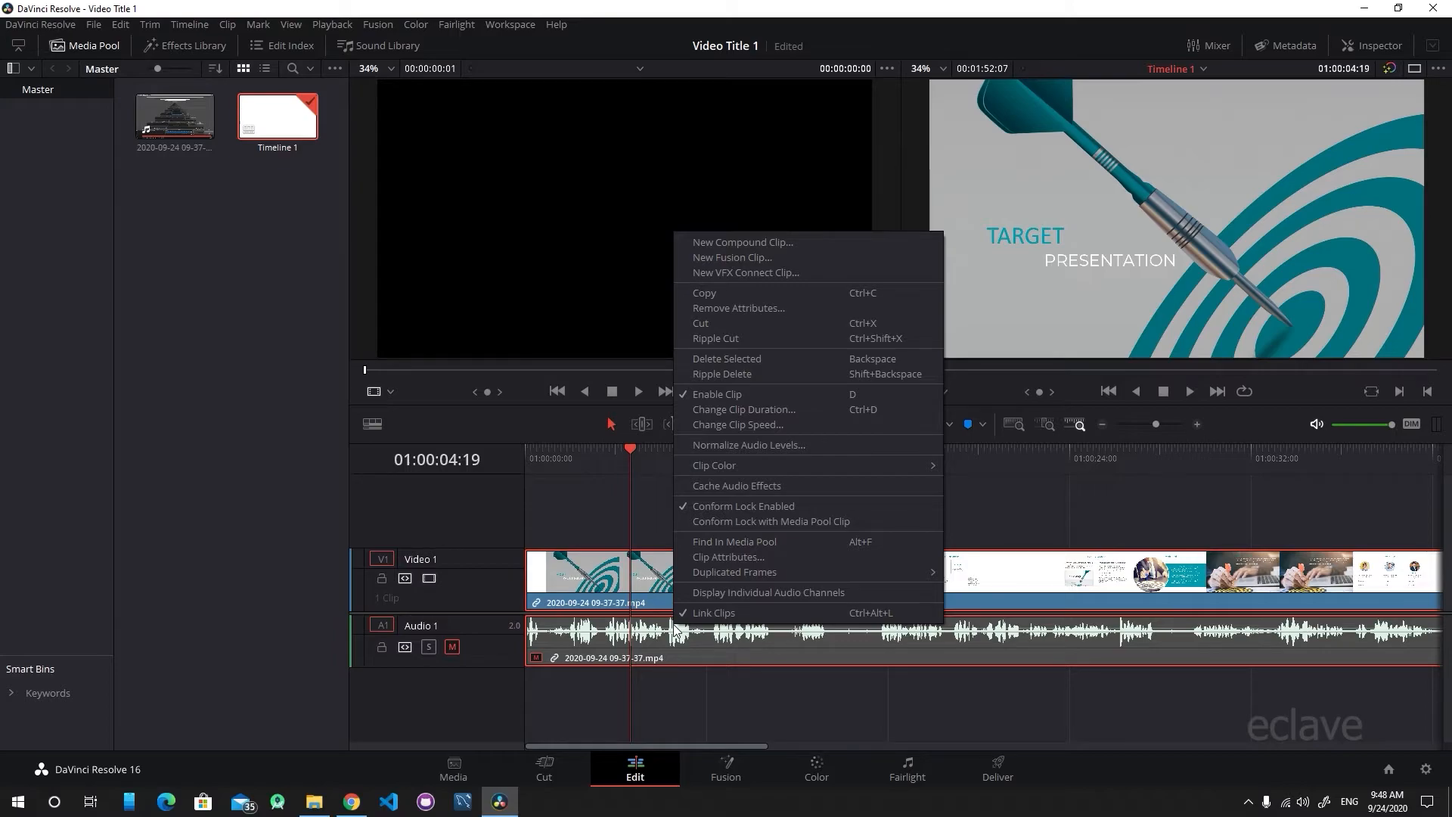
left_click(756, 691)
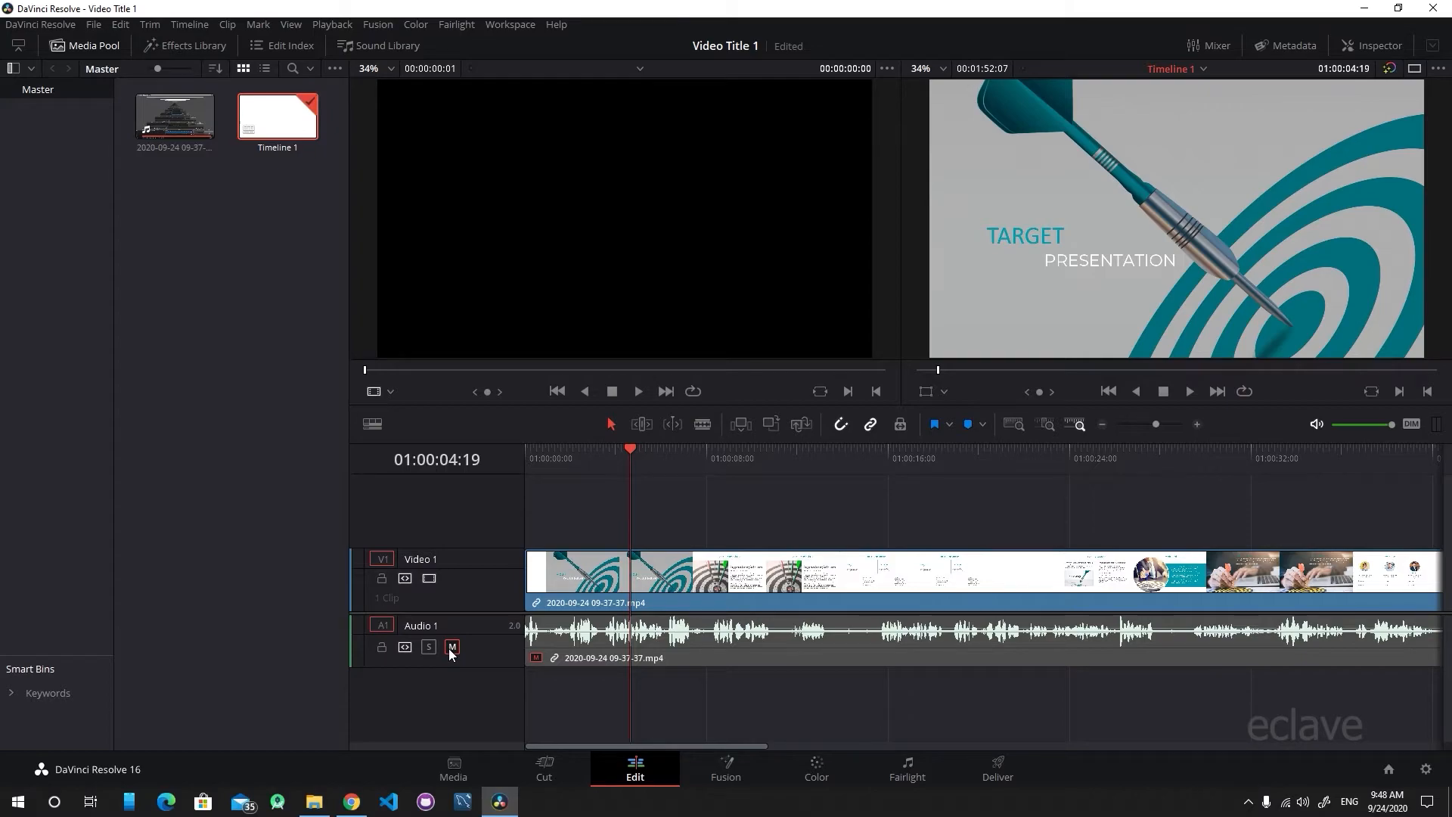
left_click(227, 470)
- Import Background Audio Corporate Inspiration.wav into the media pool and place it on a new audio track at the timeline's start
left_click(452, 767)
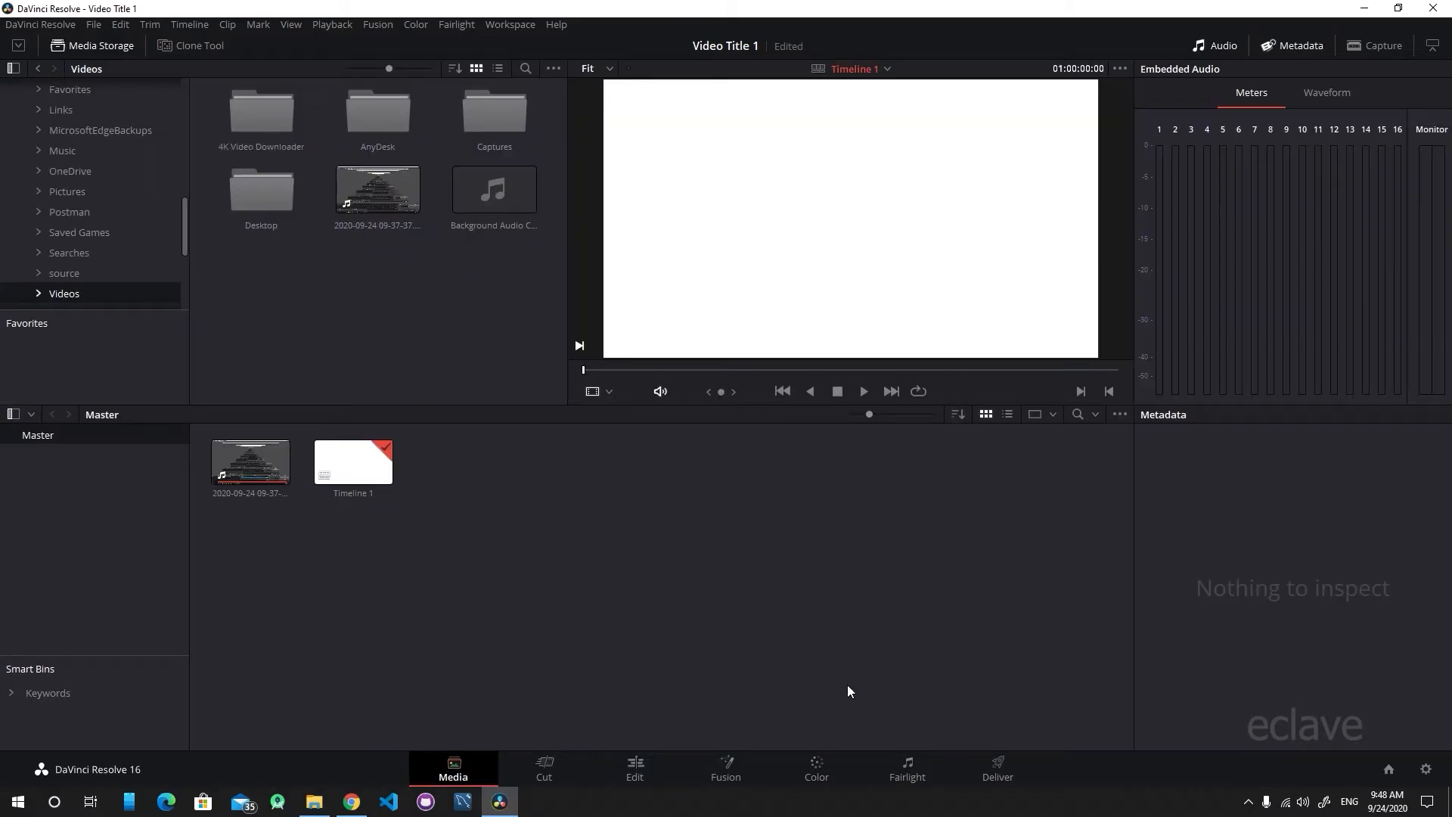
left_click_drag(494, 189, 522, 544)
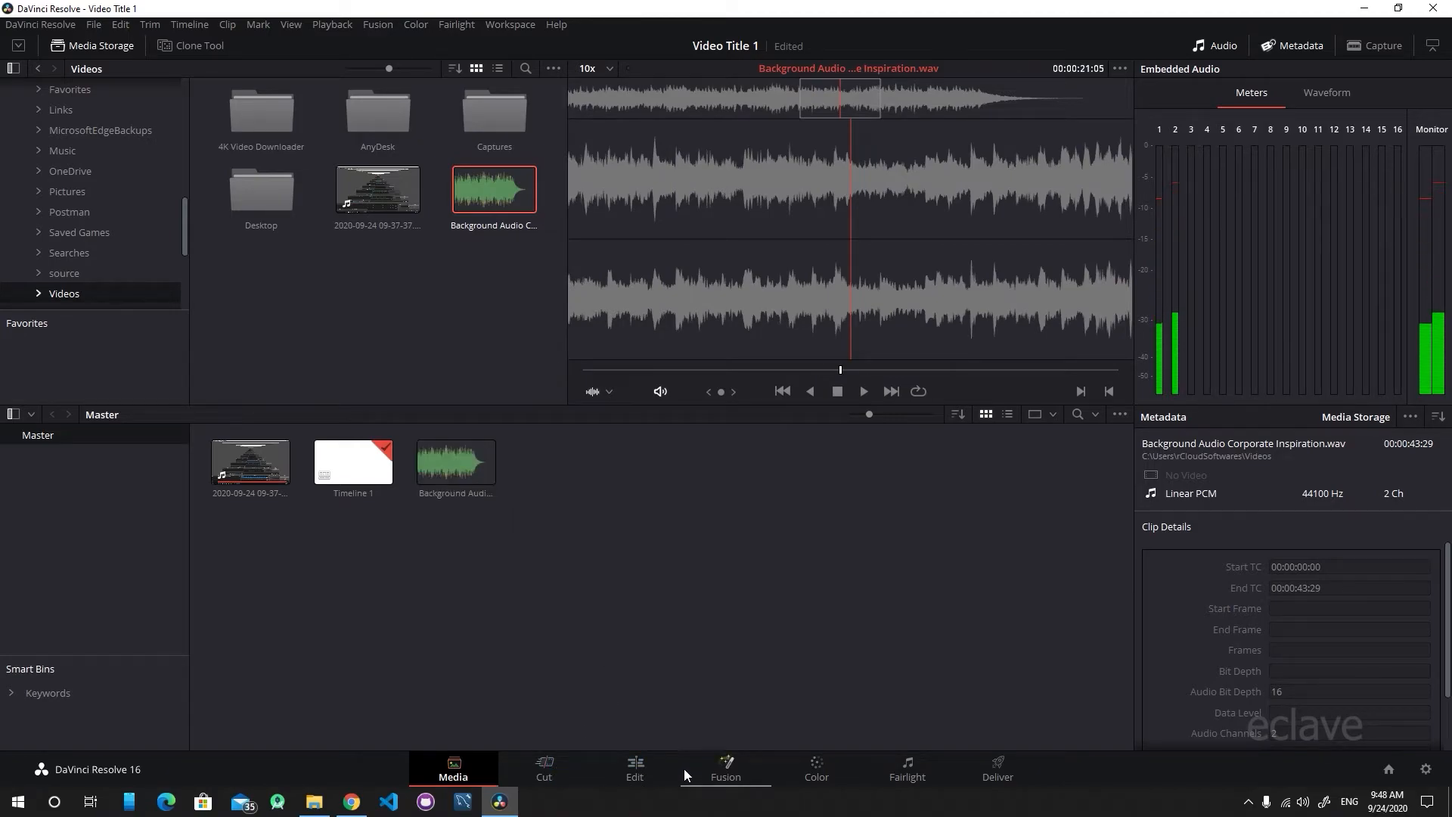
left_click(635, 767)
left_click(168, 209)
left_click_drag(168, 209, 522, 692)
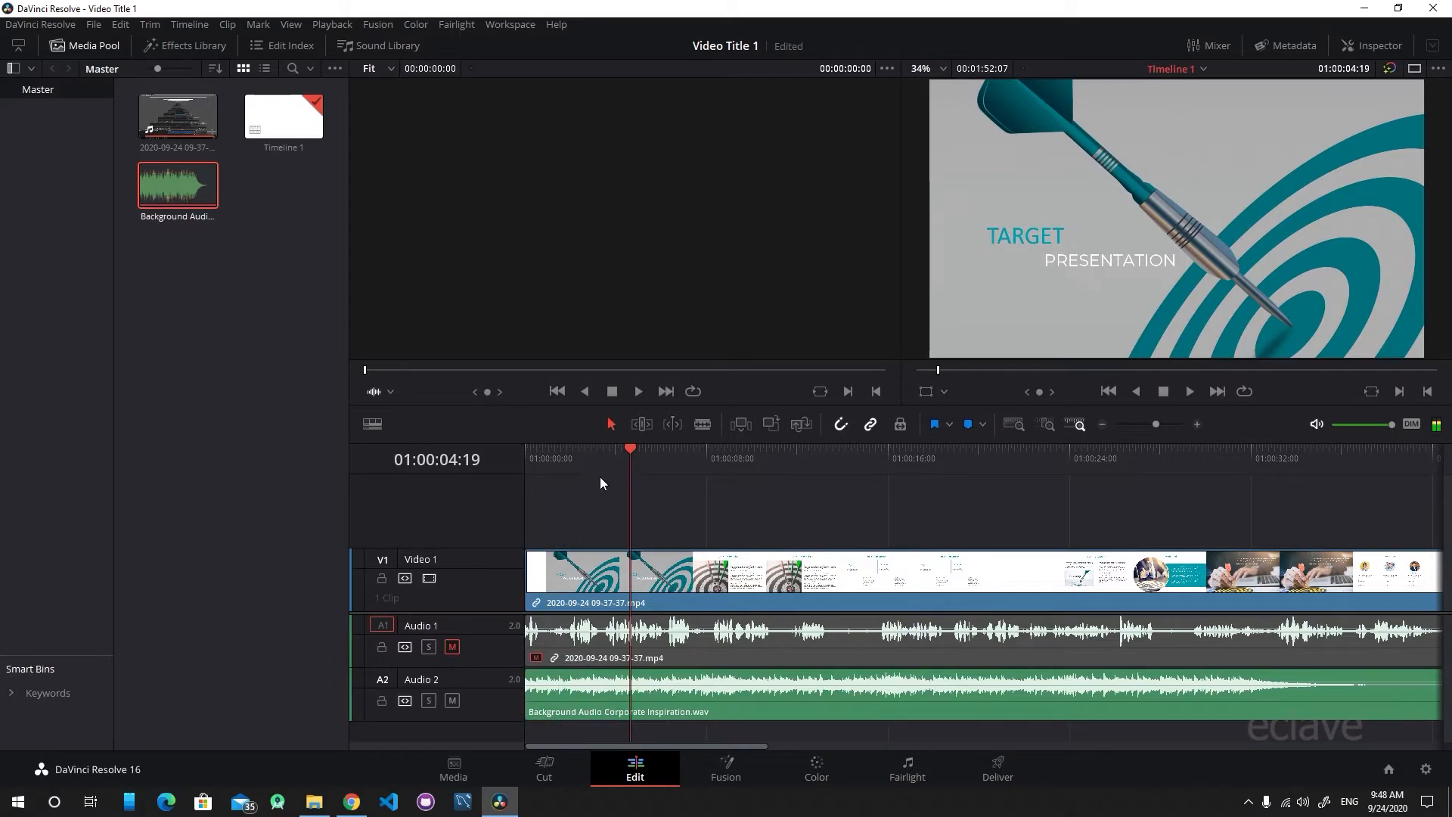
- Return to the timeline's start and play it to listen to the added background music
left_click_drag(558, 467, 517, 470)
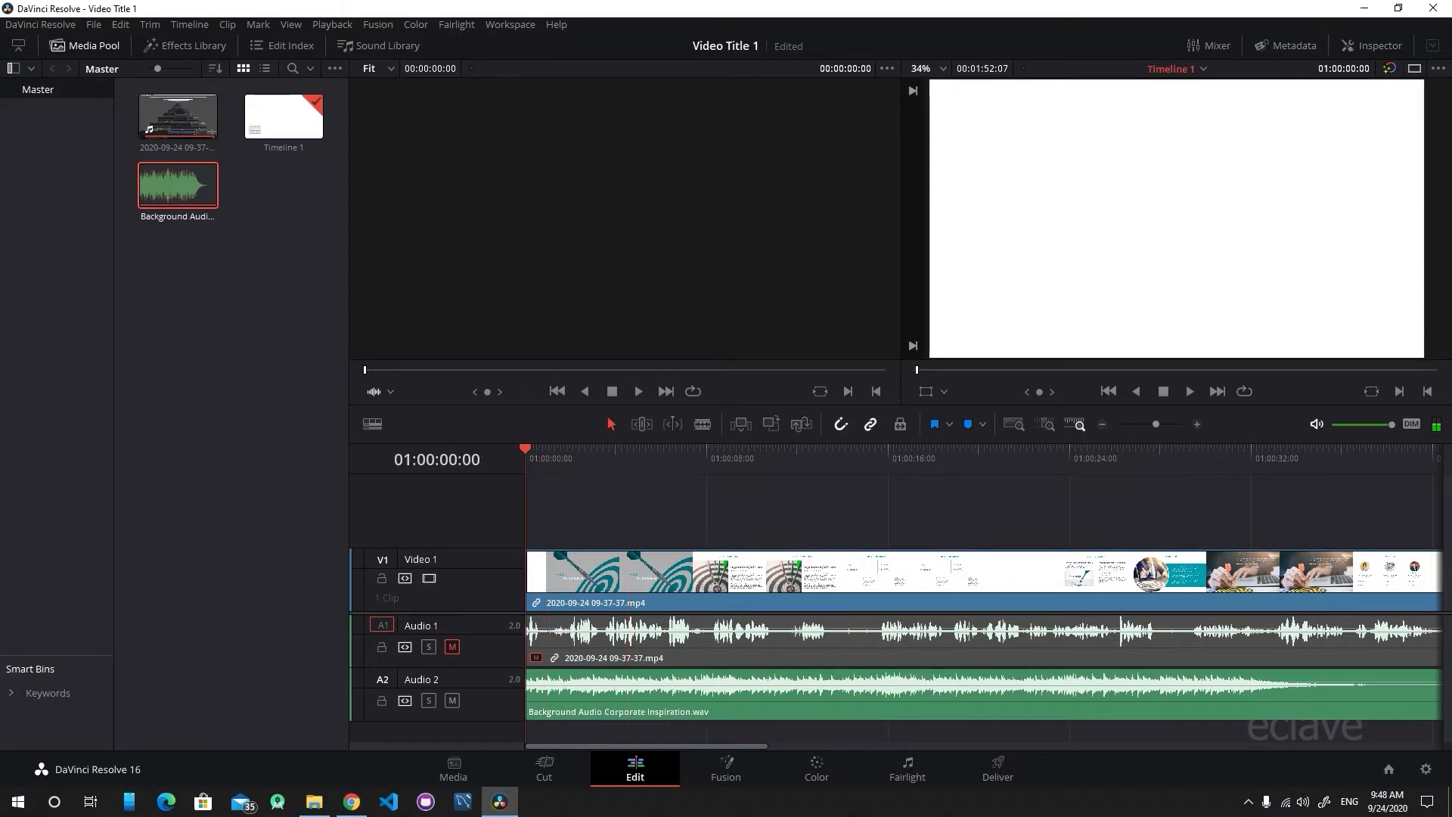
left_click(352, 801)
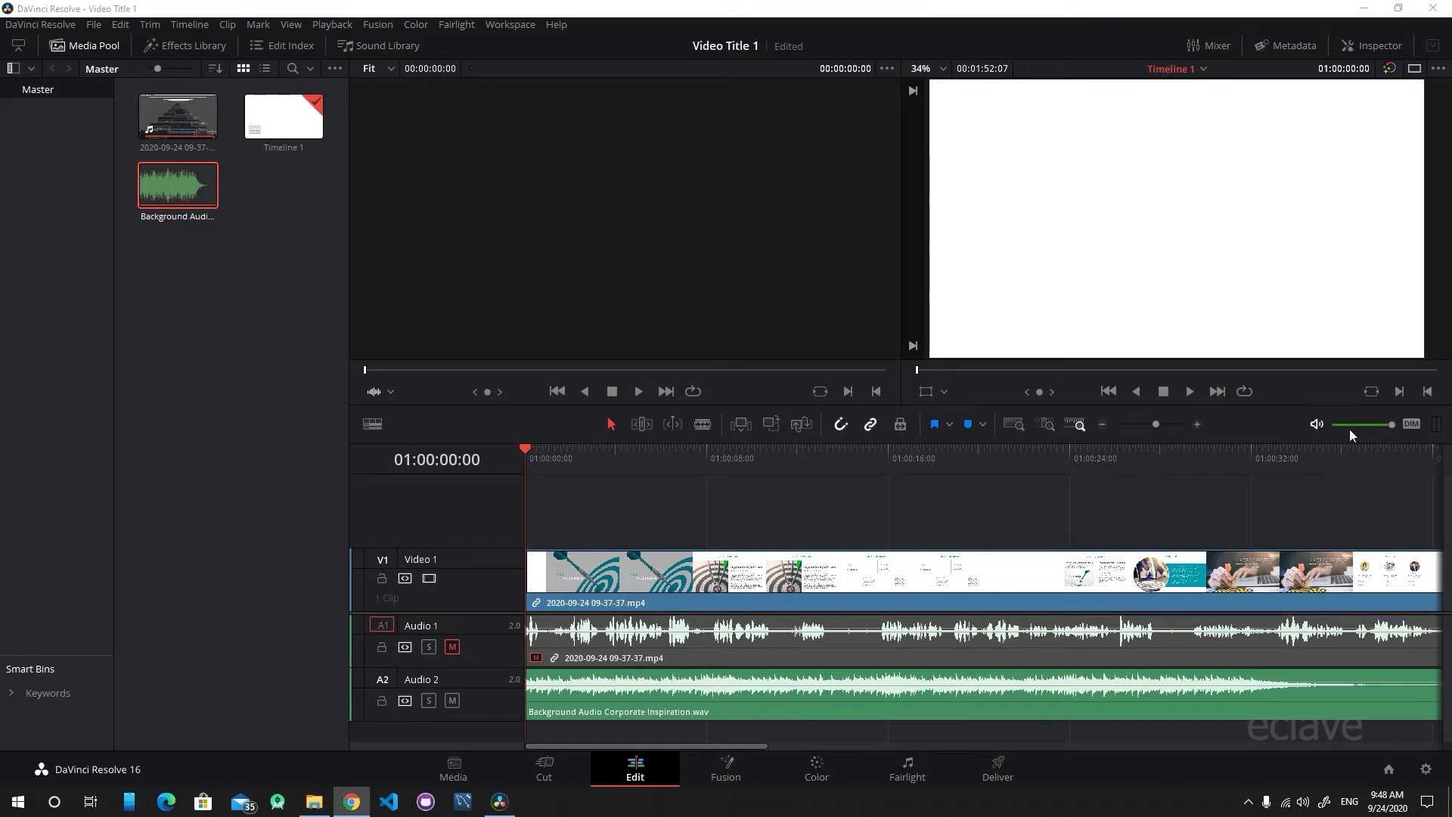
left_click(647, 501)
key("space")
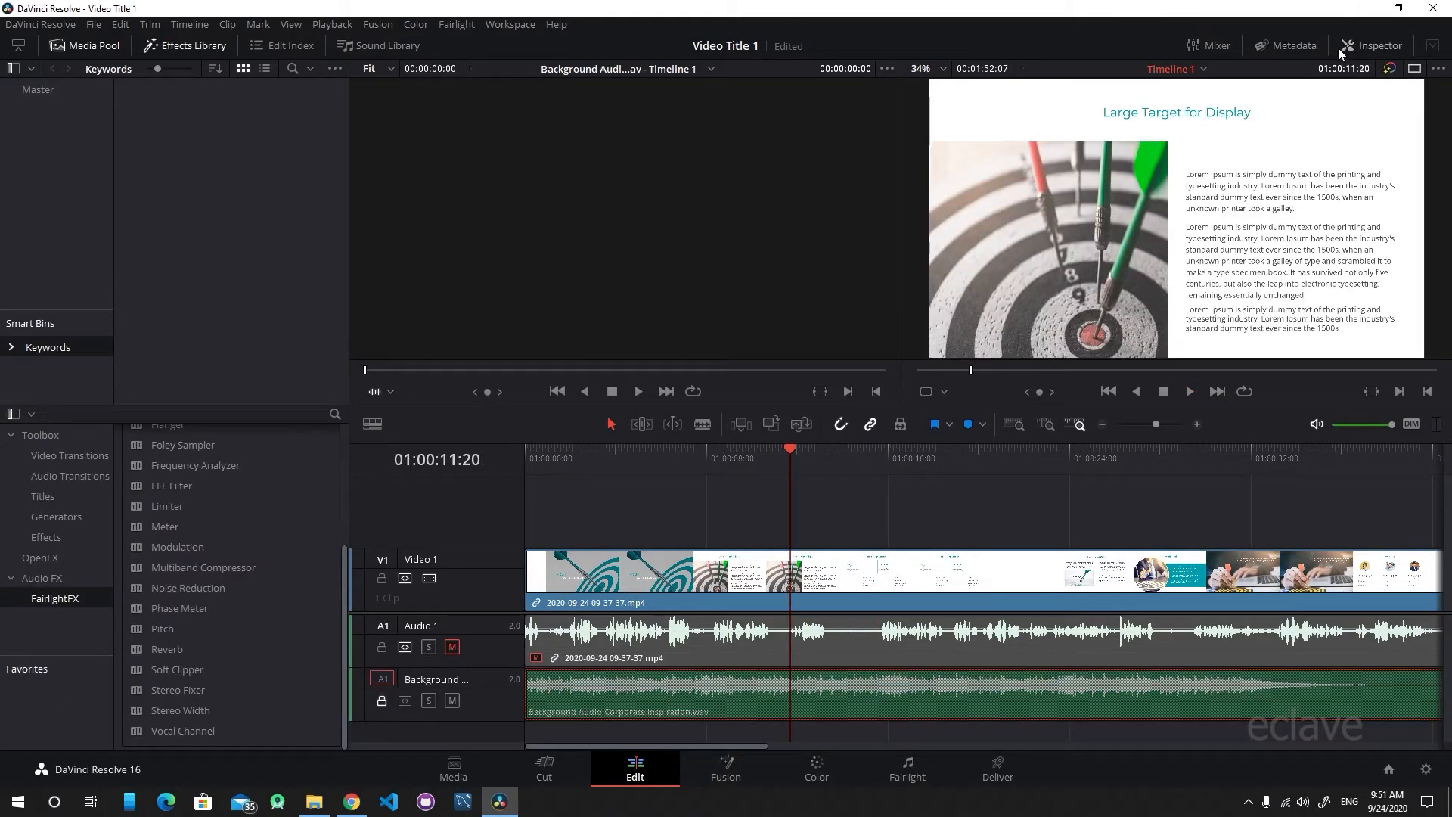
- Show the Inspector for the background music clip and unlock its audio track
left_click(1343, 50)
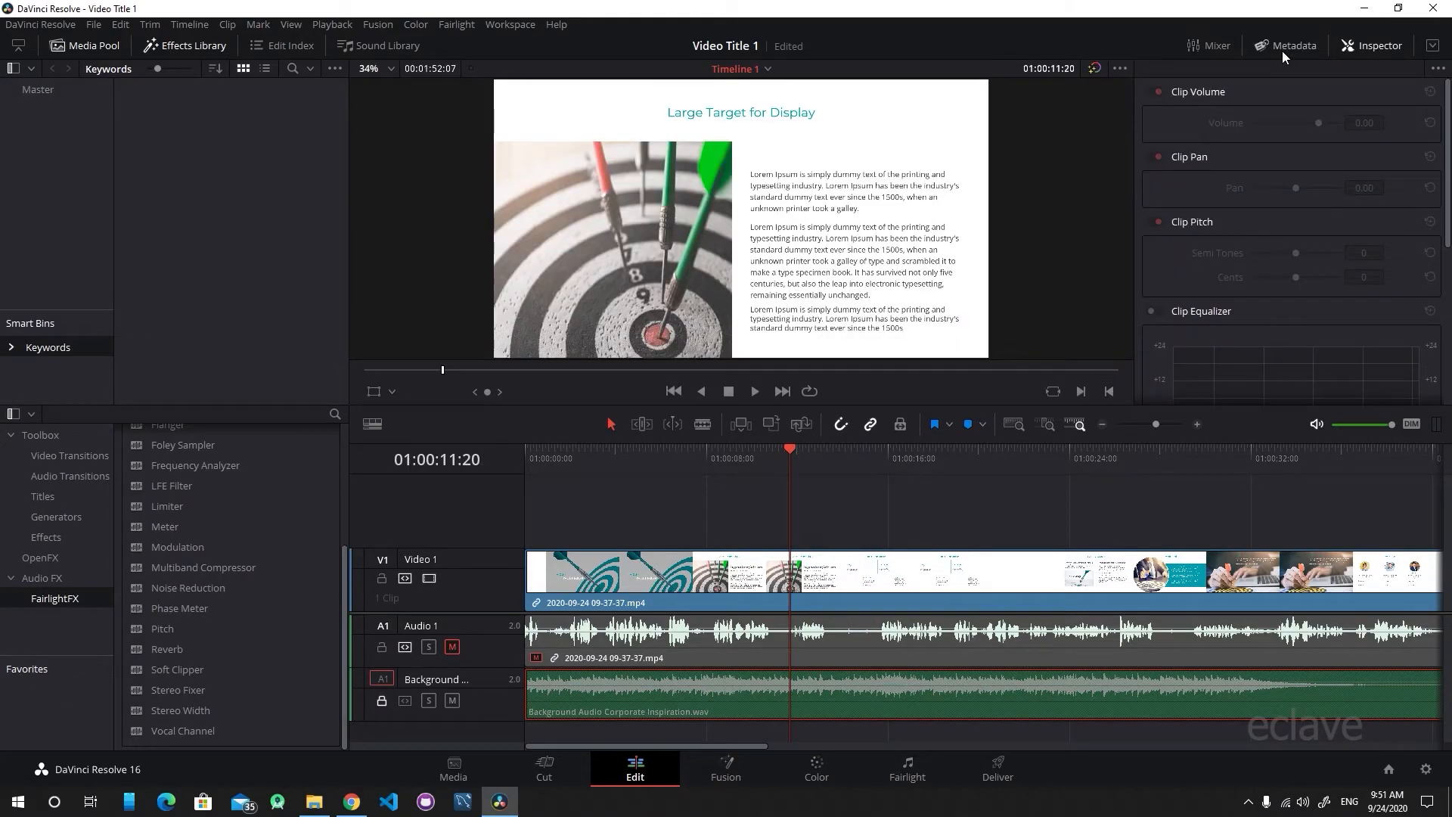
left_click(854, 635)
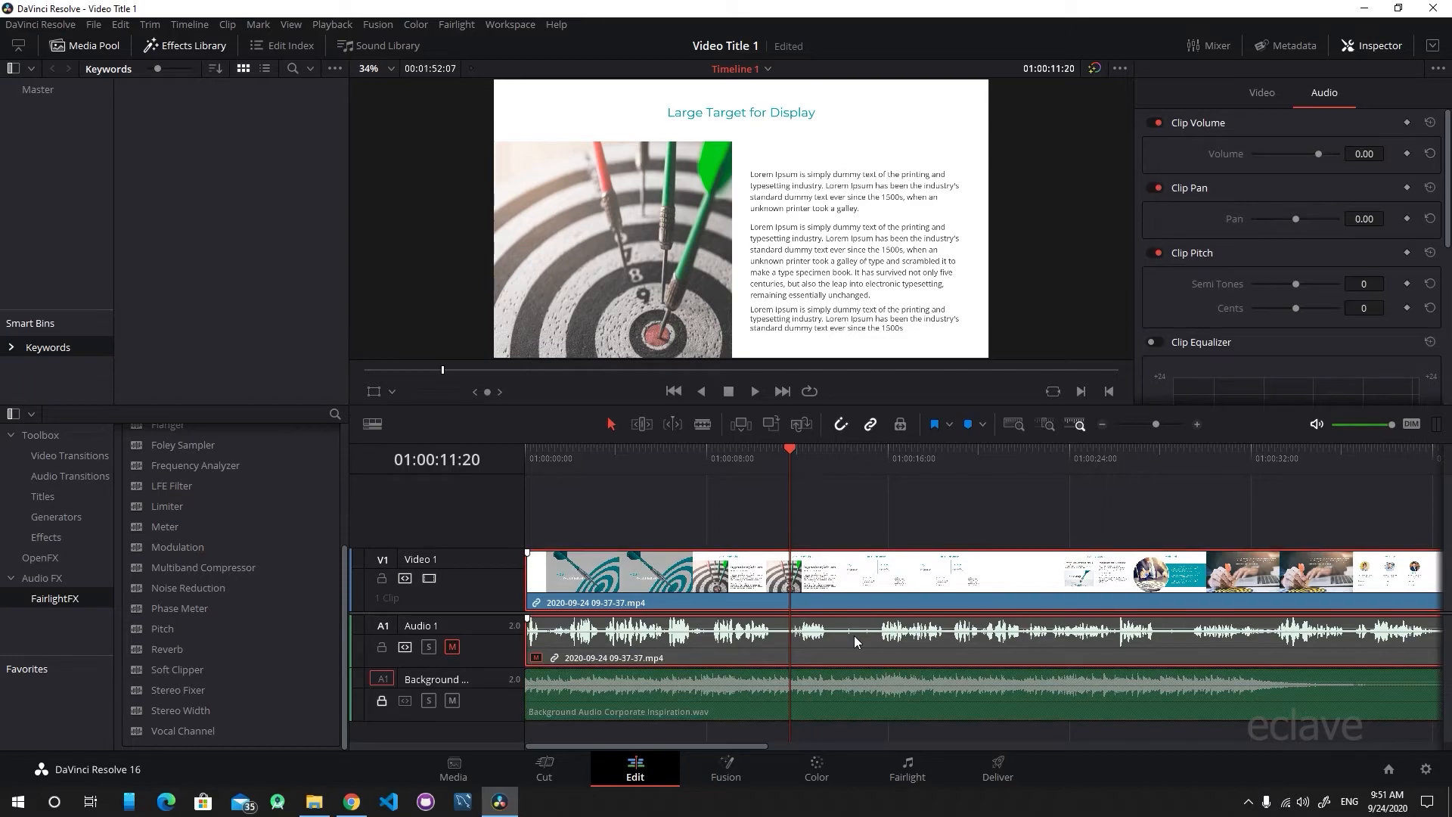
left_click(1058, 678)
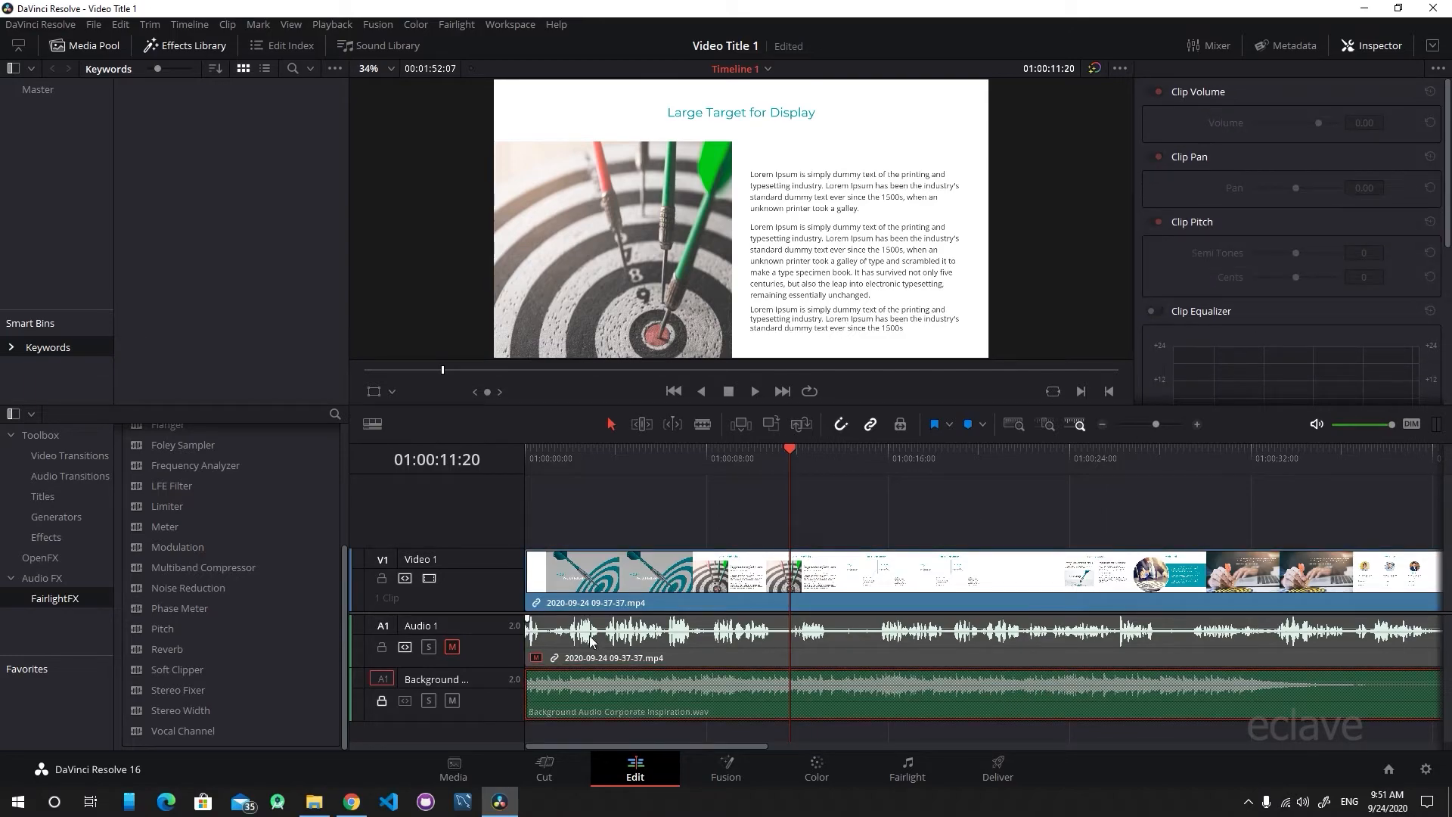
left_click(383, 702)
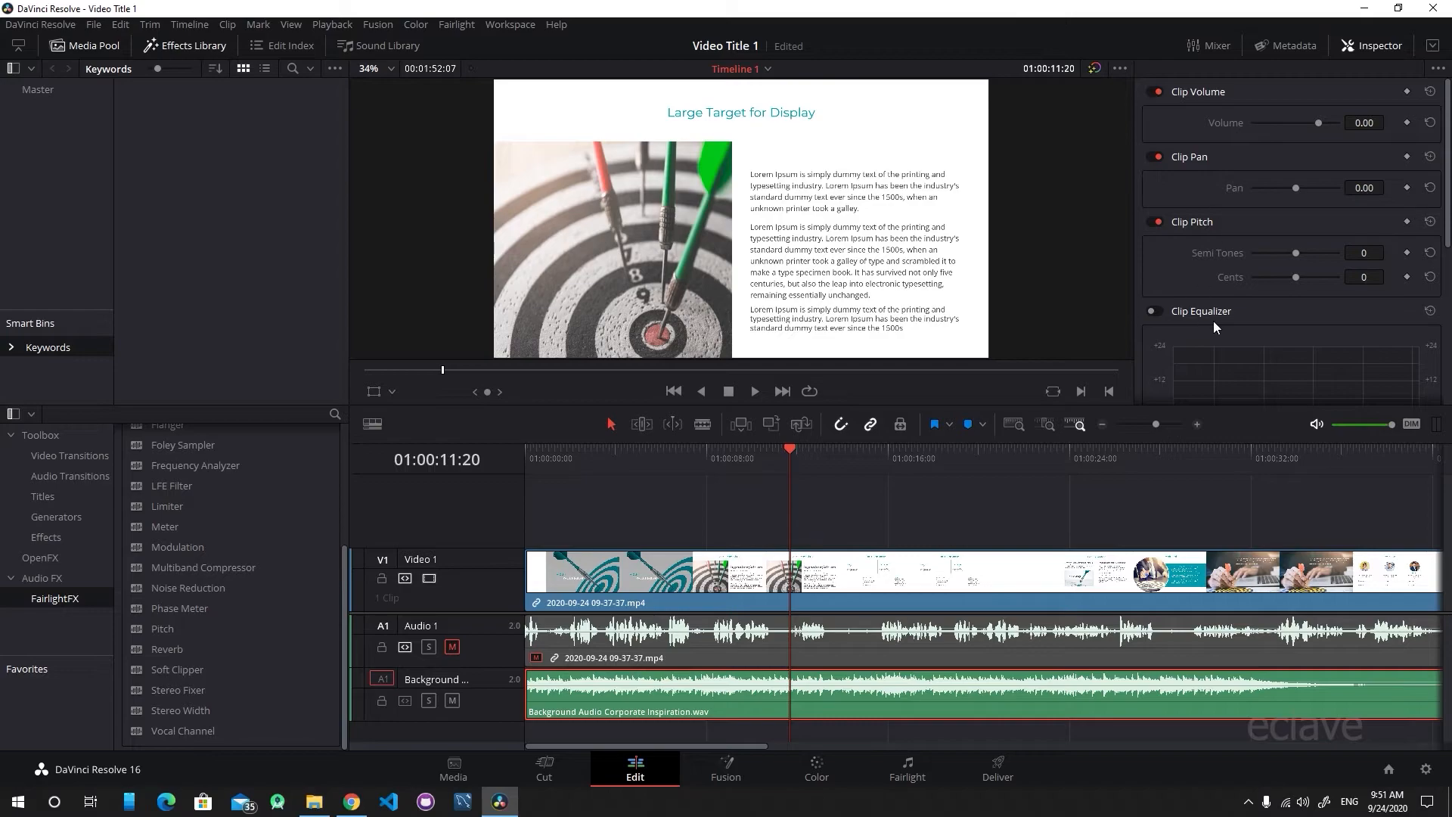
- Reduce the background music clip's volume during playback, taking it down to -35.57 and raising it slightly from there
left_click(704, 624)
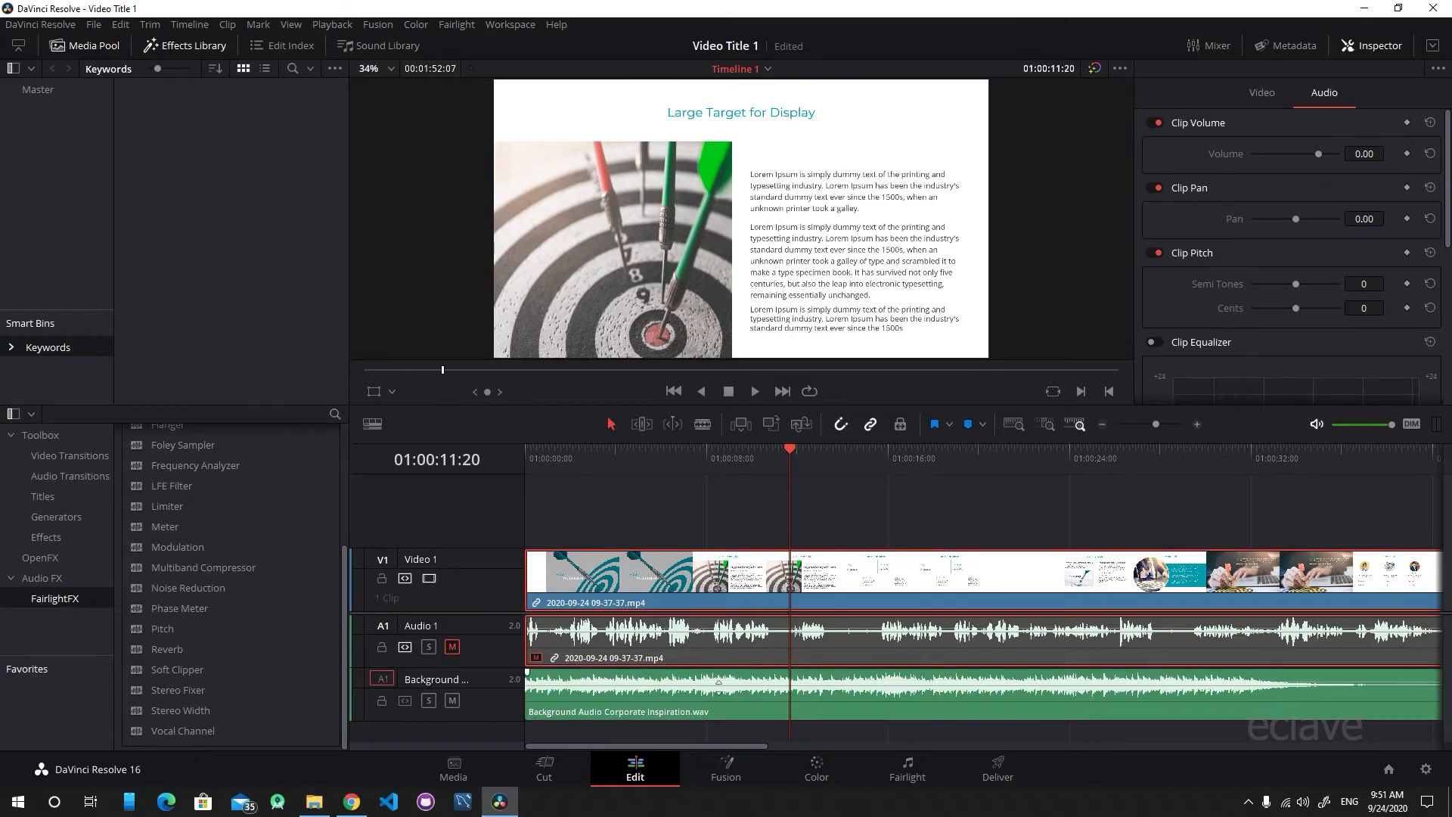
left_click(813, 696)
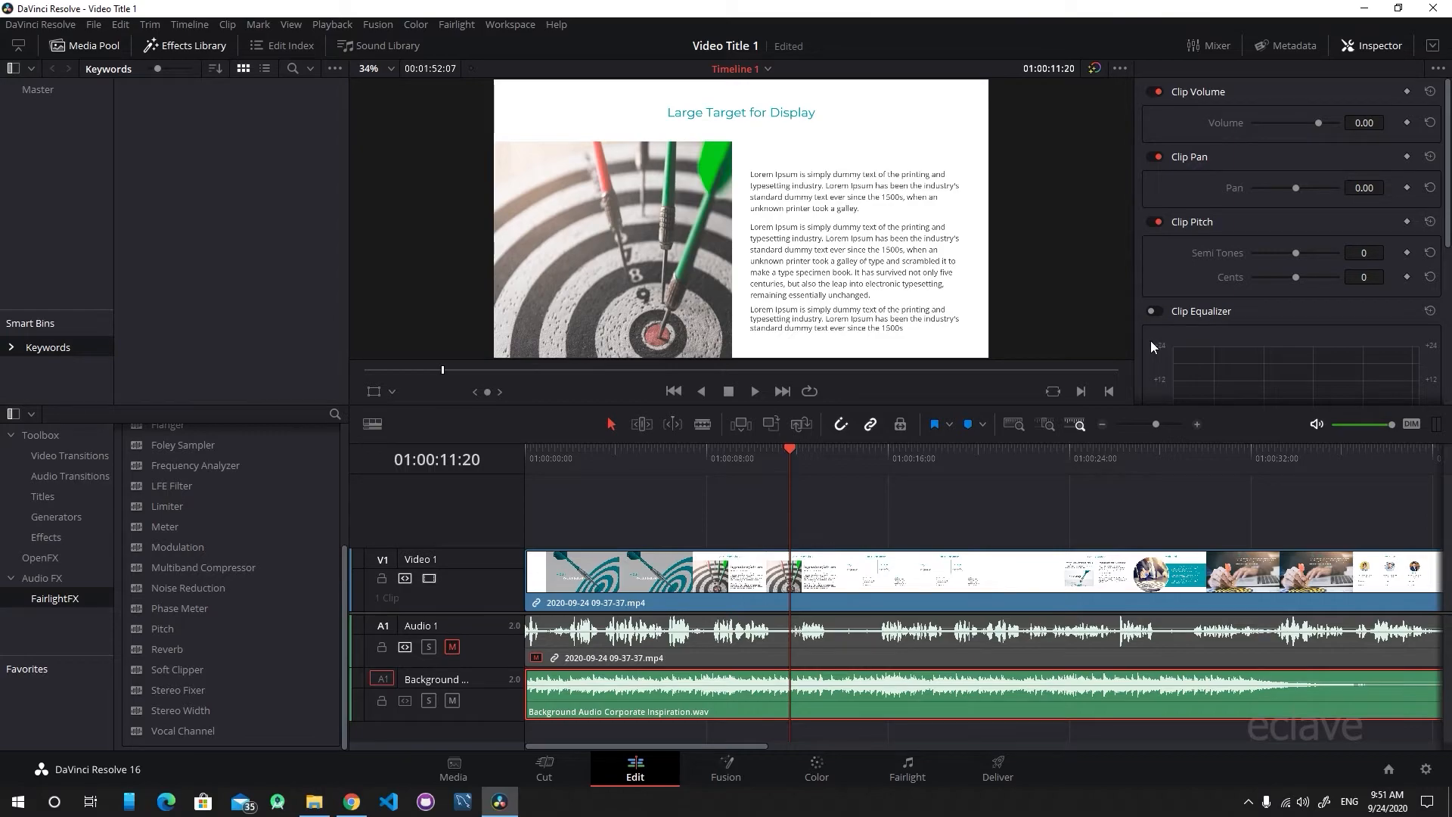
key("space")
left_click_drag(1319, 123, 1286, 132)
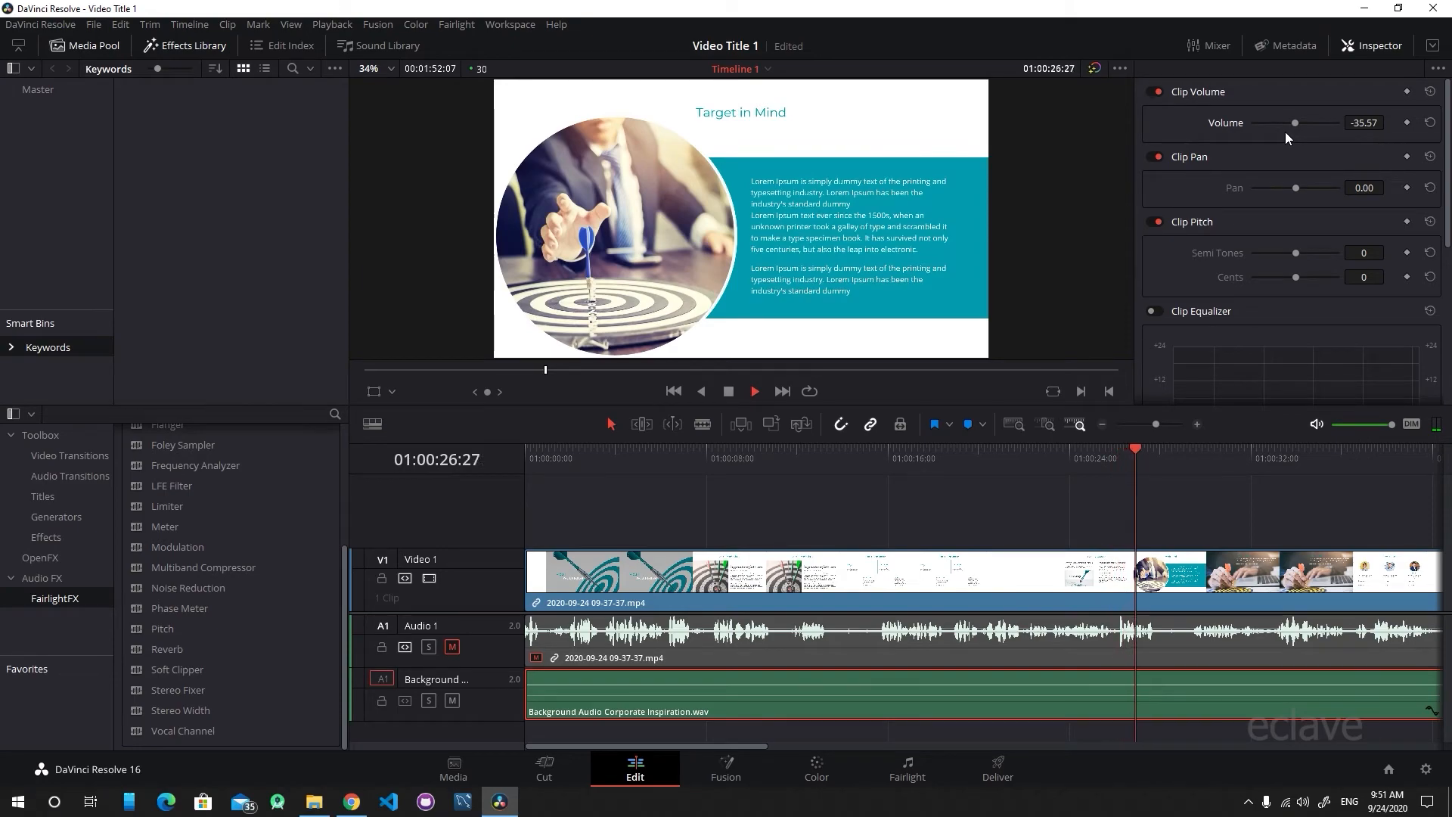
left_click_drag(1295, 122, 1307, 116)
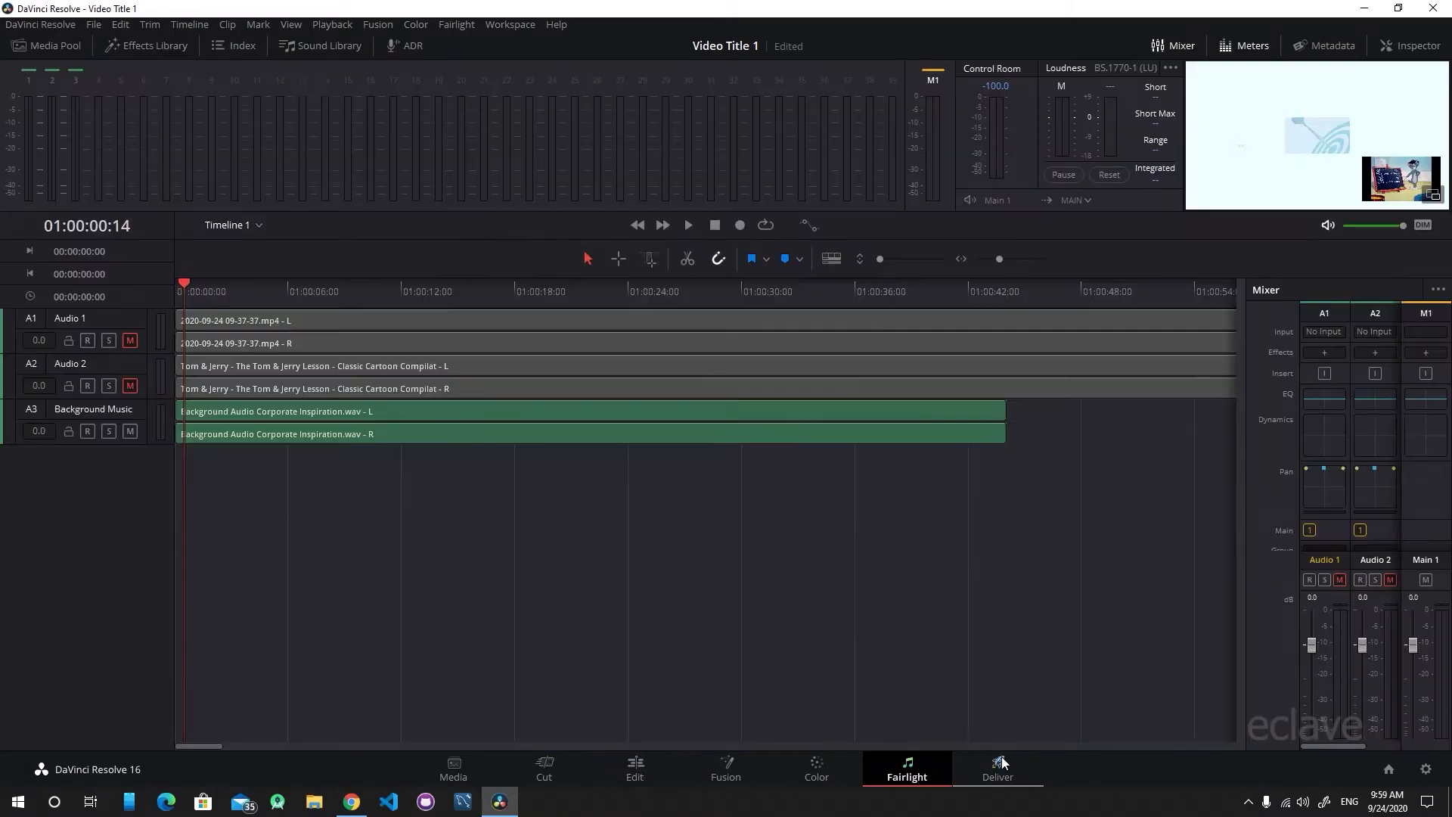
- On the Deliver page, name the render file Video Part 1 and save it to the Videos folder
left_click(1002, 764)
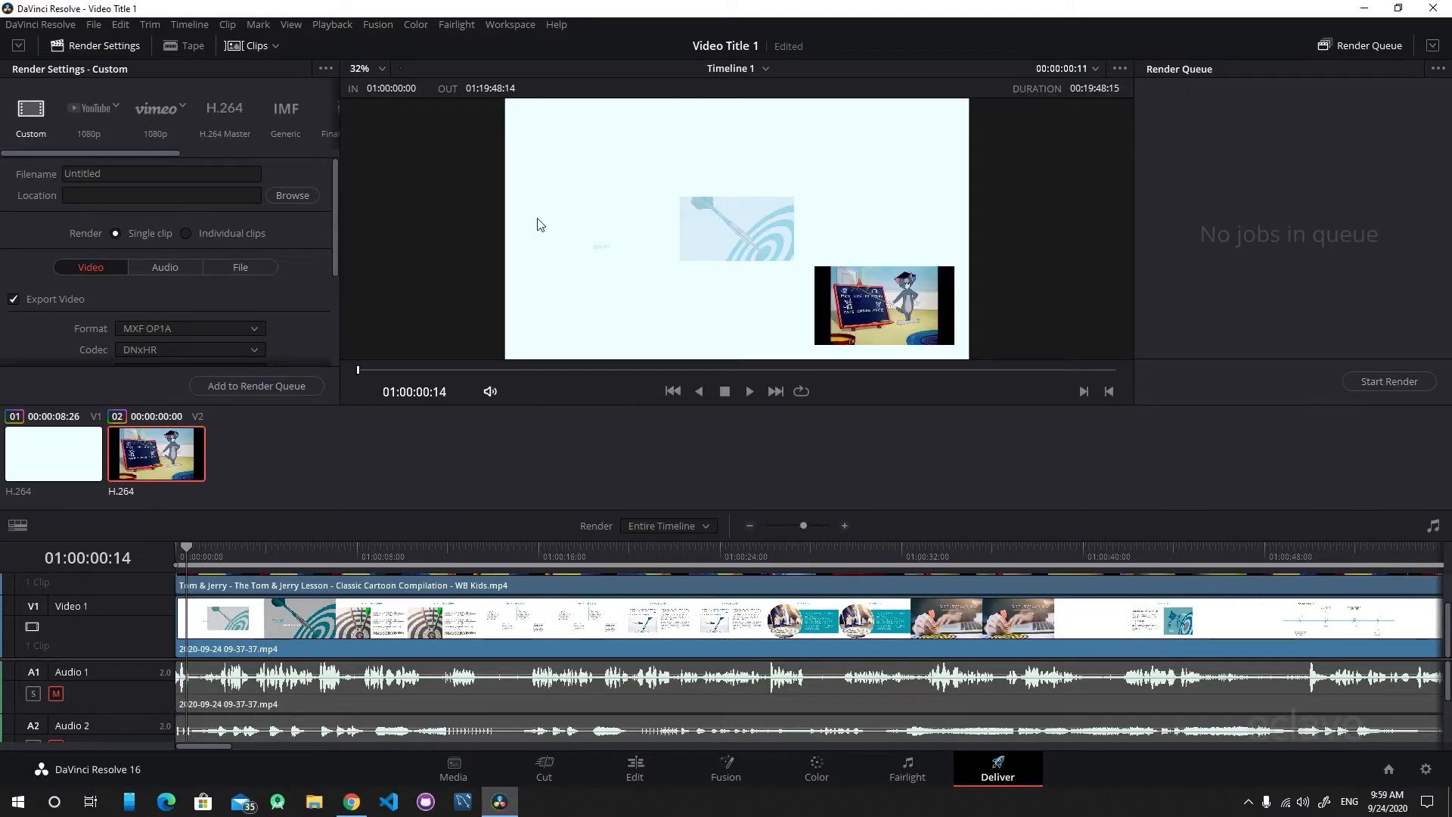
left_click(129, 174)
double_click(144, 174)
key("BackSpace")
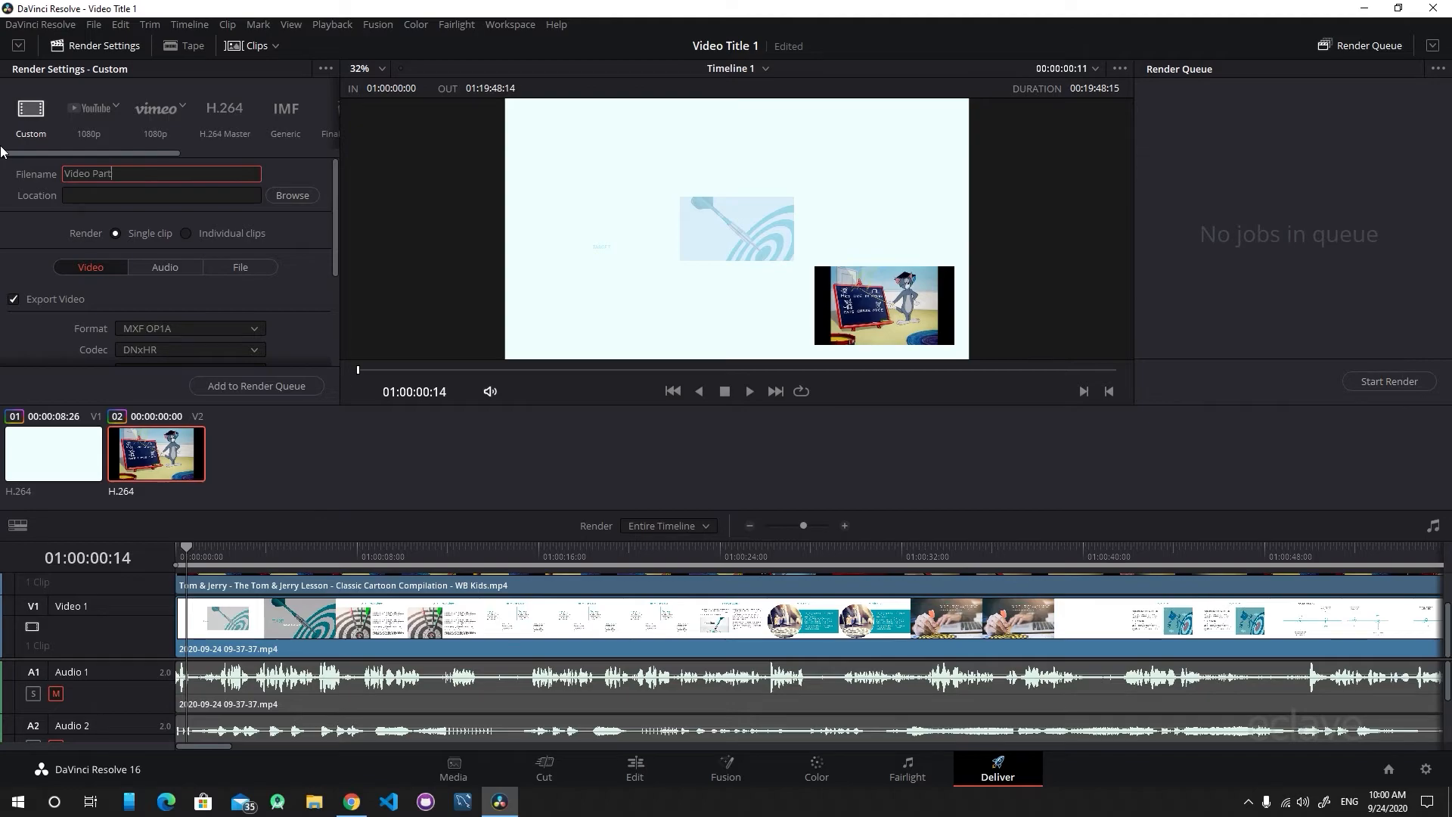
key("Tab")
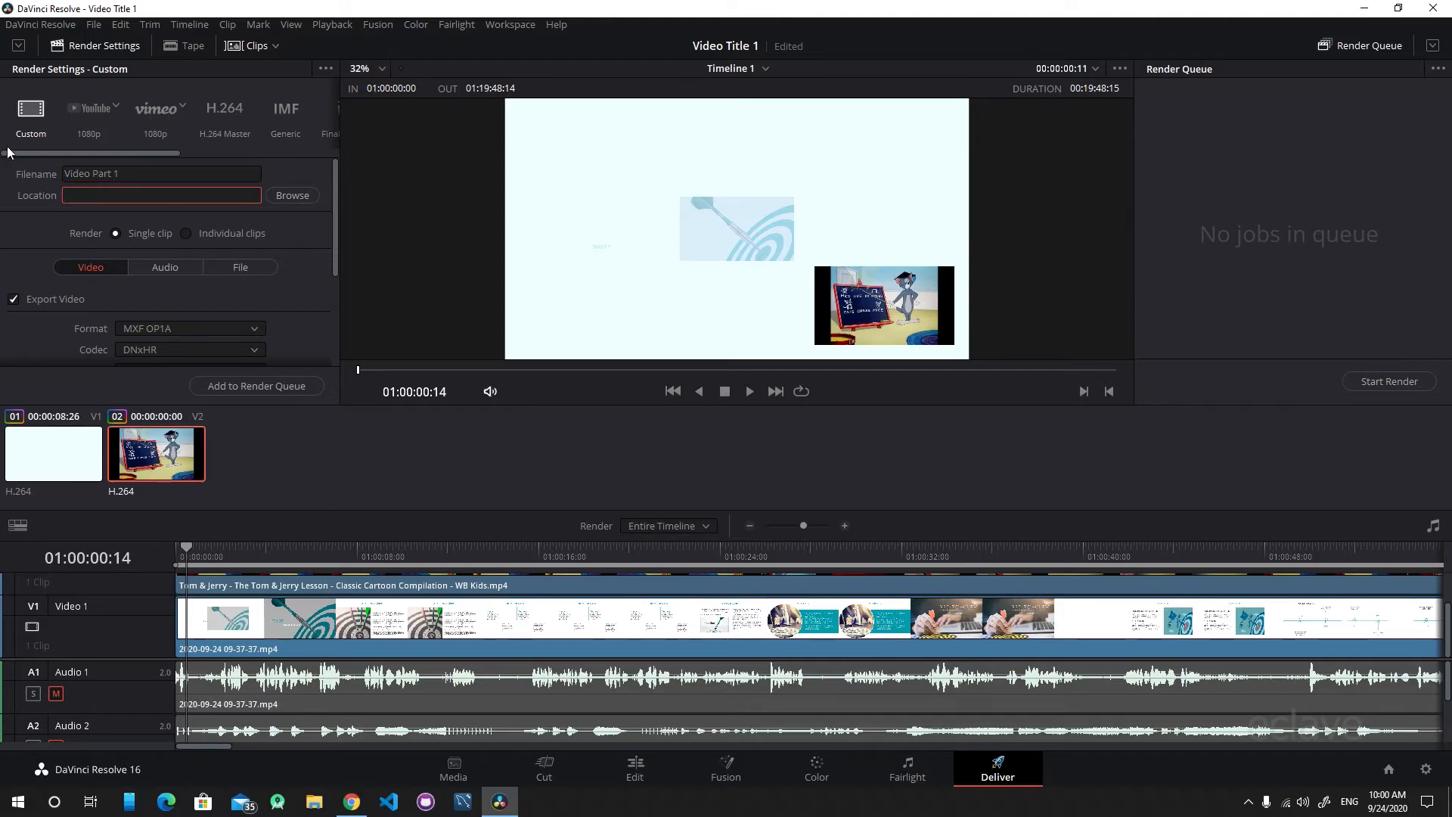
left_click(293, 195)
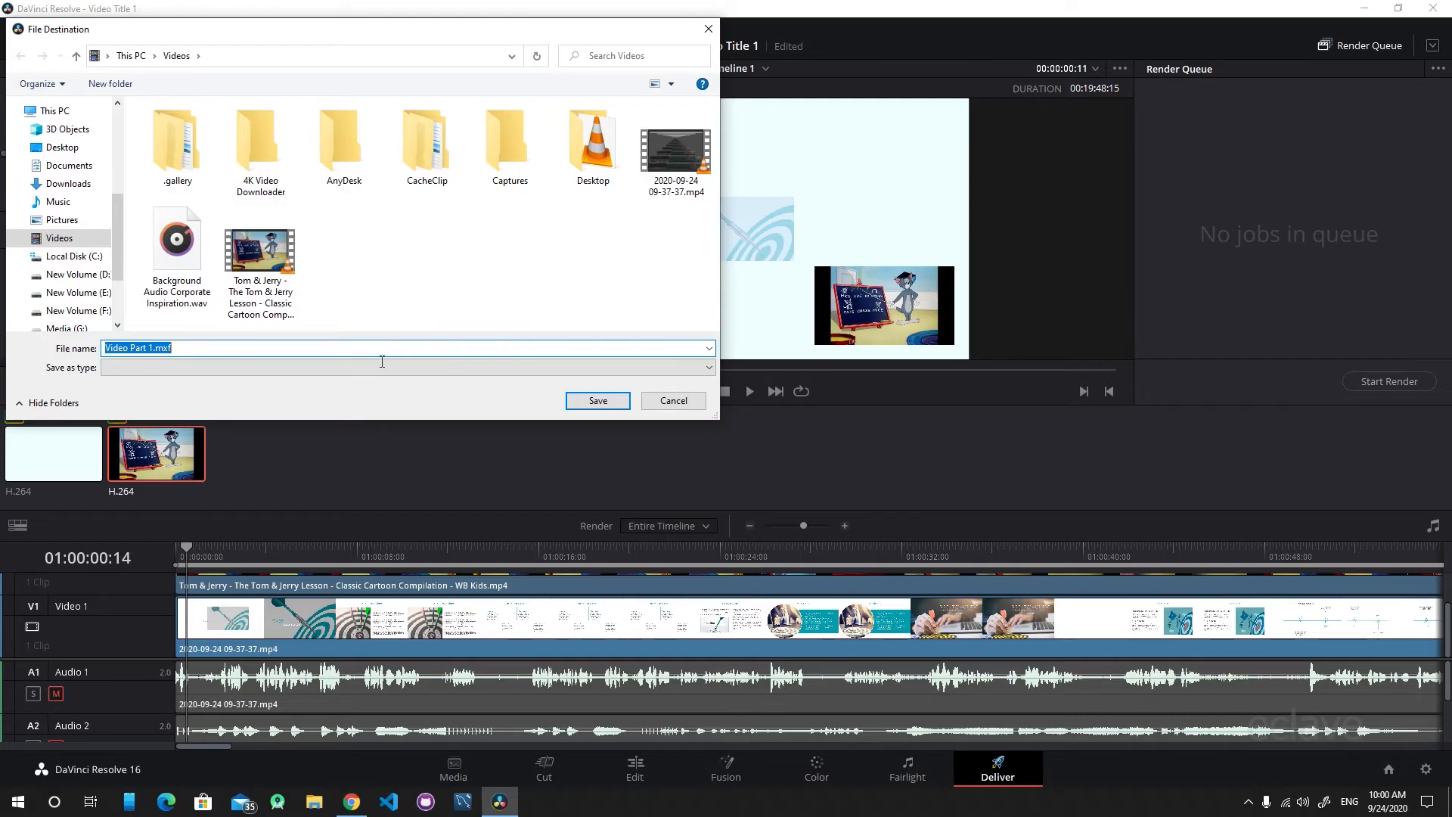
left_click(598, 400)
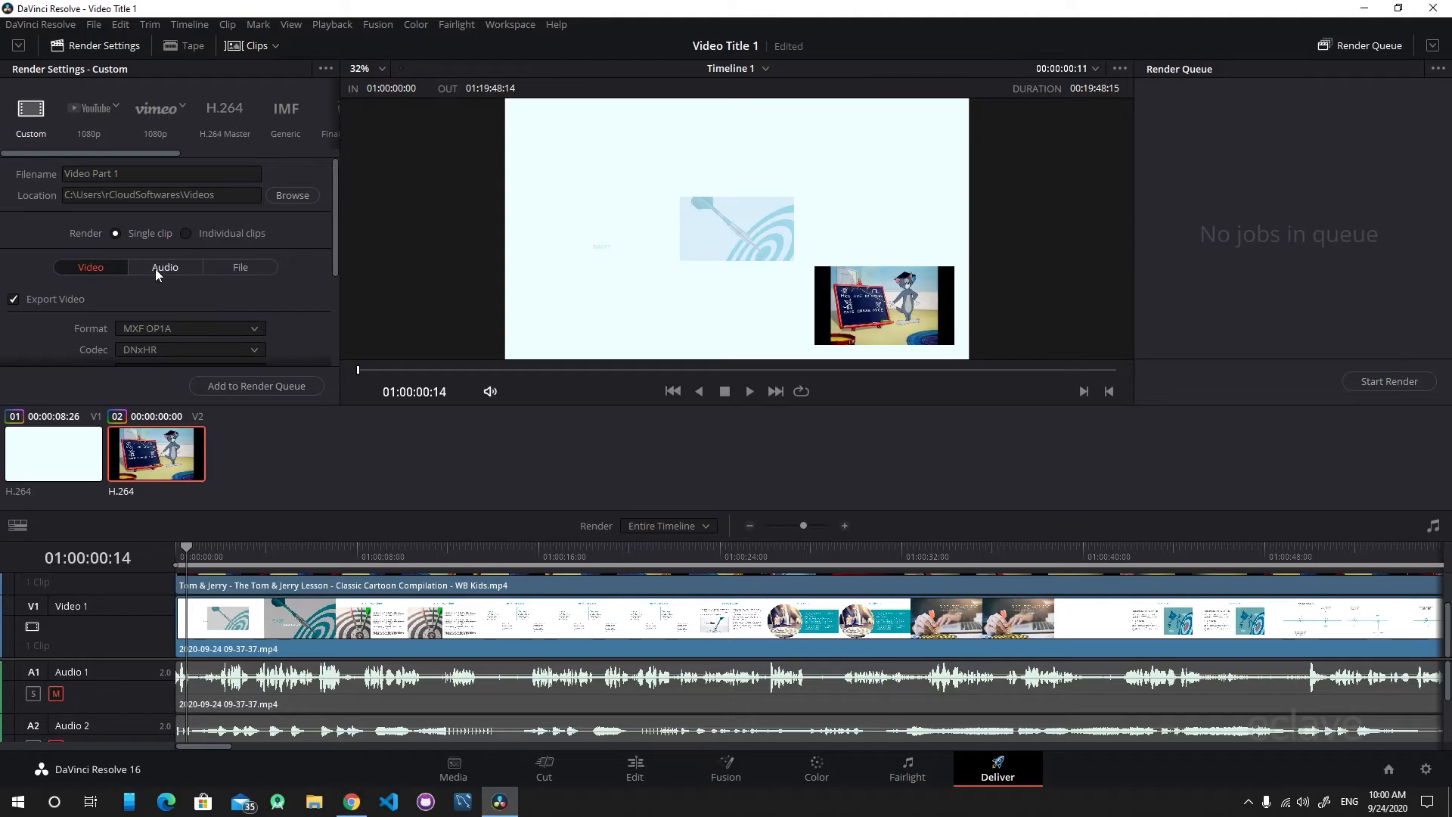
- Set the video export format to MP4
scroll(156, 268, "down", 1)
left_click(204, 283)
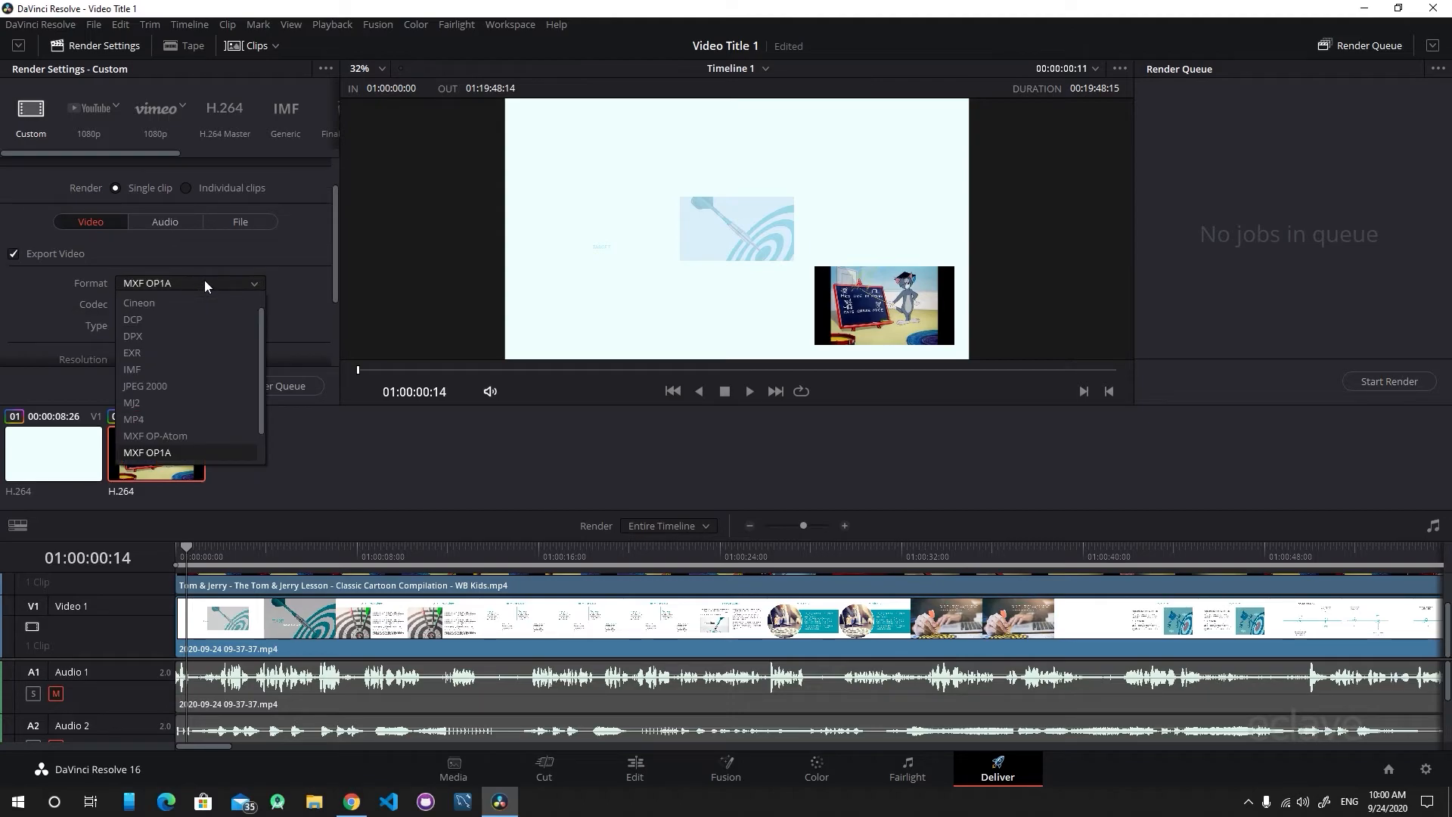
left_click(198, 418)
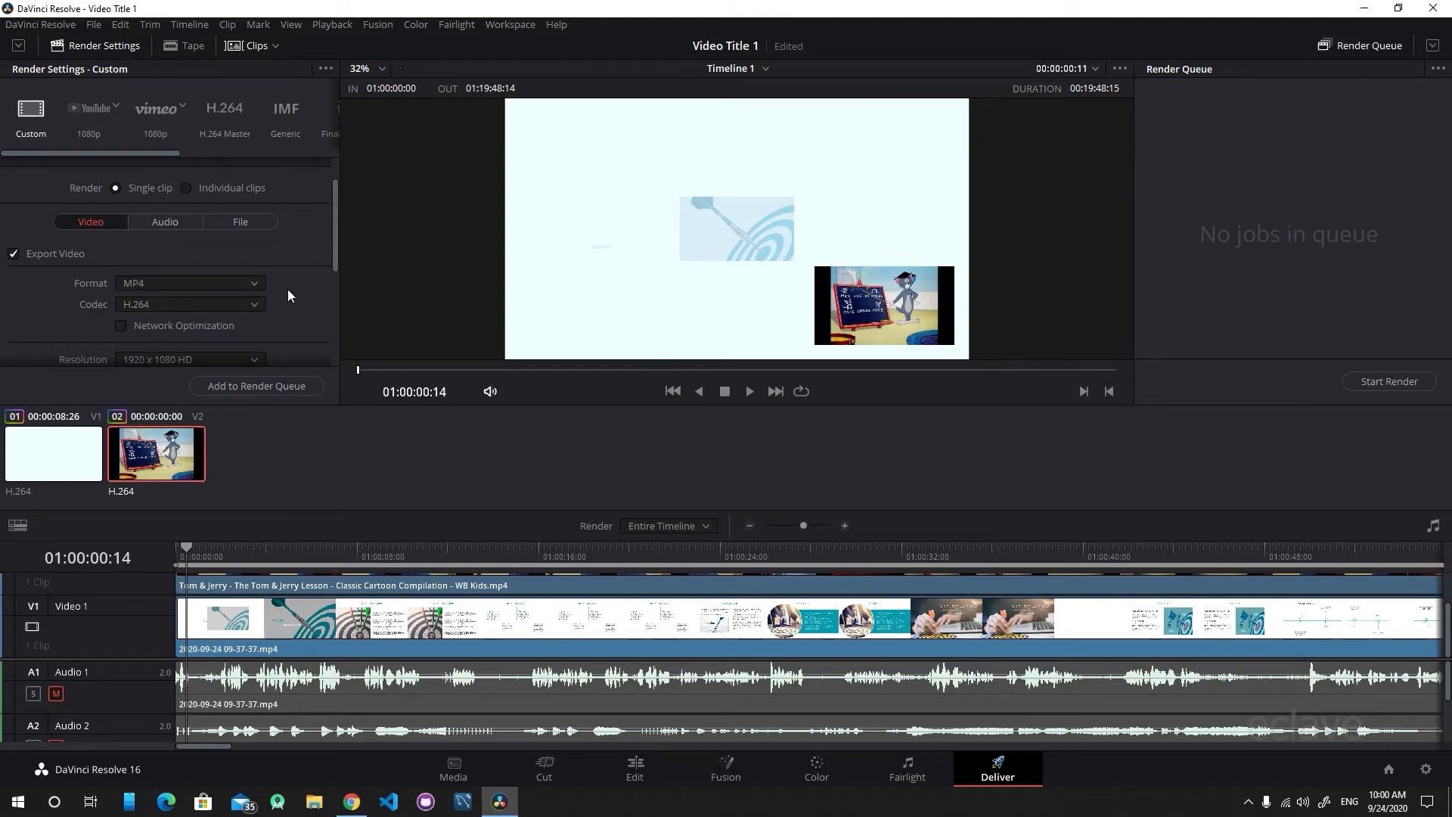
- Enable Network Optimization for the H.264 video export
scroll(288, 295, "down", 1)
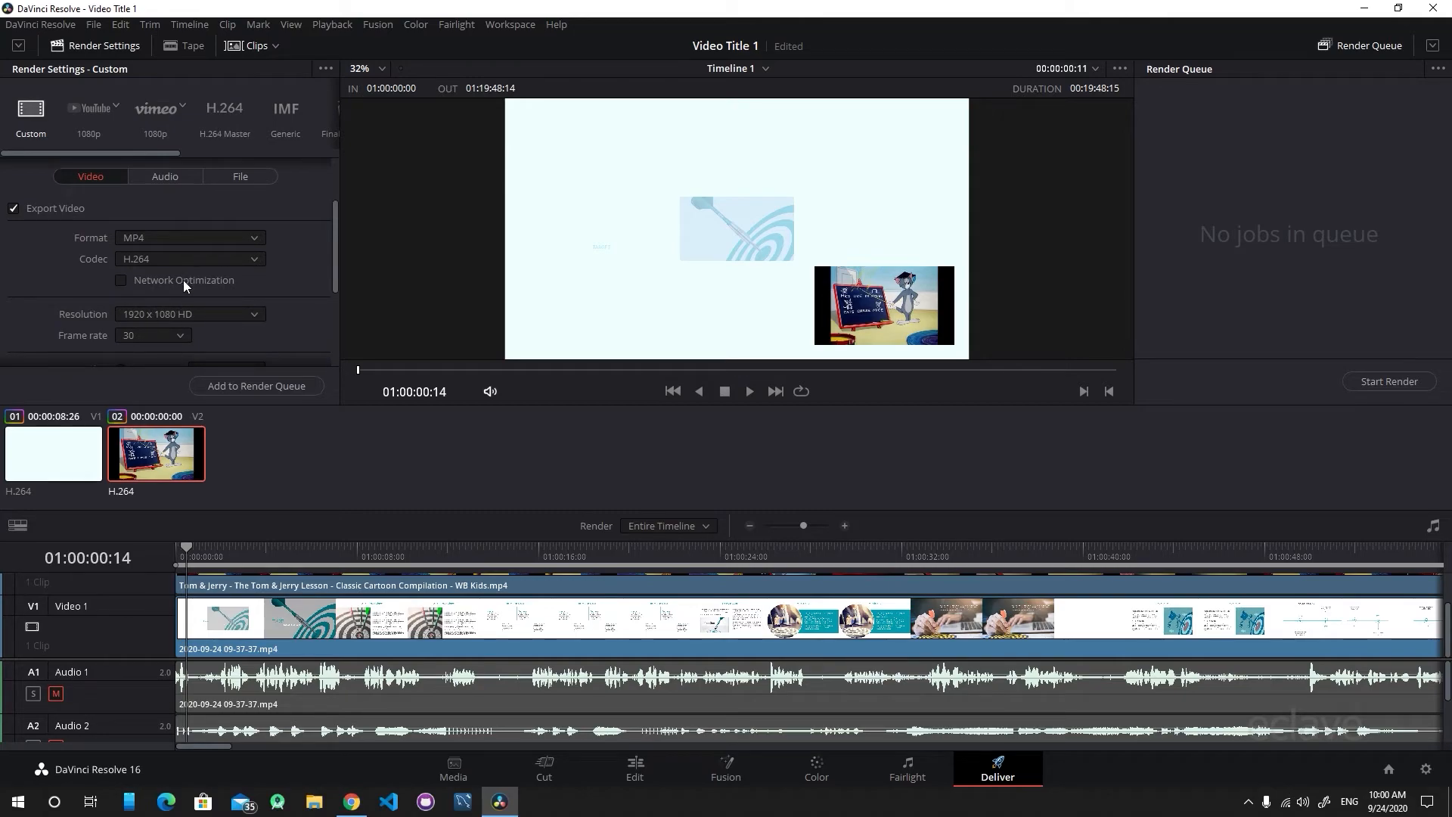
left_click(221, 280)
scroll(285, 299, "down", 1)
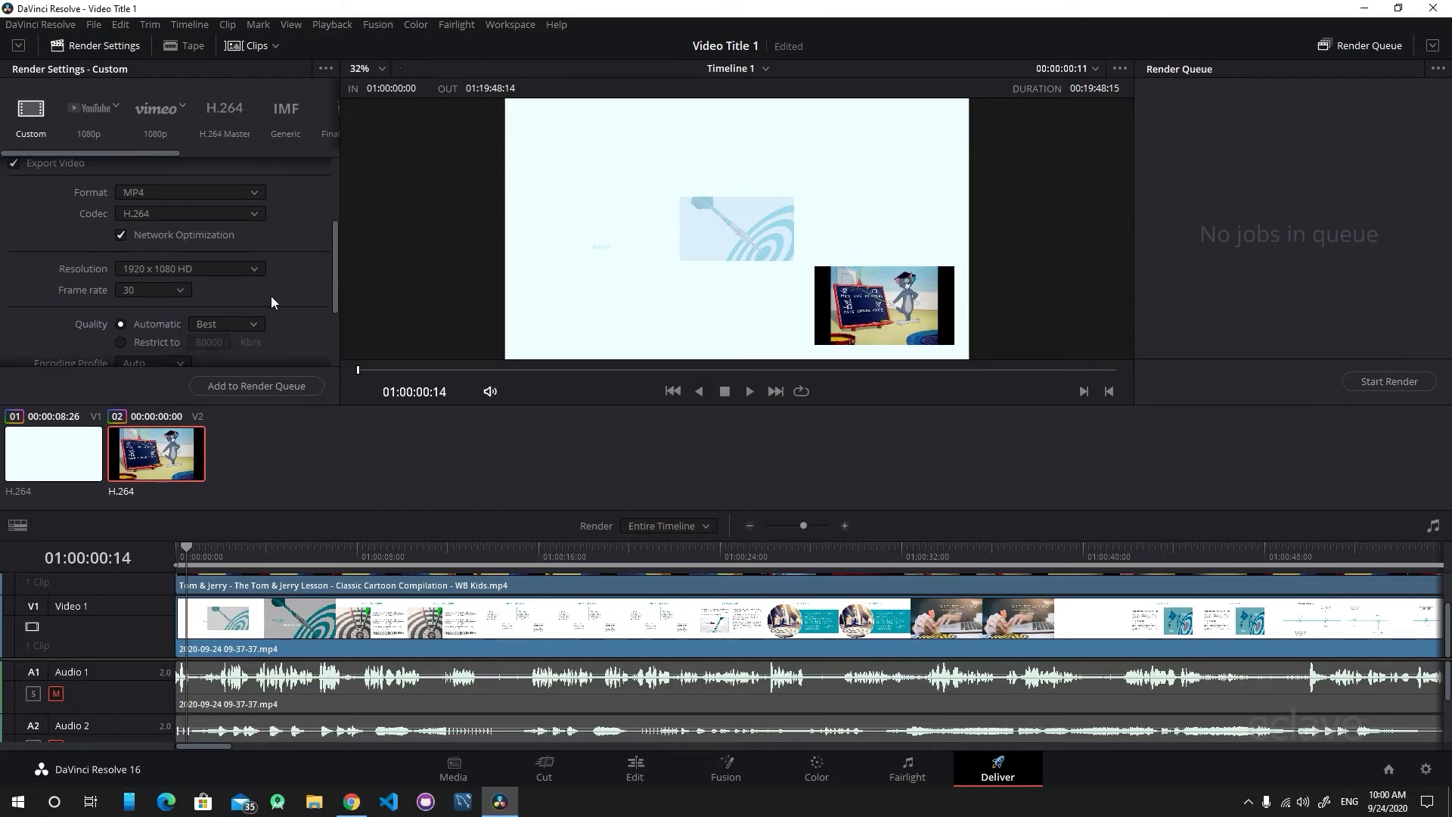
- Review the remaining video render settings, then examine the audio and file settings for the export
scroll(297, 279, "down", 3)
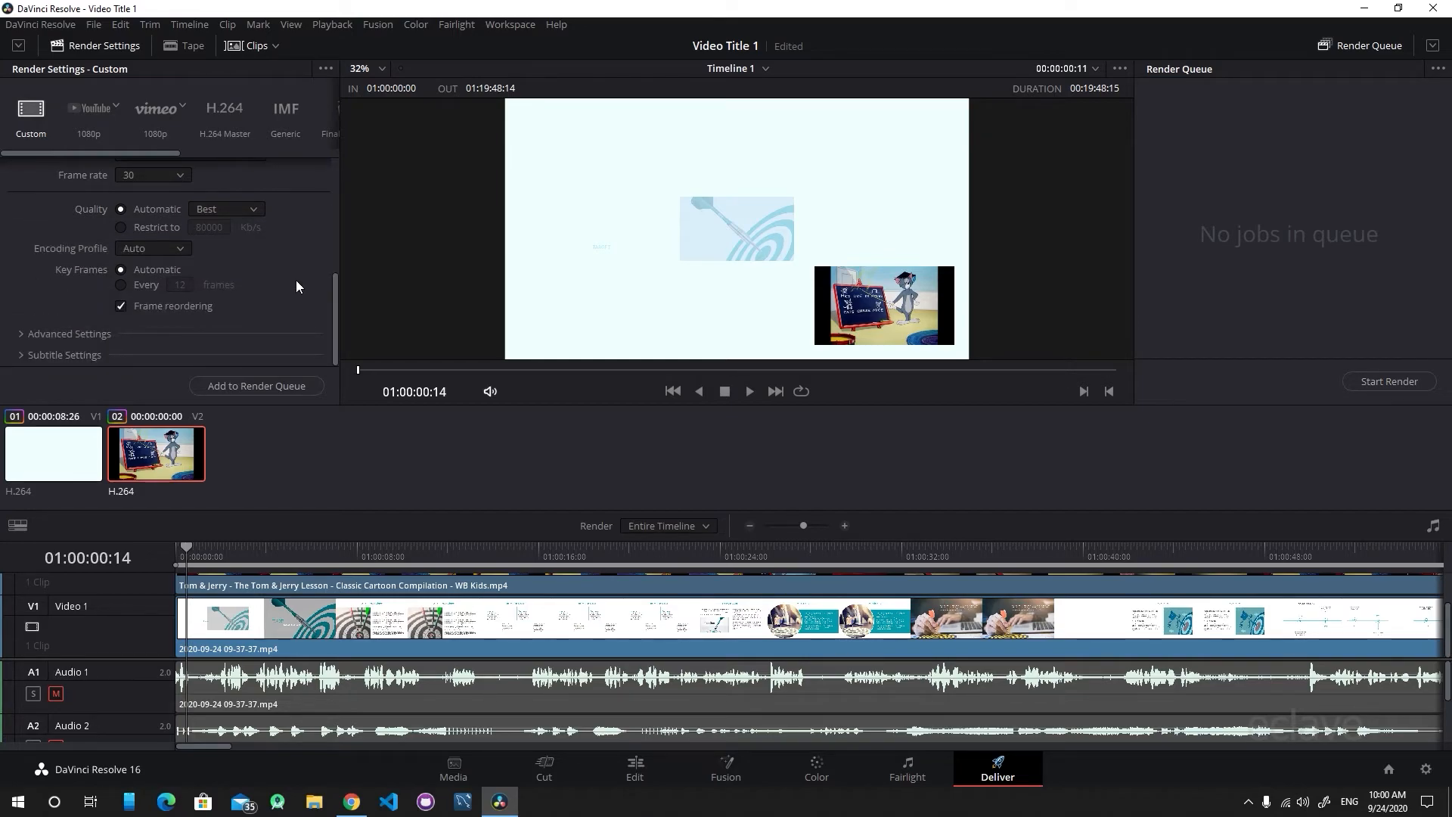
scroll(297, 280, "up", 5)
left_click(191, 267)
scroll(254, 302, "down", 3)
scroll(214, 283, "up", 3)
left_click(230, 265)
scroll(248, 293, "down", 2)
scroll(261, 309, "down", 2)
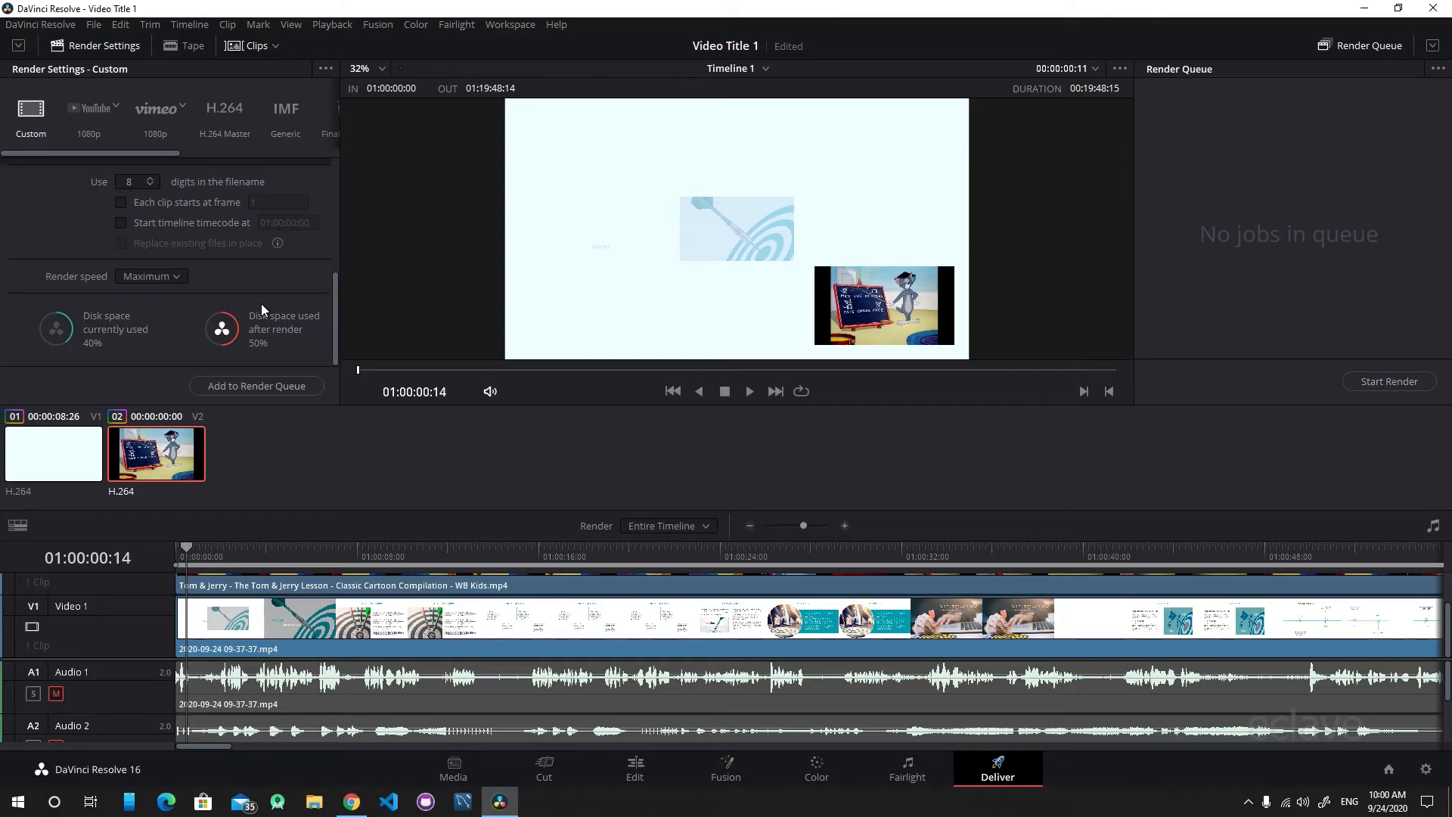
scroll(261, 302, "up", 5)
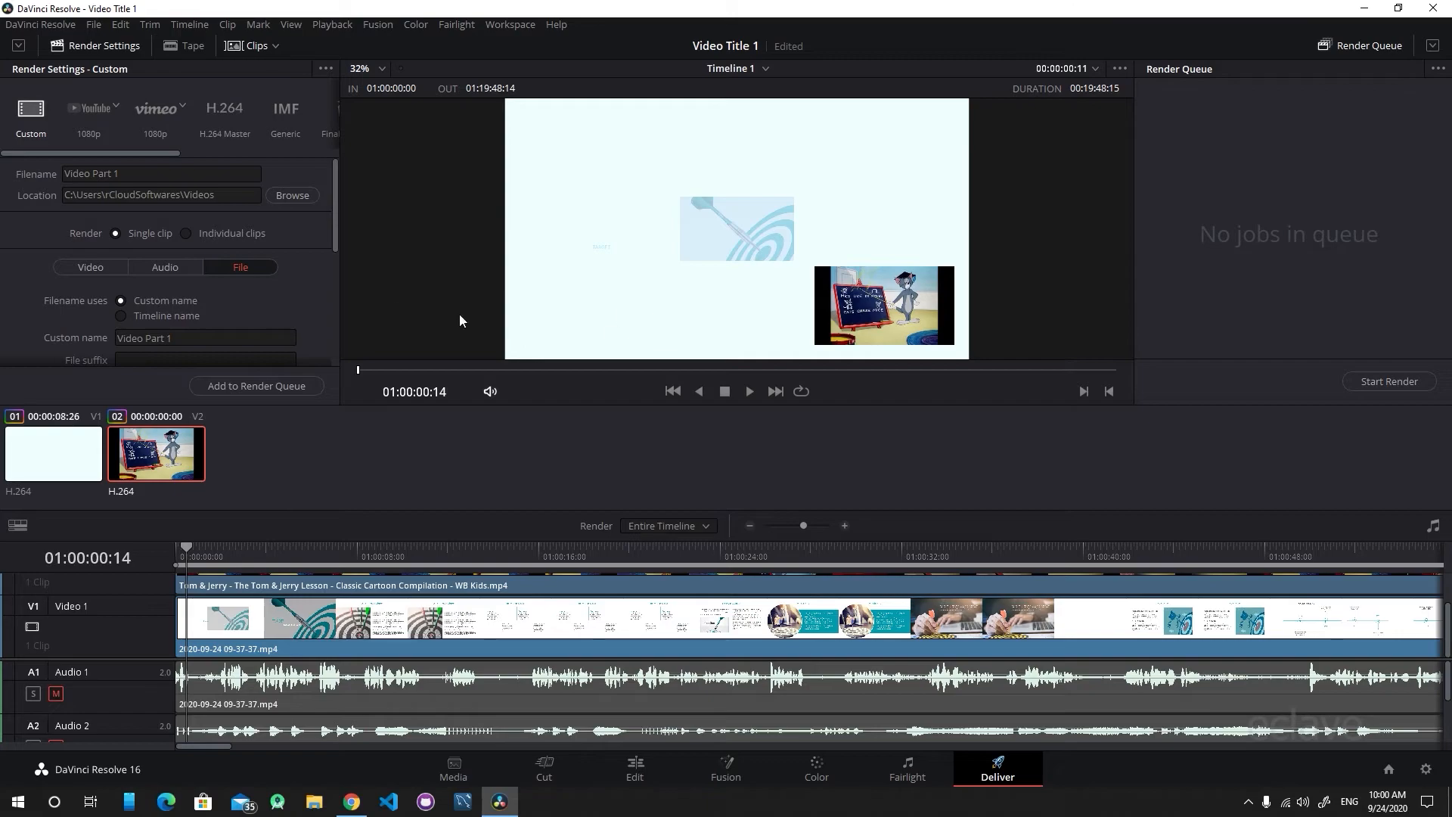
- Add the Video Part 1 export to the render queue and start rendering it
left_click(295, 384)
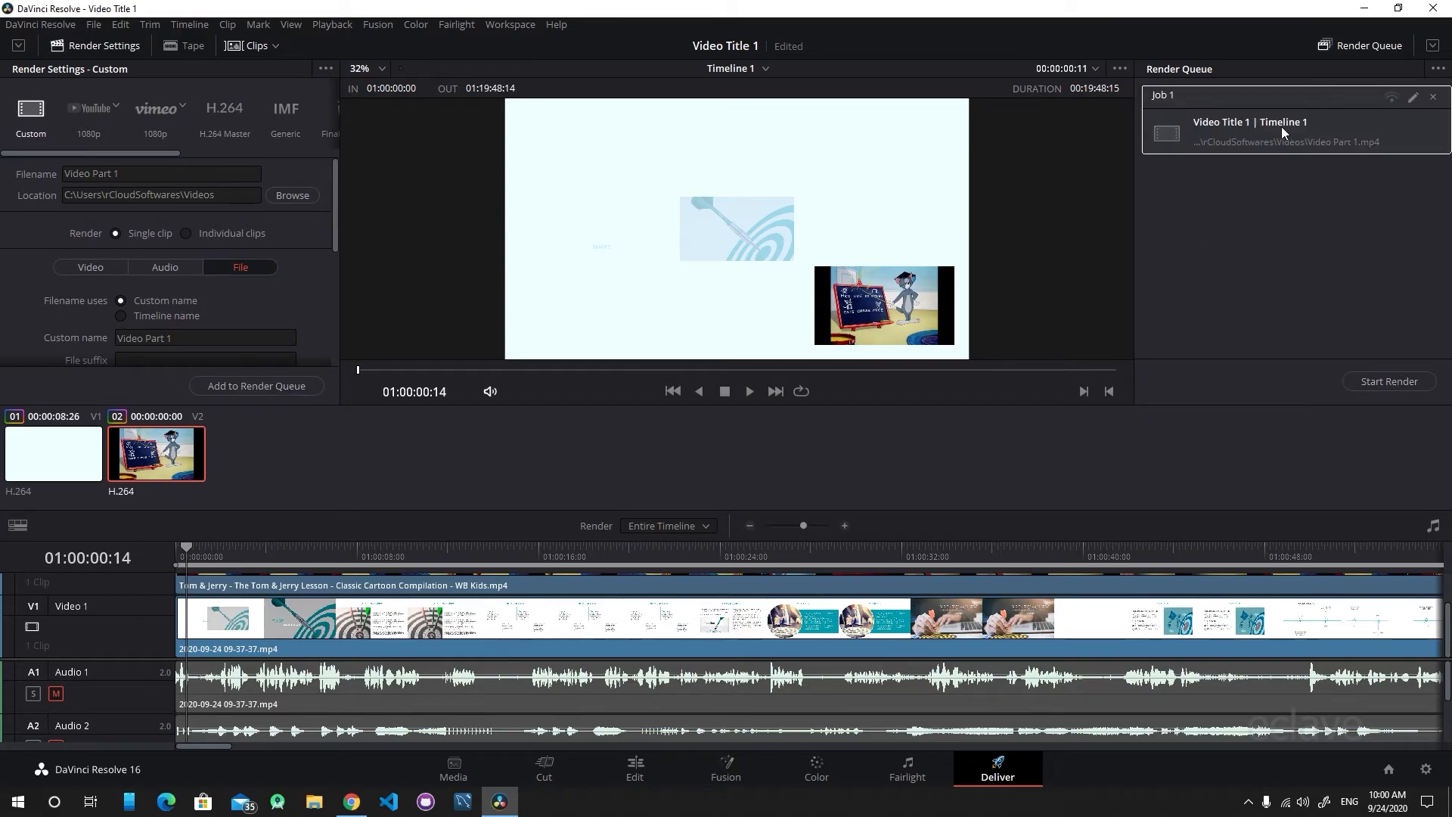
left_click(1407, 381)
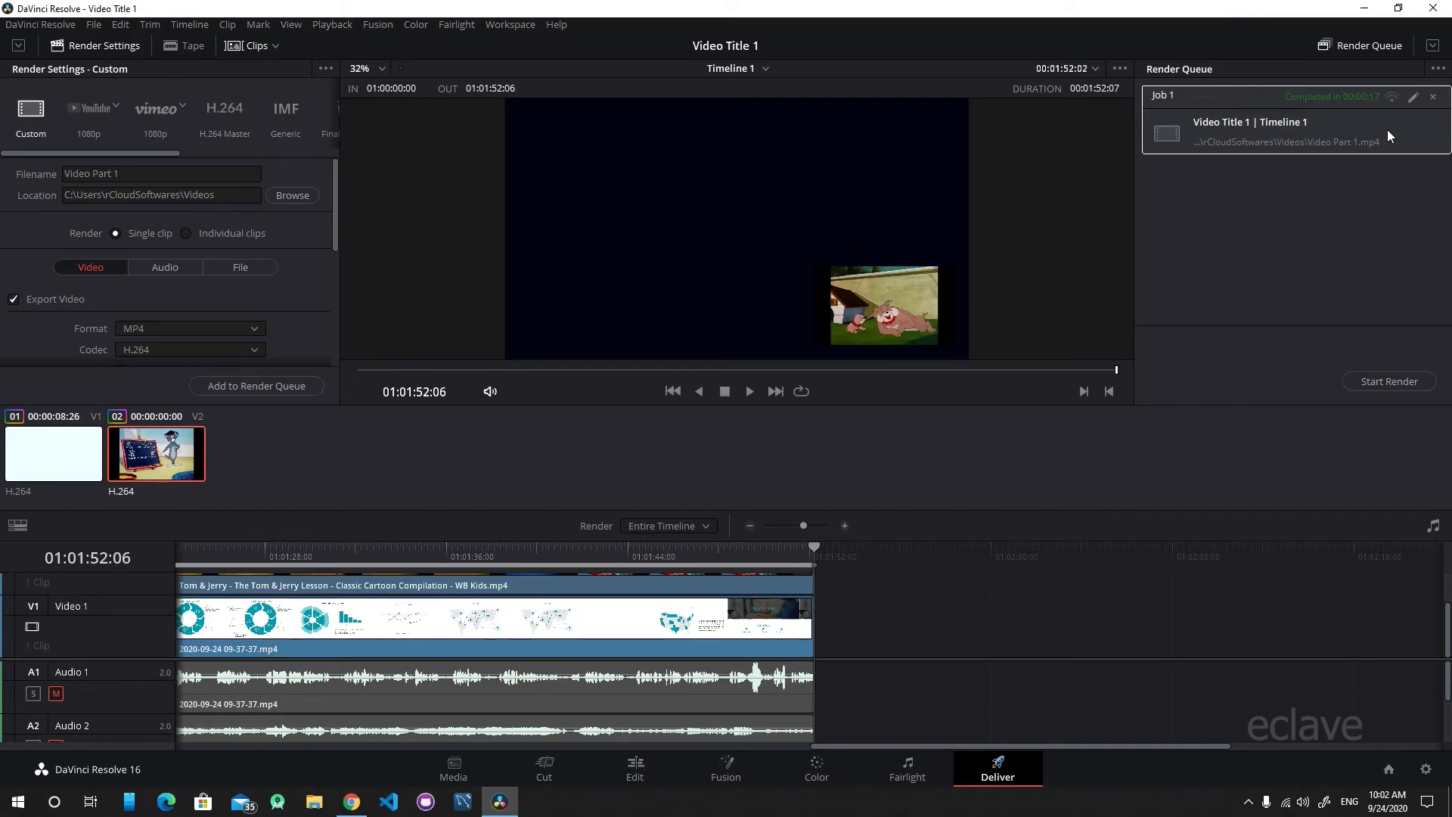
- Reveal the finished render job's file in its folder and play Video Part 1.mp4 full screen to check it
right_click(1258, 142)
left_click(1305, 168)
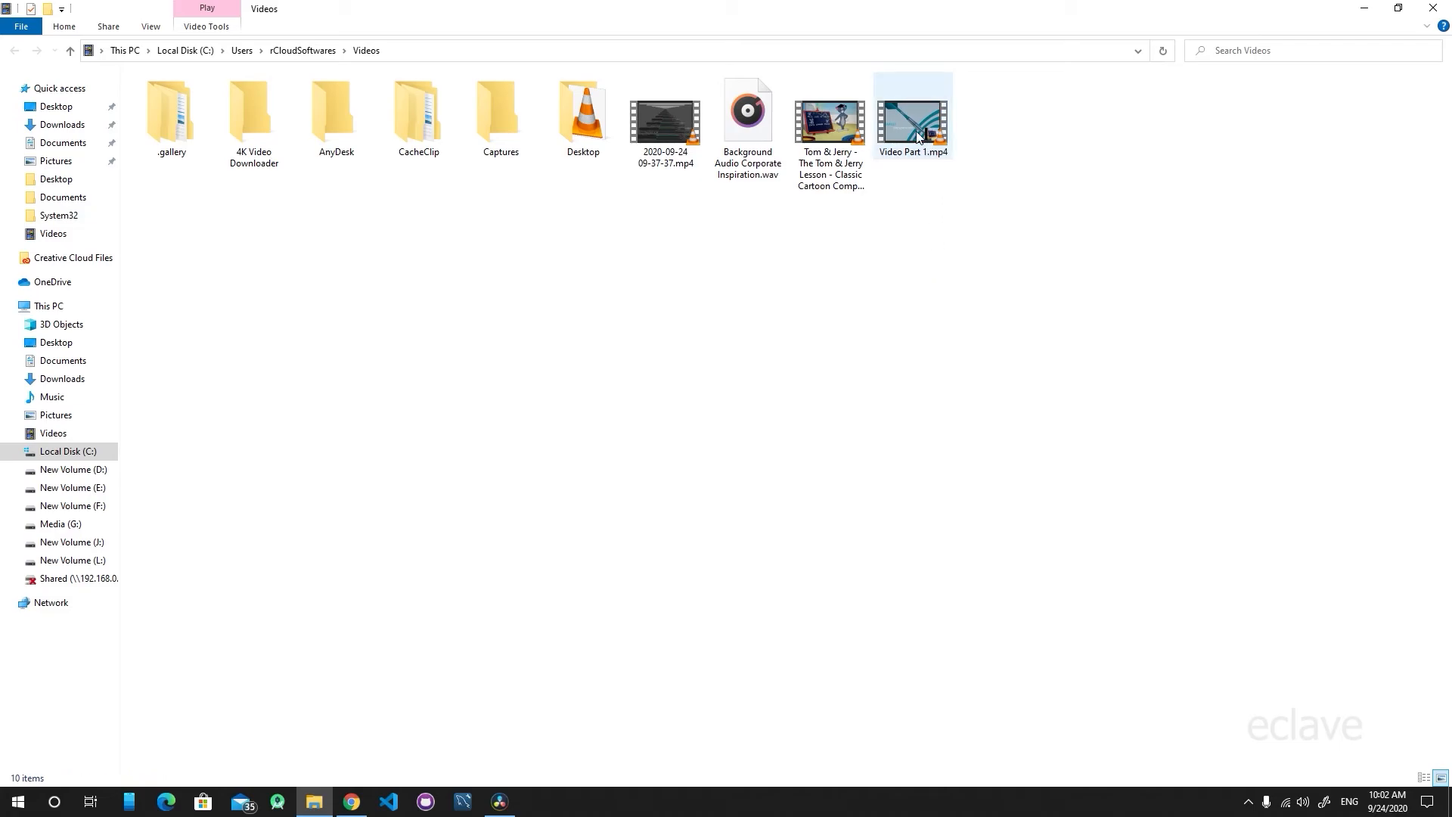
left_click(920, 137)
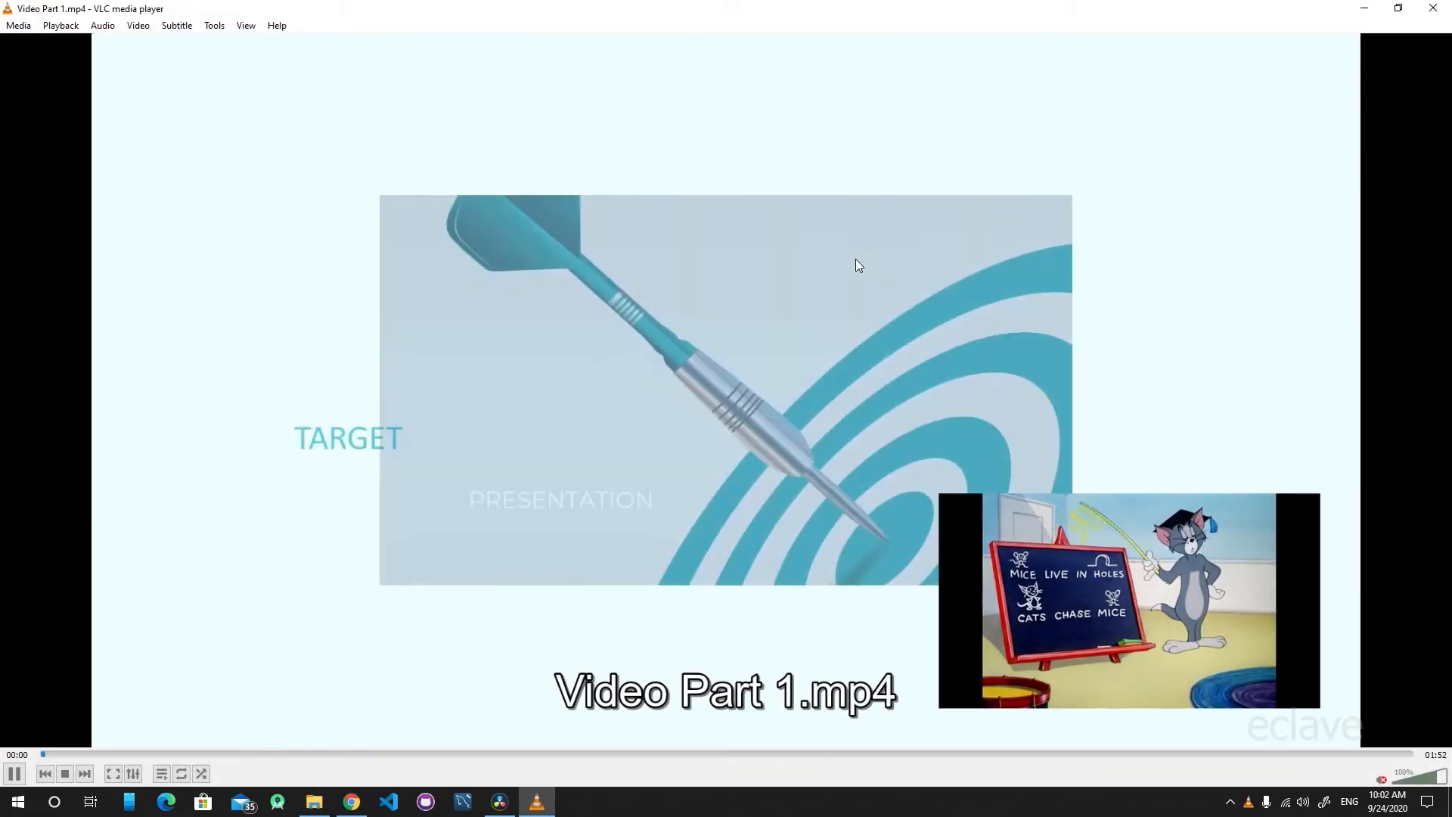
double_click(856, 258)
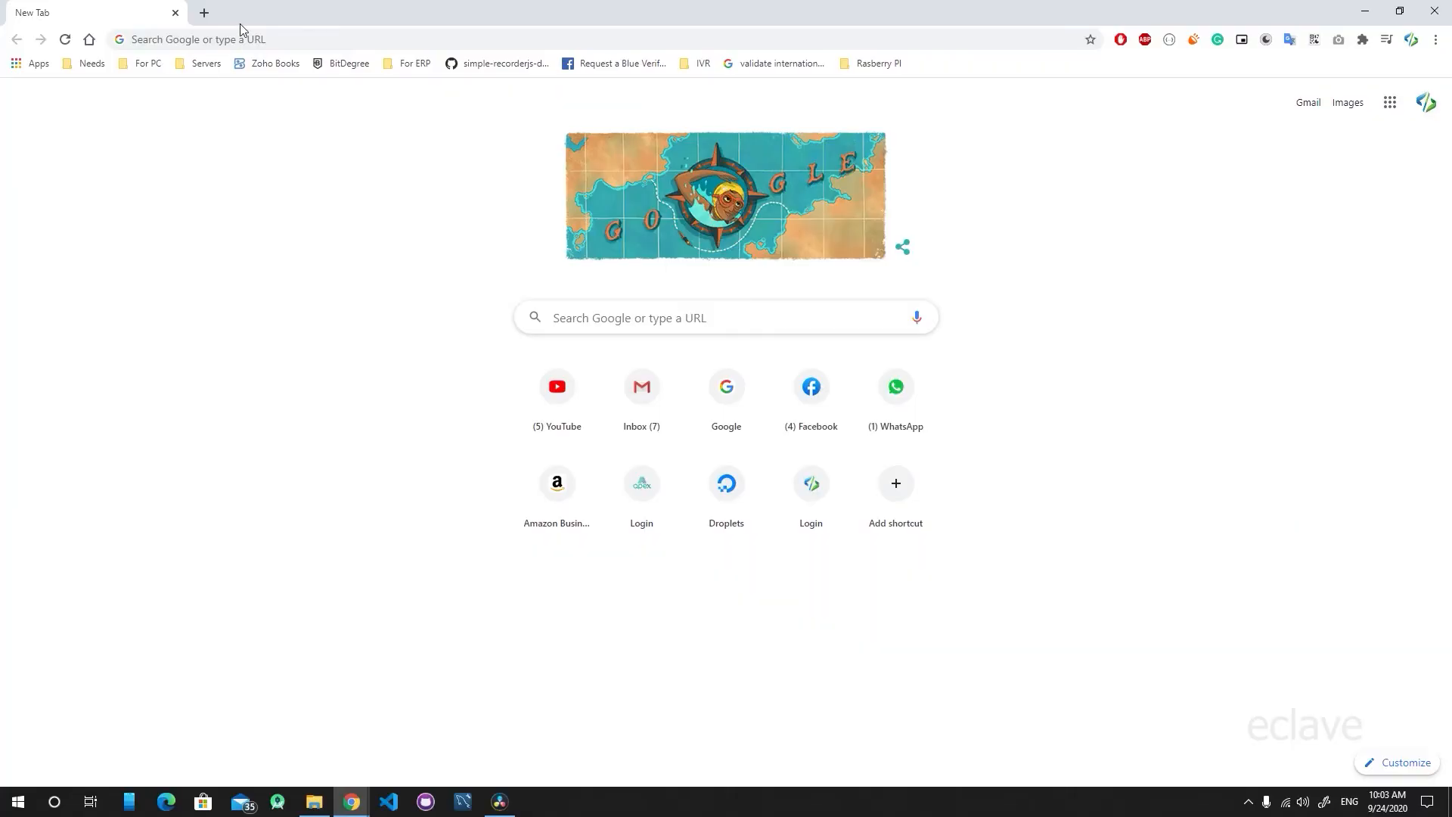
- Switch to Chrome and load drive.google.com
left_click(253, 39)
type("drive.google.com")
key("Return")
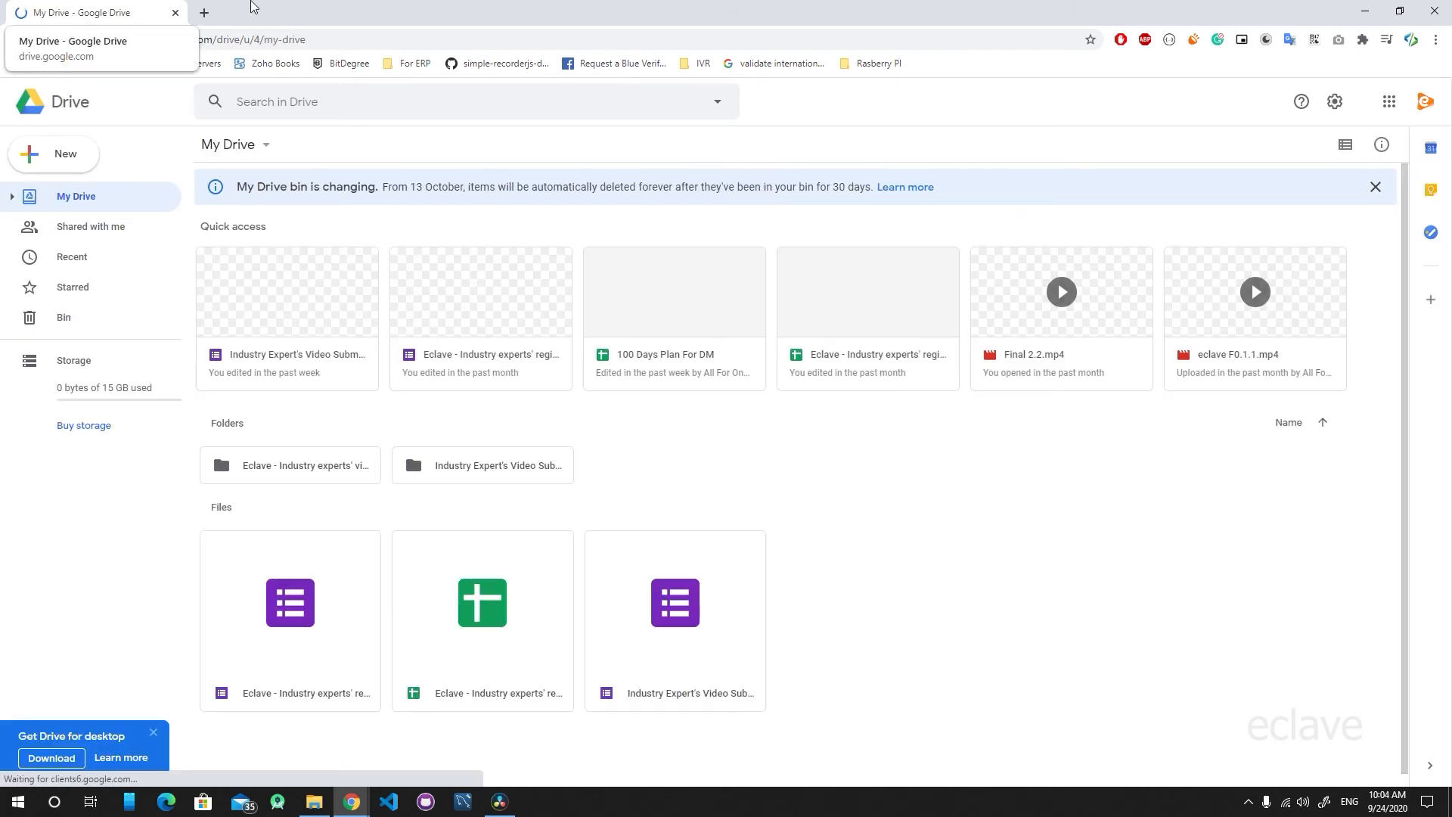
- Create a new folder named Test Video in My Drive
right_click(773, 452)
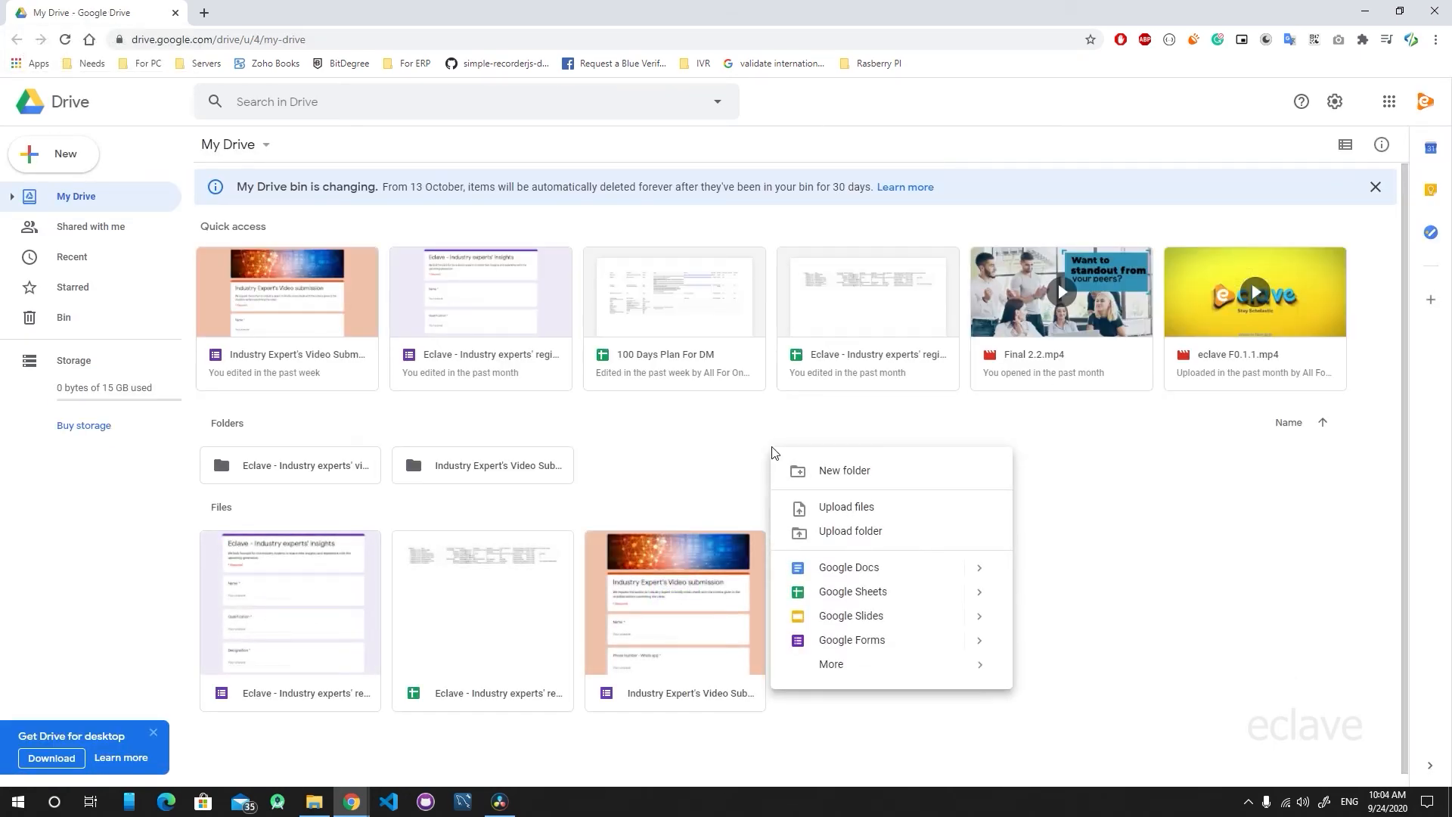
left_click(872, 466)
type("Test Vide")
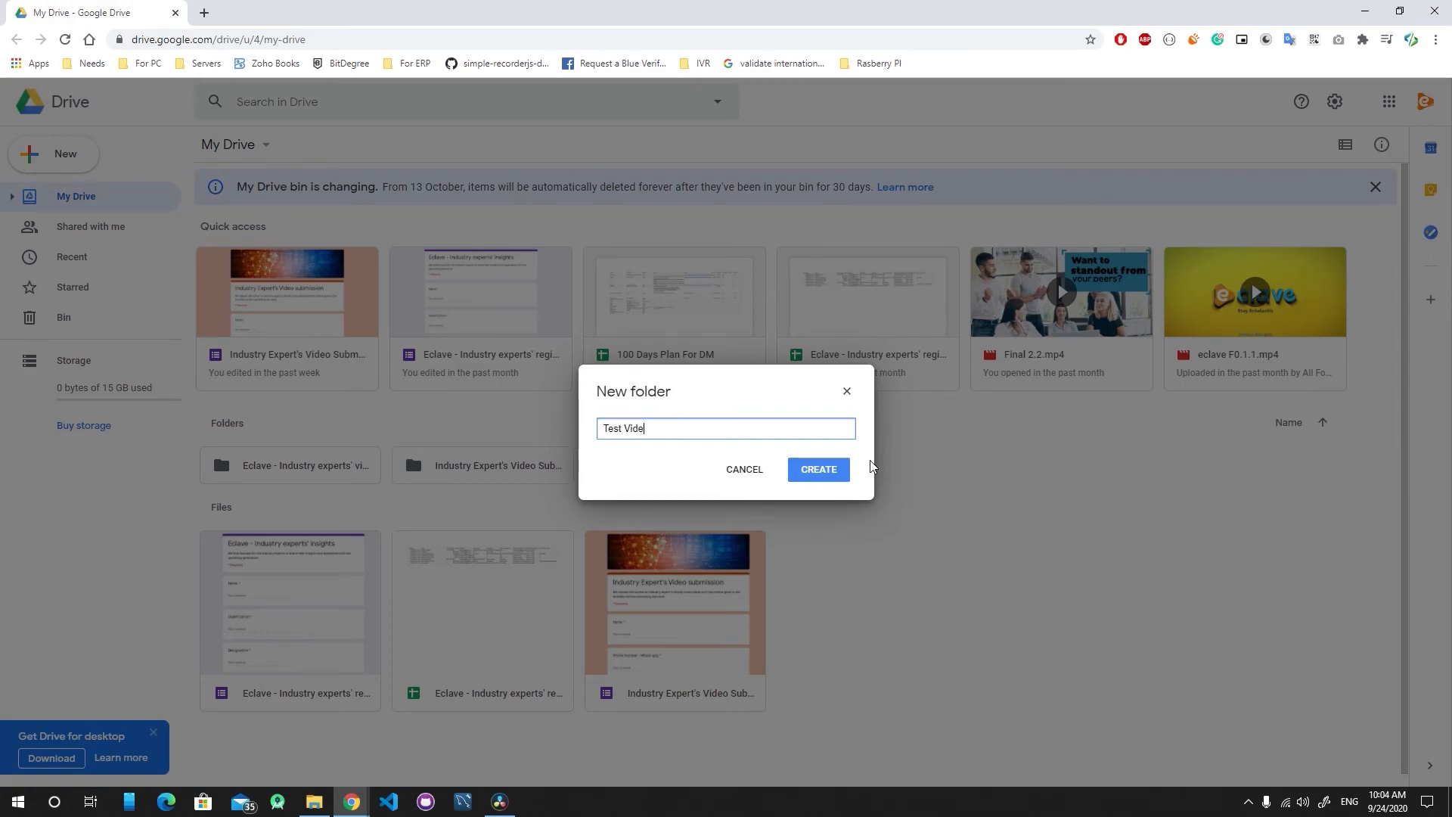
type("o")
key("Return")
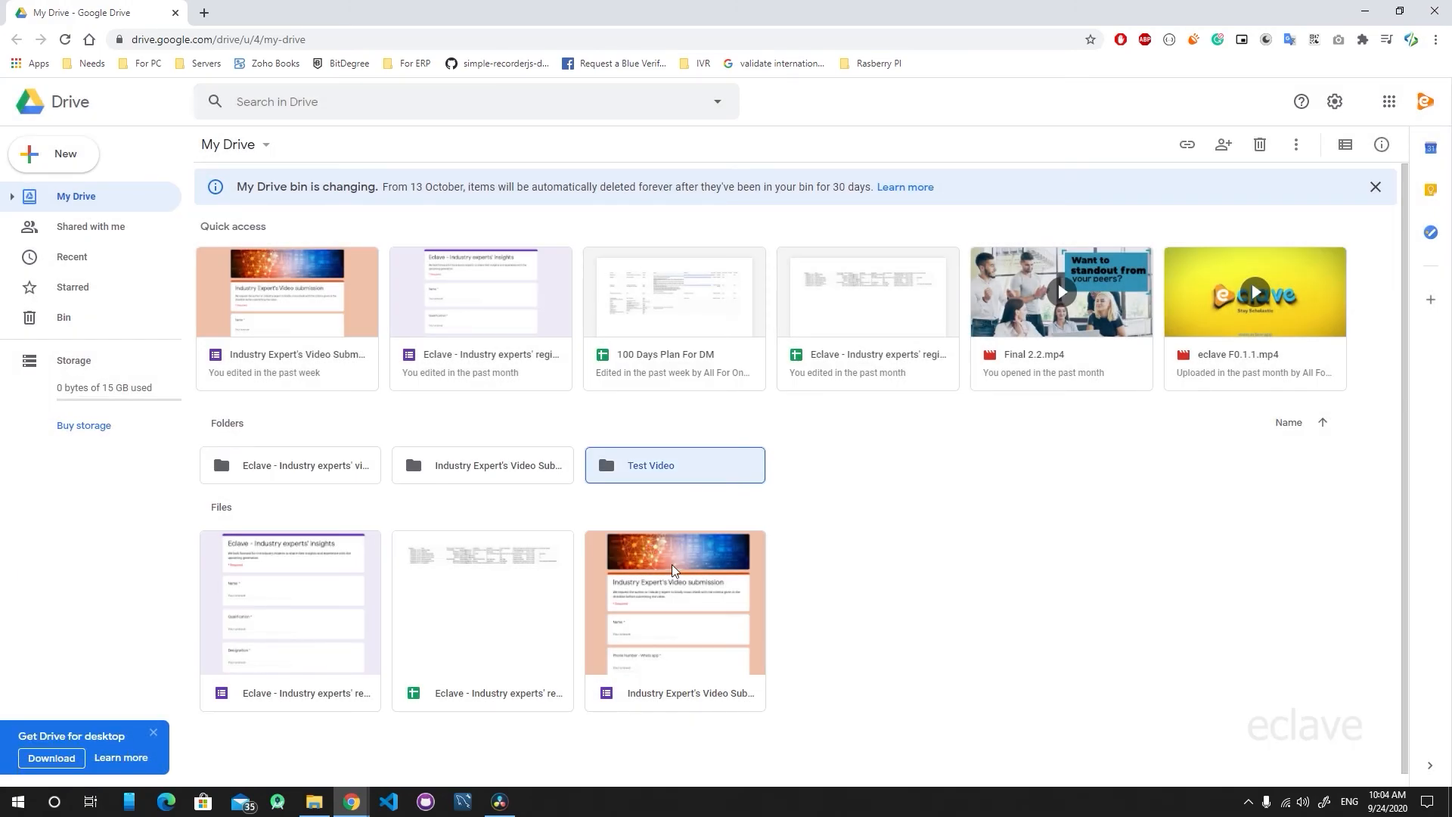
- Upload Video Part 1.mp4 from the computer's Videos folder into the Test Video folder
double_click(752, 481)
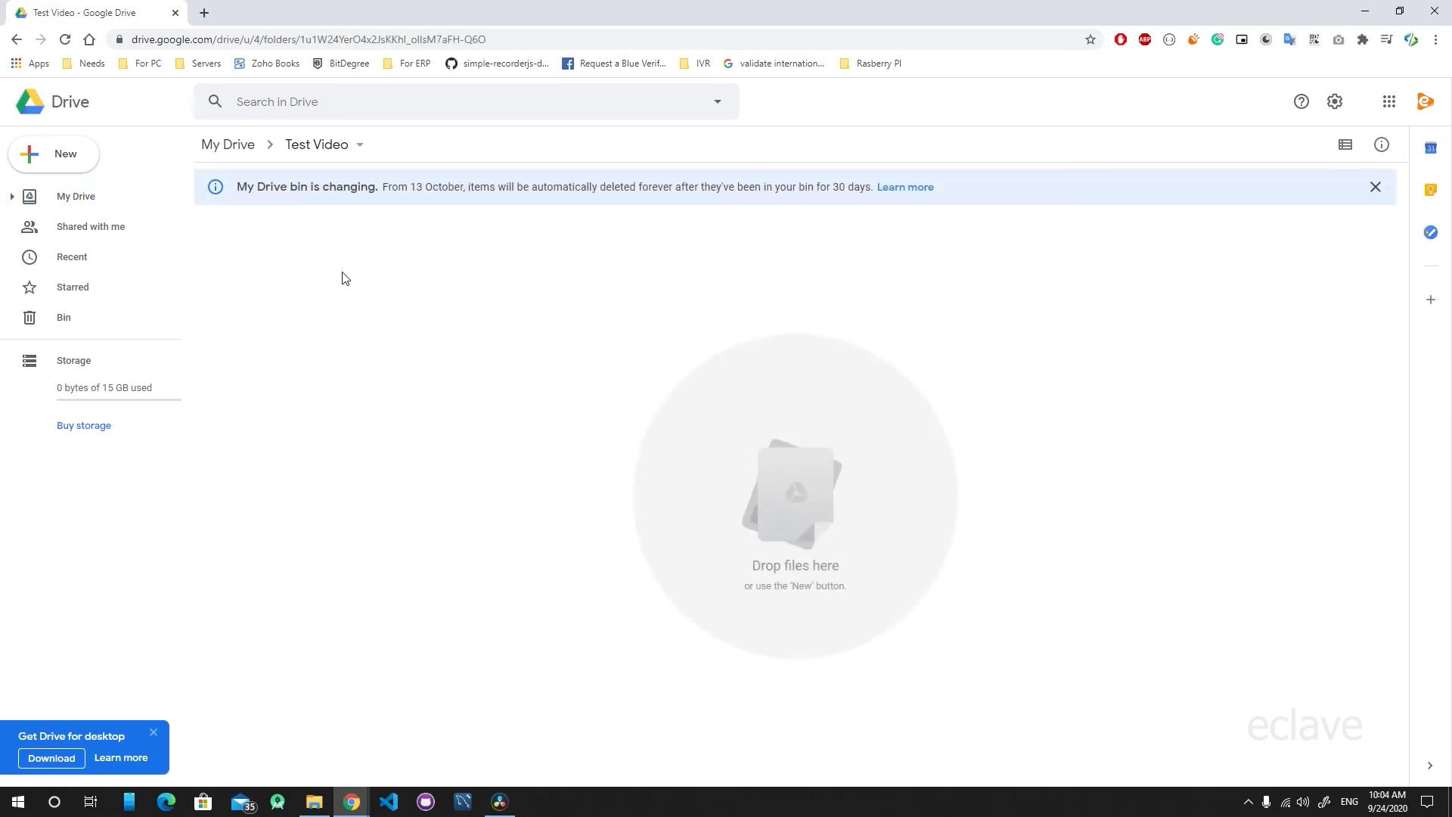
left_click(65, 155)
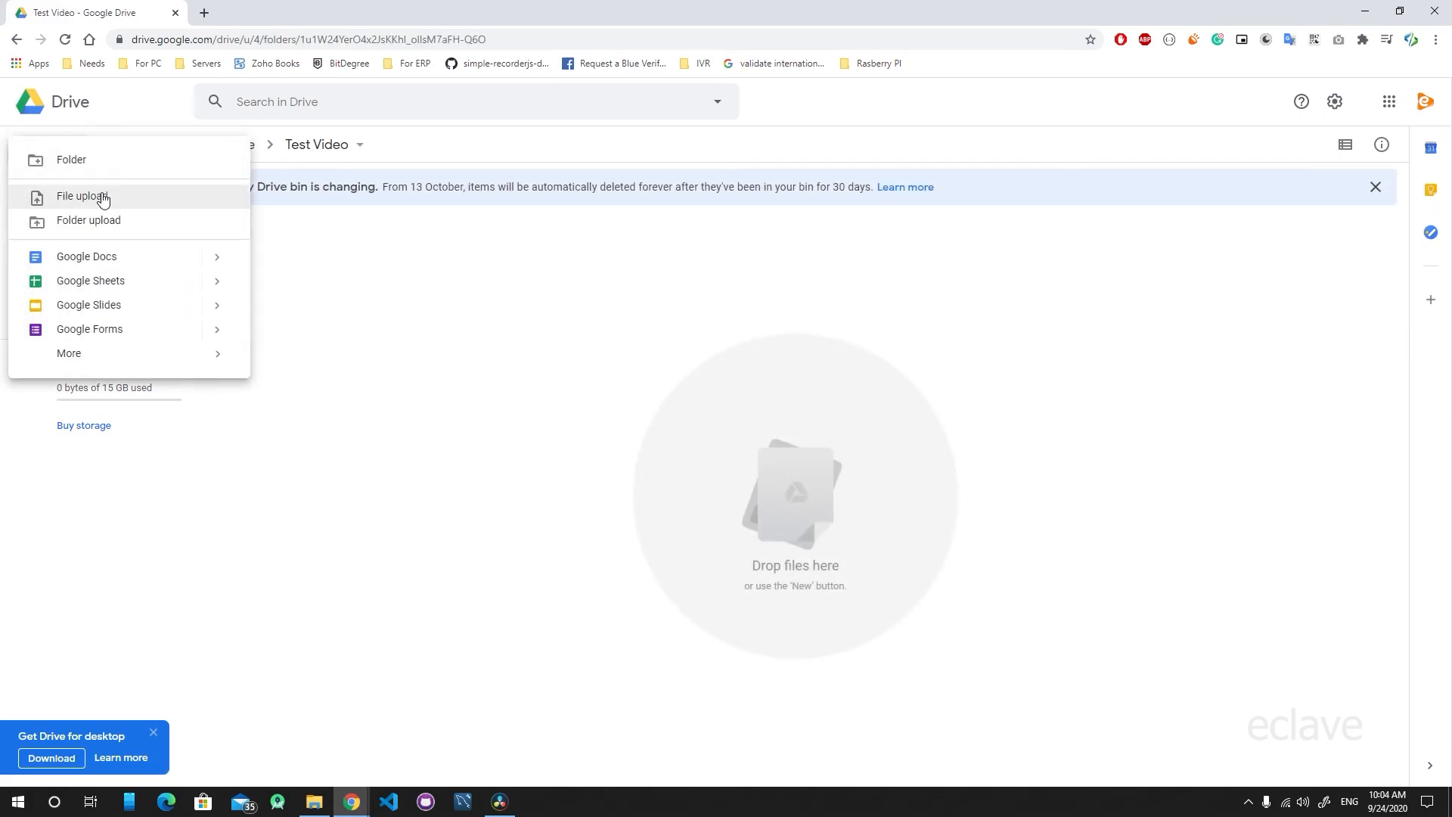
left_click(100, 195)
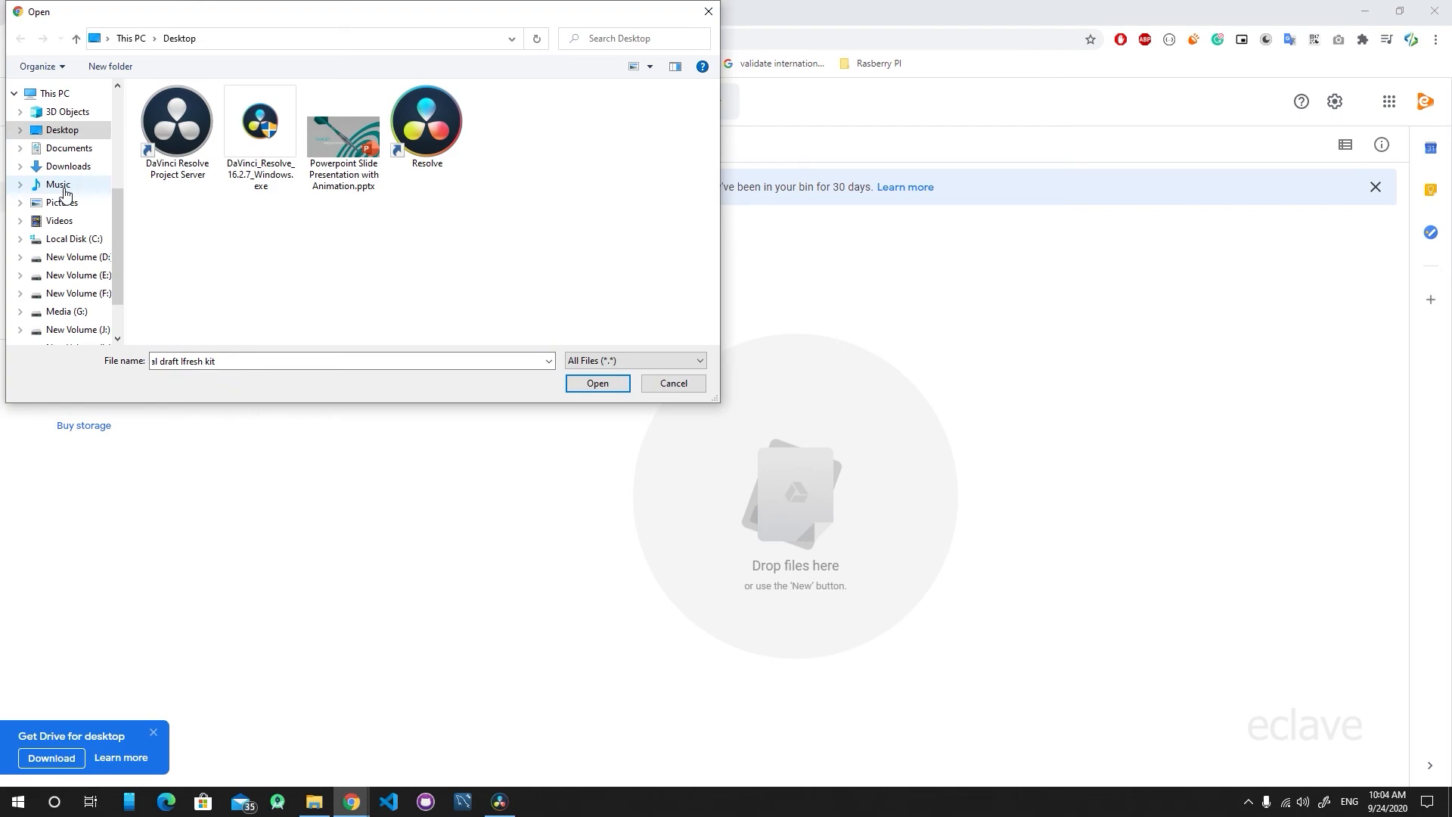
left_click(79, 223)
double_click(344, 237)
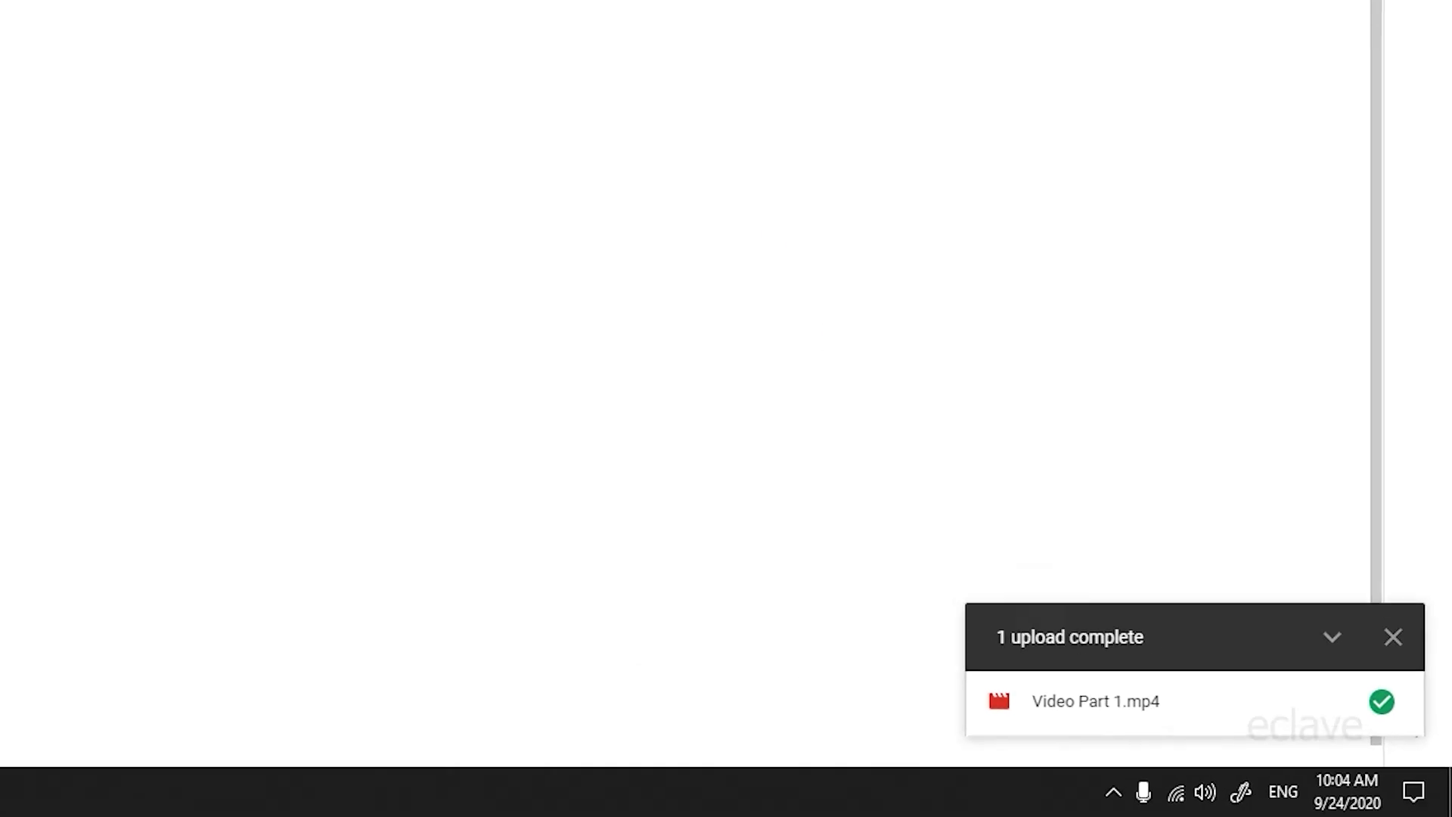
- Share the Test Video folder from My Drive with anyone who has the link, and copy its link
left_click(235, 144)
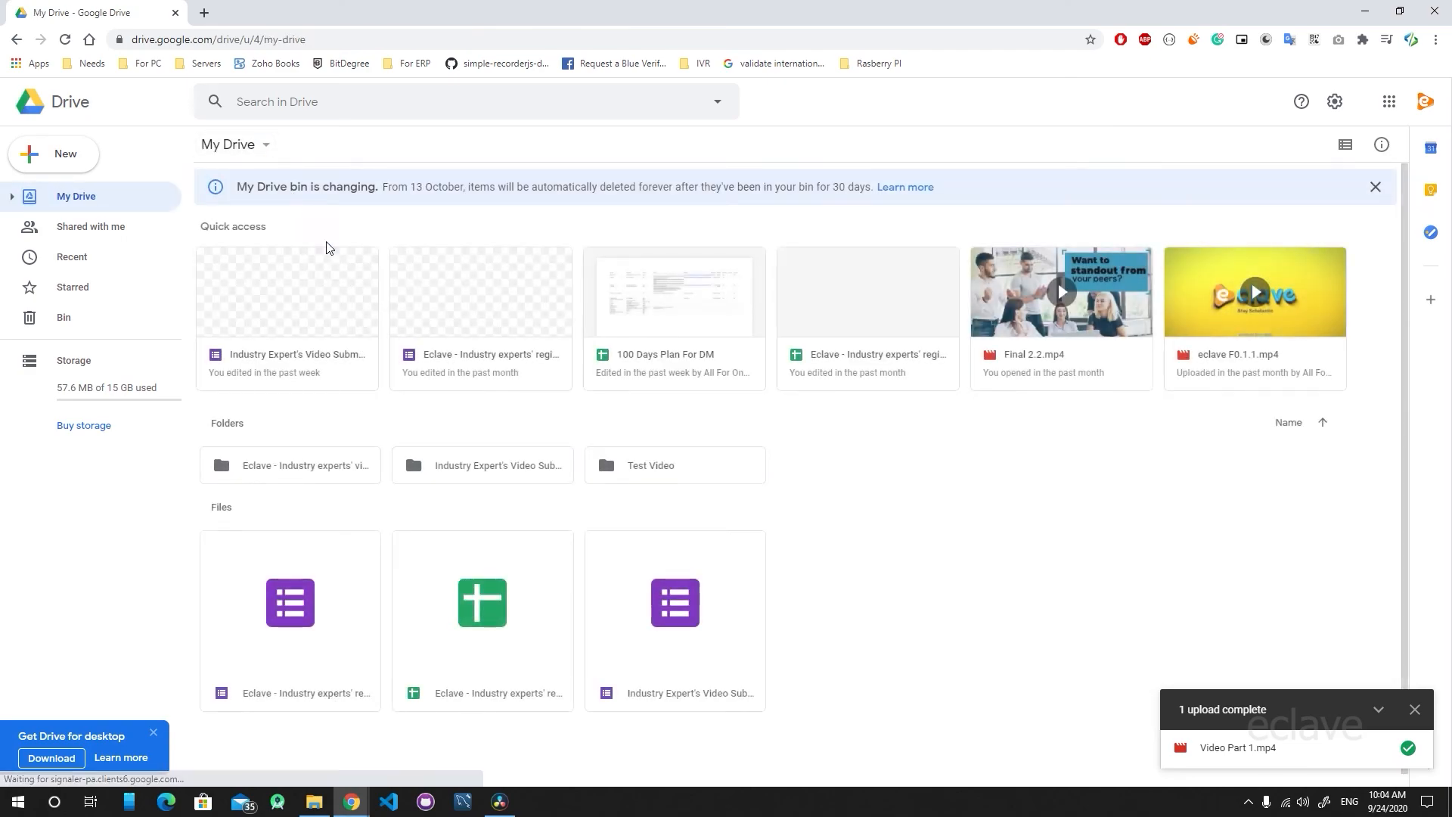
right_click(647, 473)
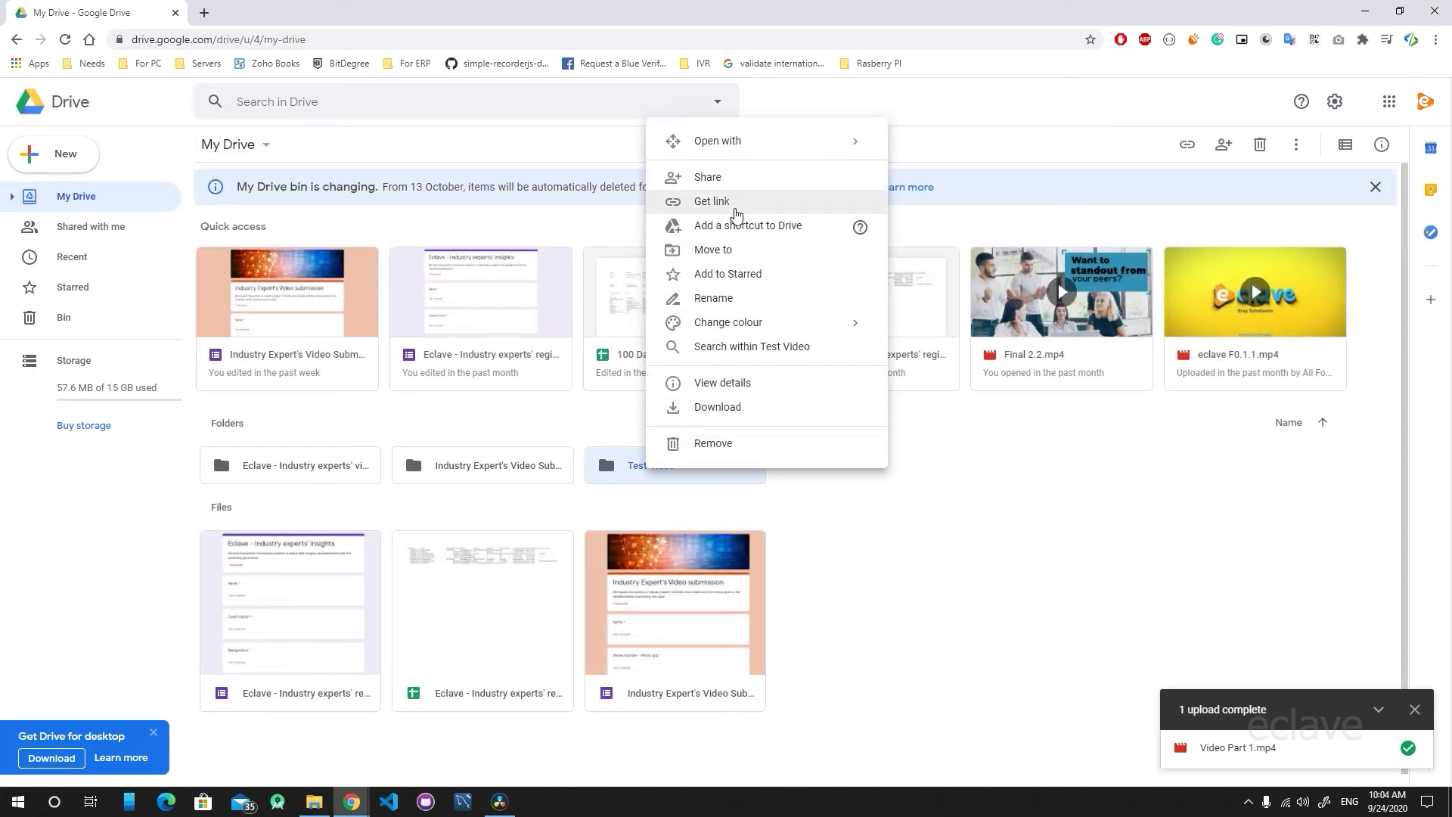
left_click(748, 185)
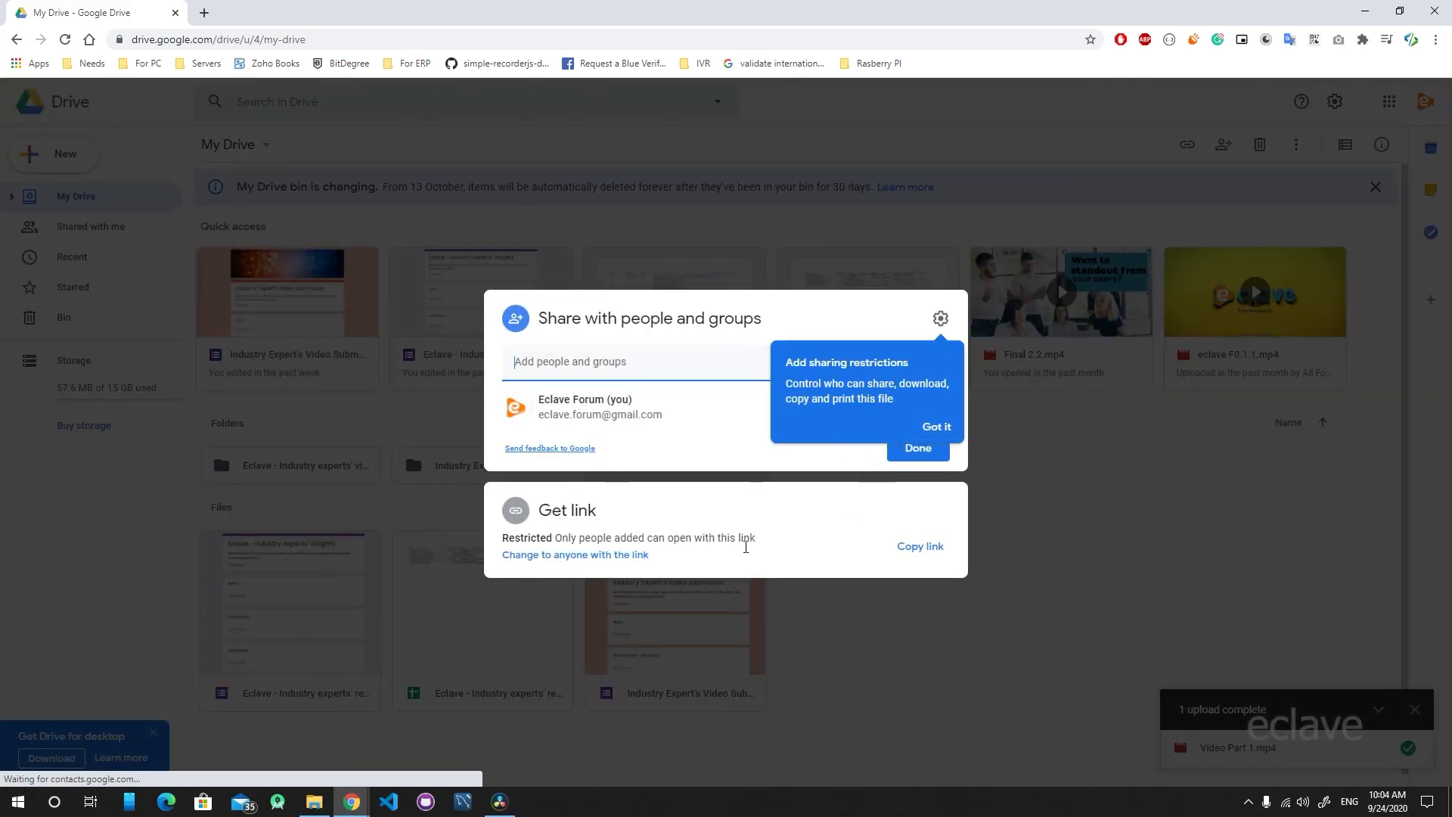
left_click(542, 556)
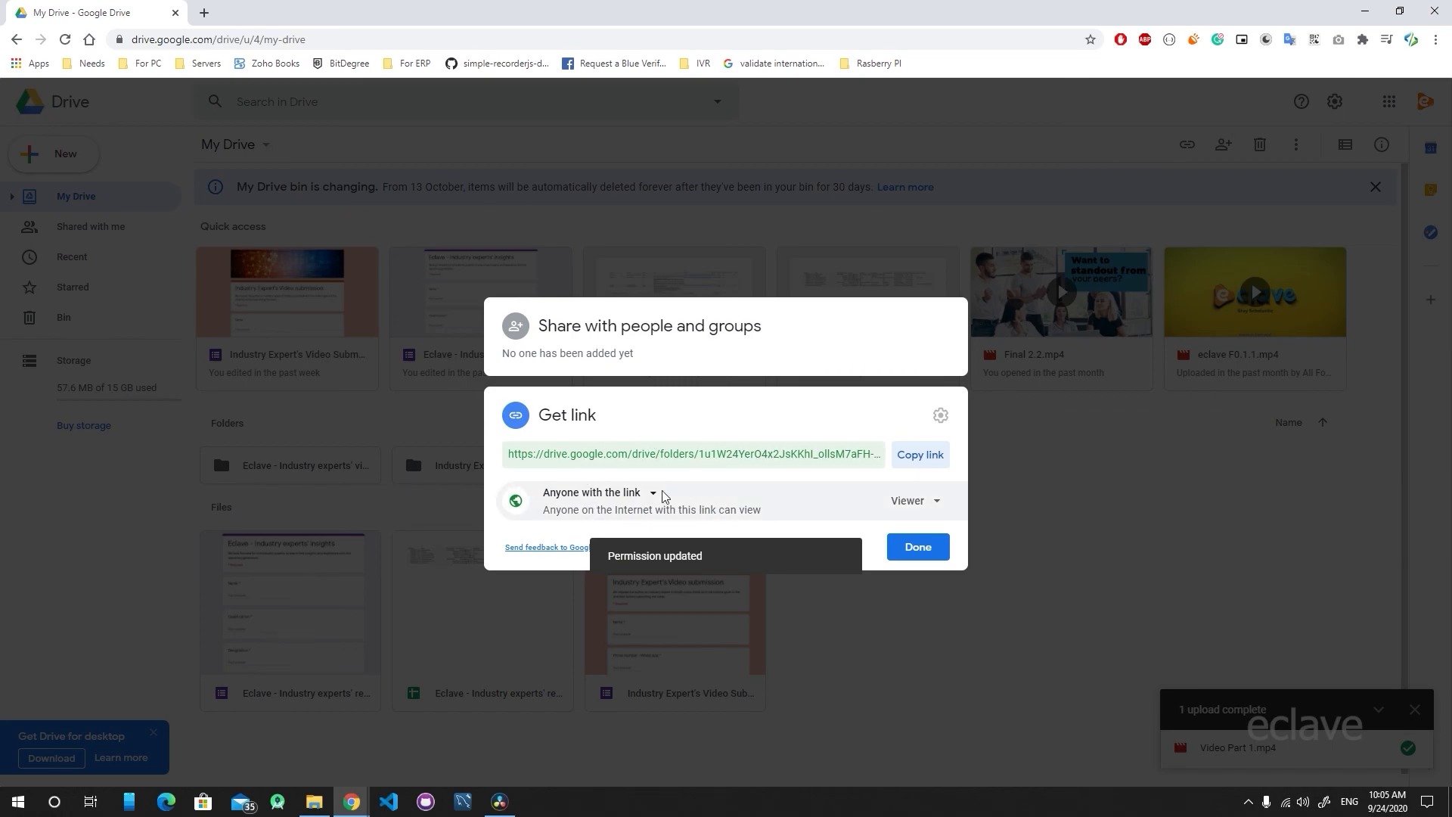
left_click(920, 457)
left_click(920, 457)
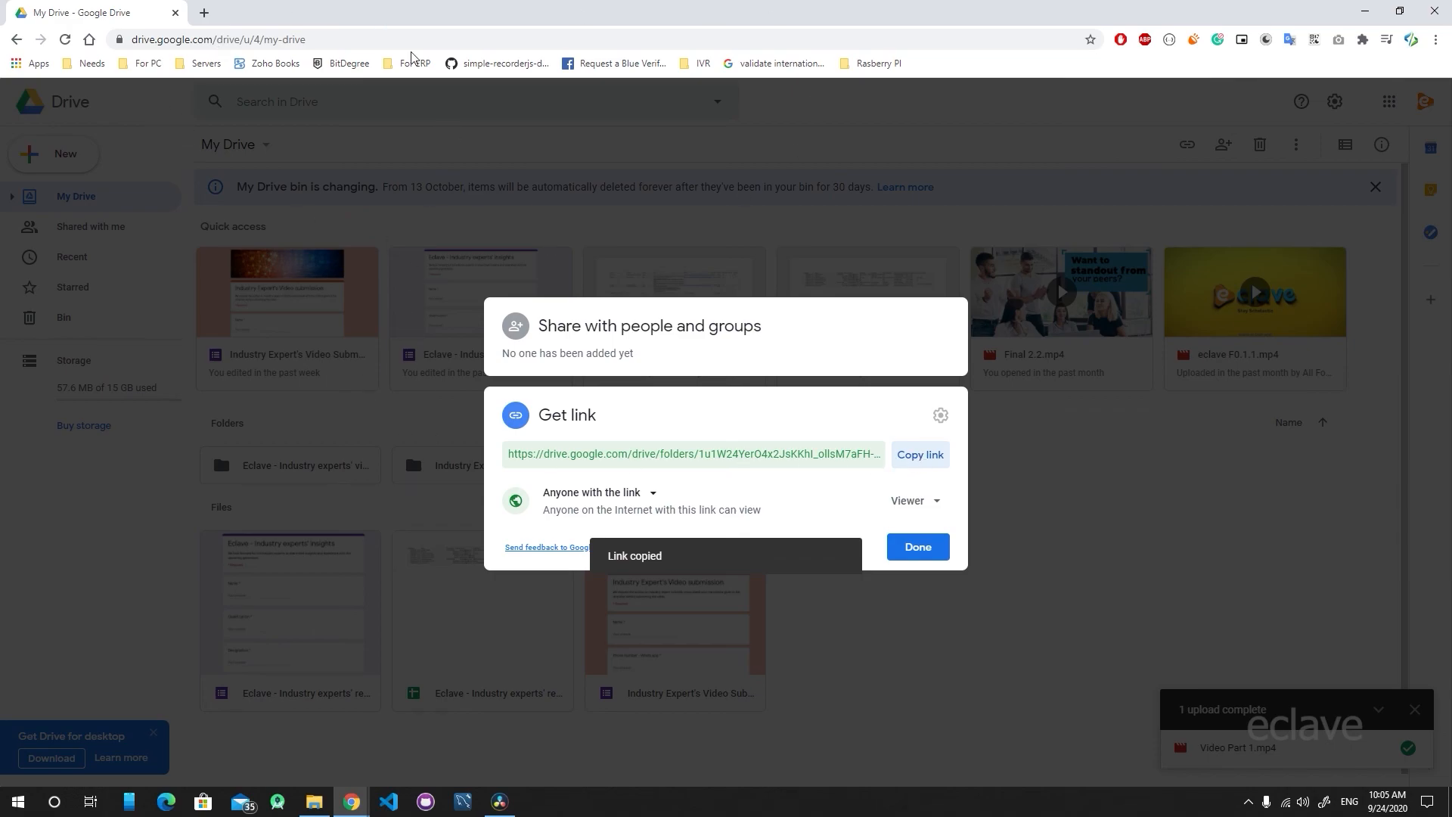
- Paste the copied Test Video folder link into the address of a new browser tab
left_click(204, 12)
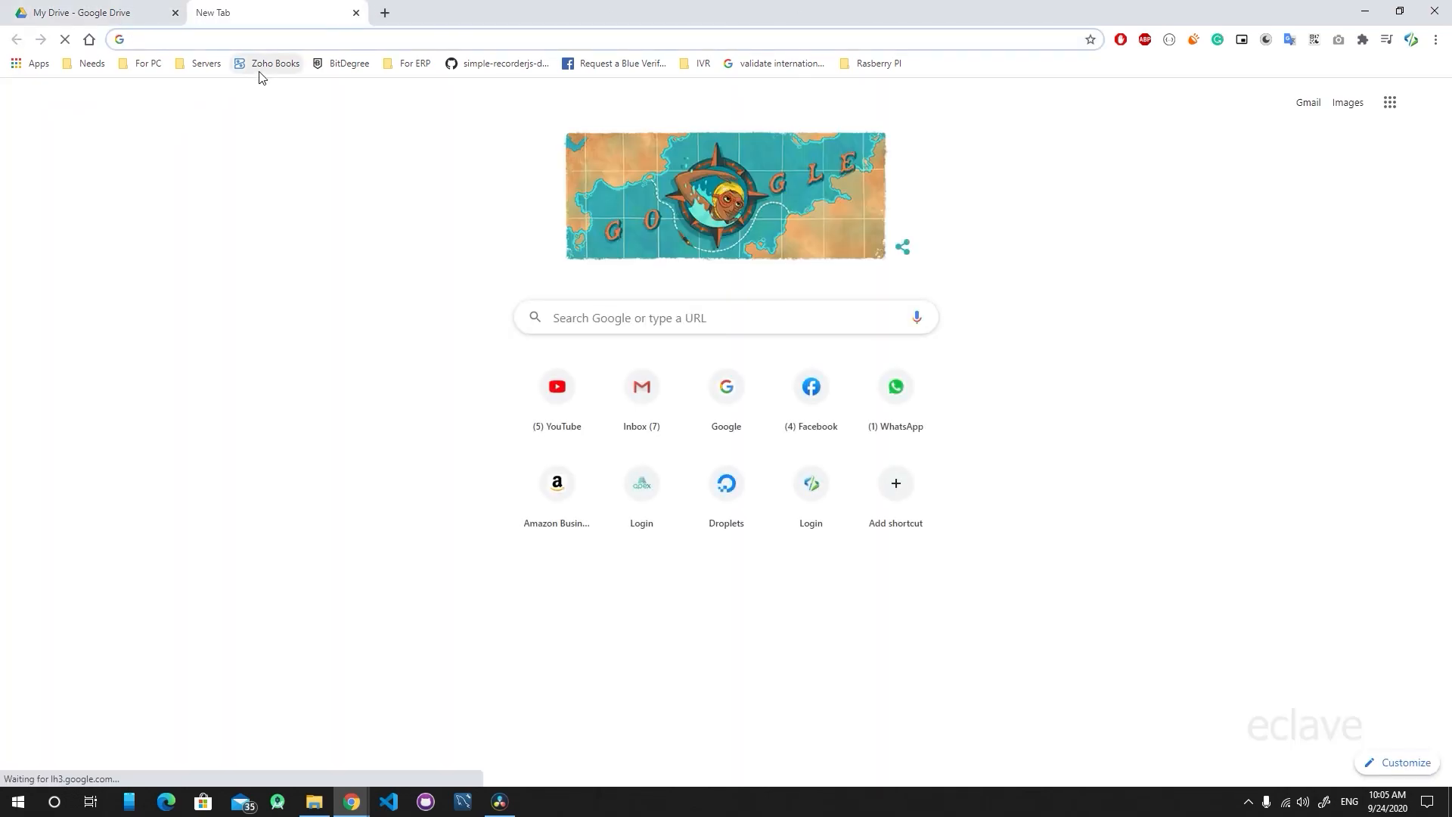
key("ctrl+v")
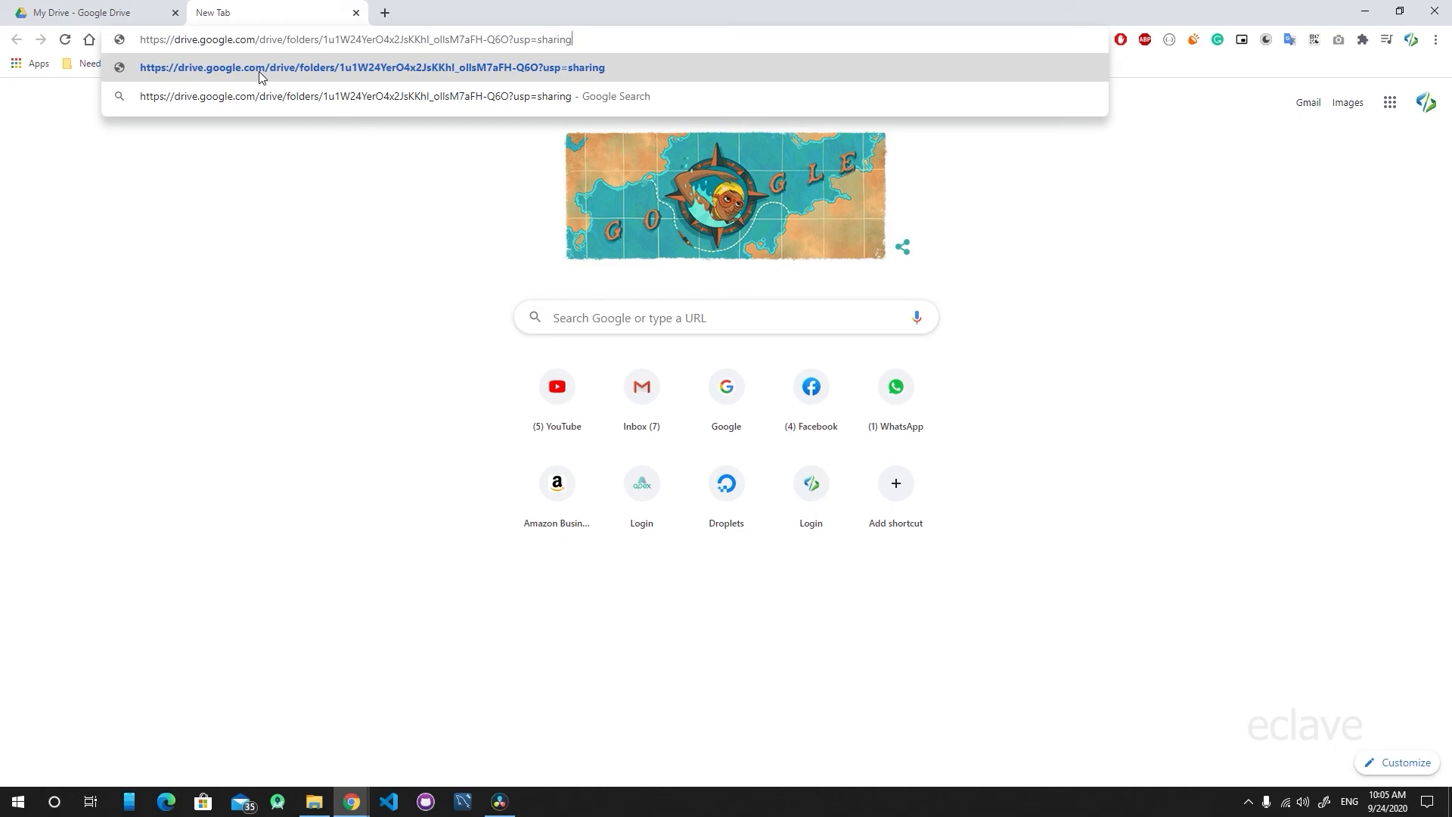